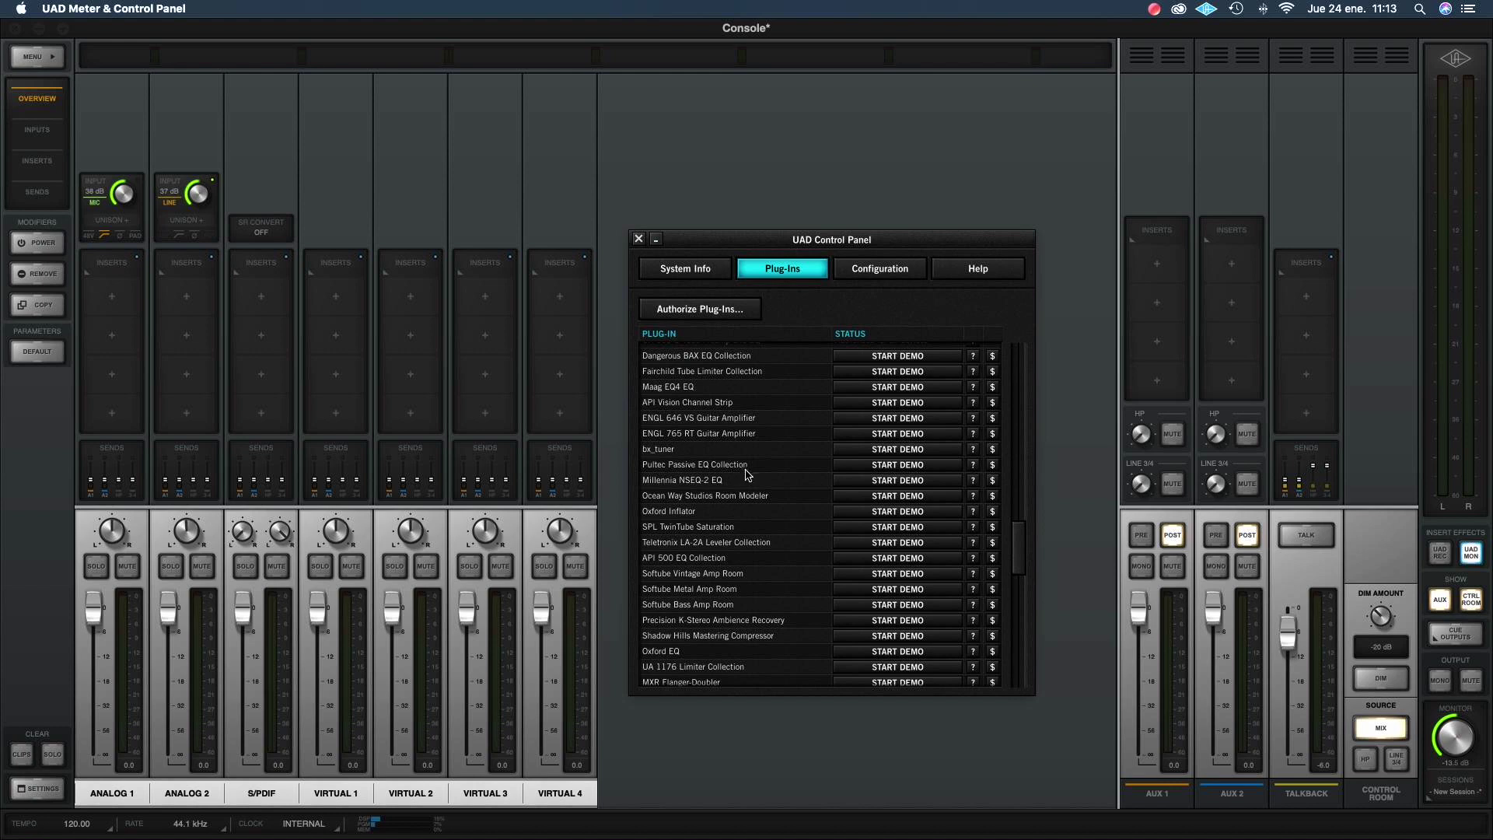
# Examine the UAD plug-in list to see which plug-ins are authorized and which are only available as demos.
pyautogui.scroll(10, 752, 474)
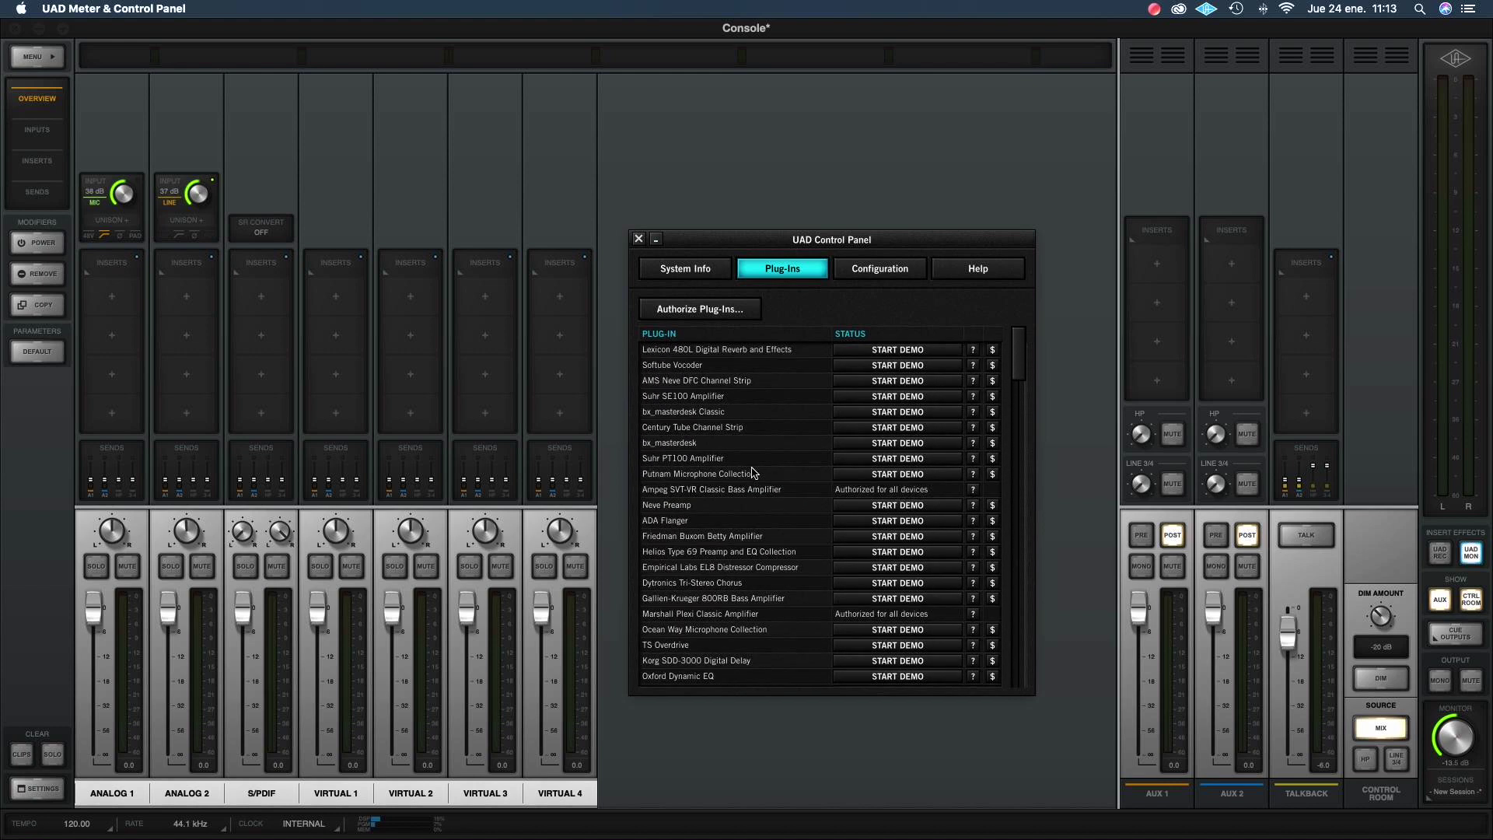
pyautogui.scroll(-2, 752, 474)
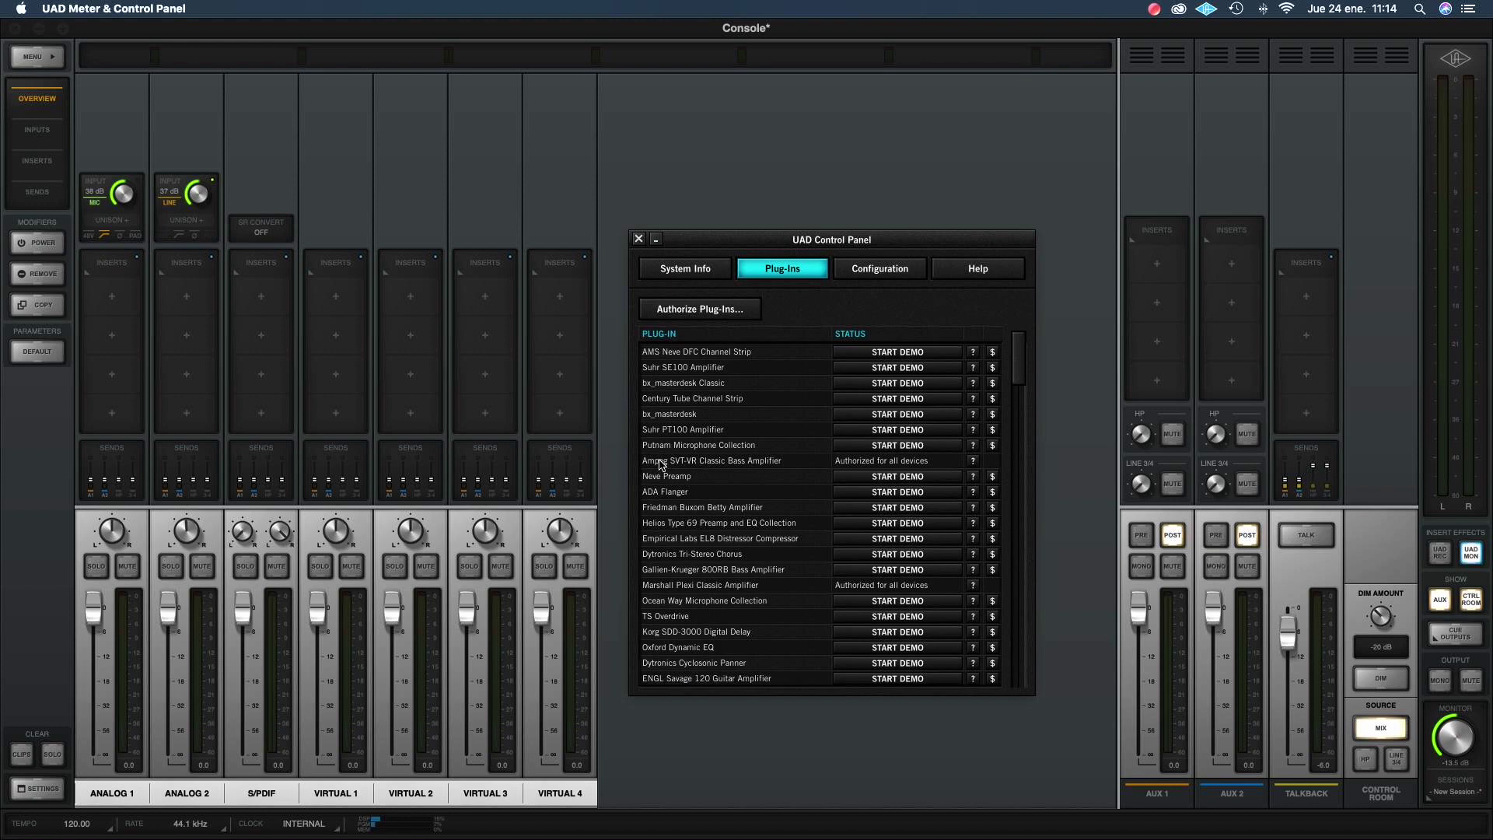
pyautogui.scroll(-5, 738, 485)
pyautogui.scroll(-6, 724, 527)
pyautogui.scroll(-18, 722, 528)
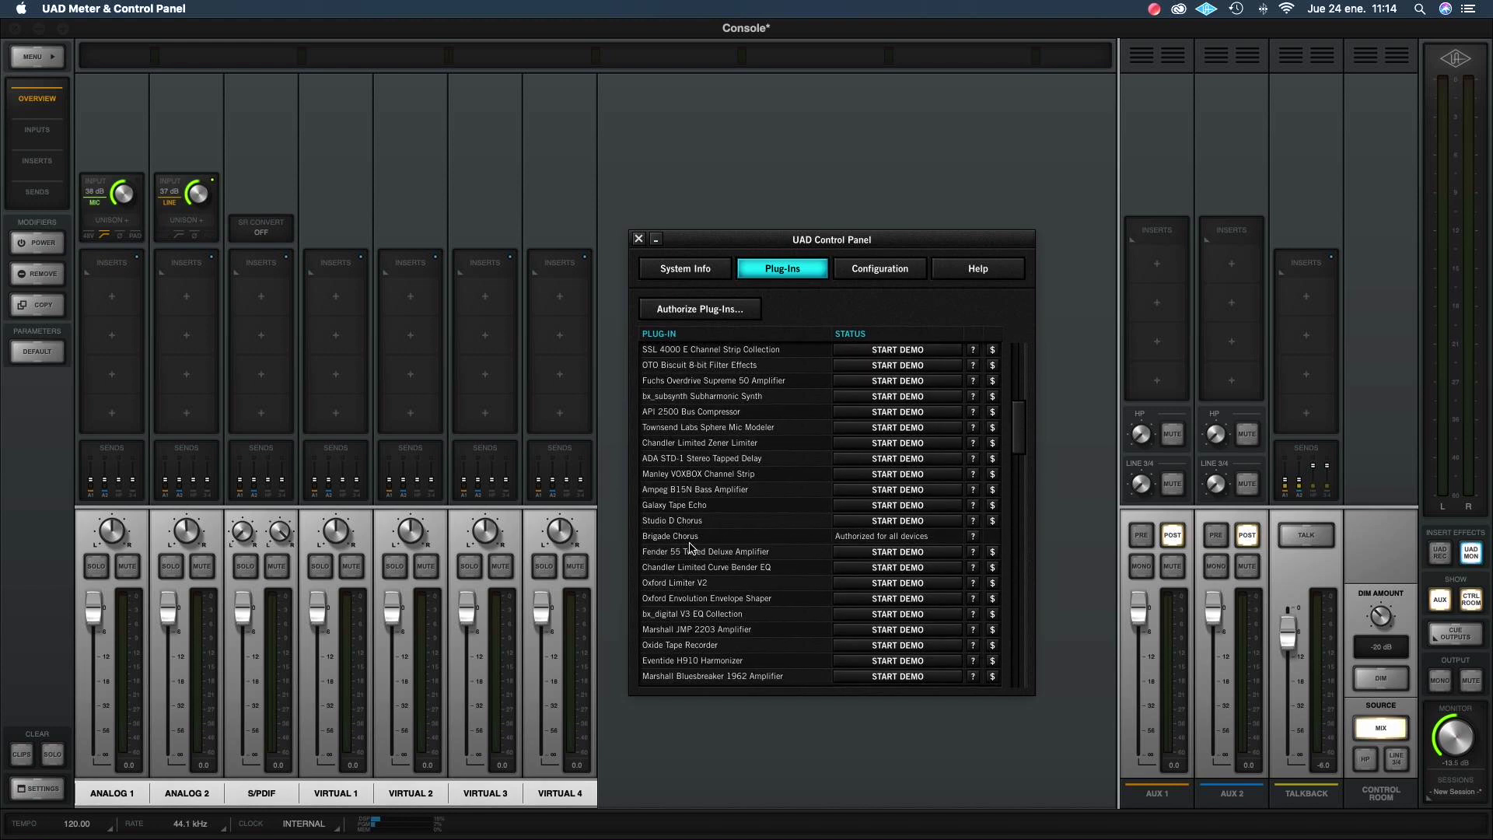
pyautogui.scroll(-20, 719, 547)
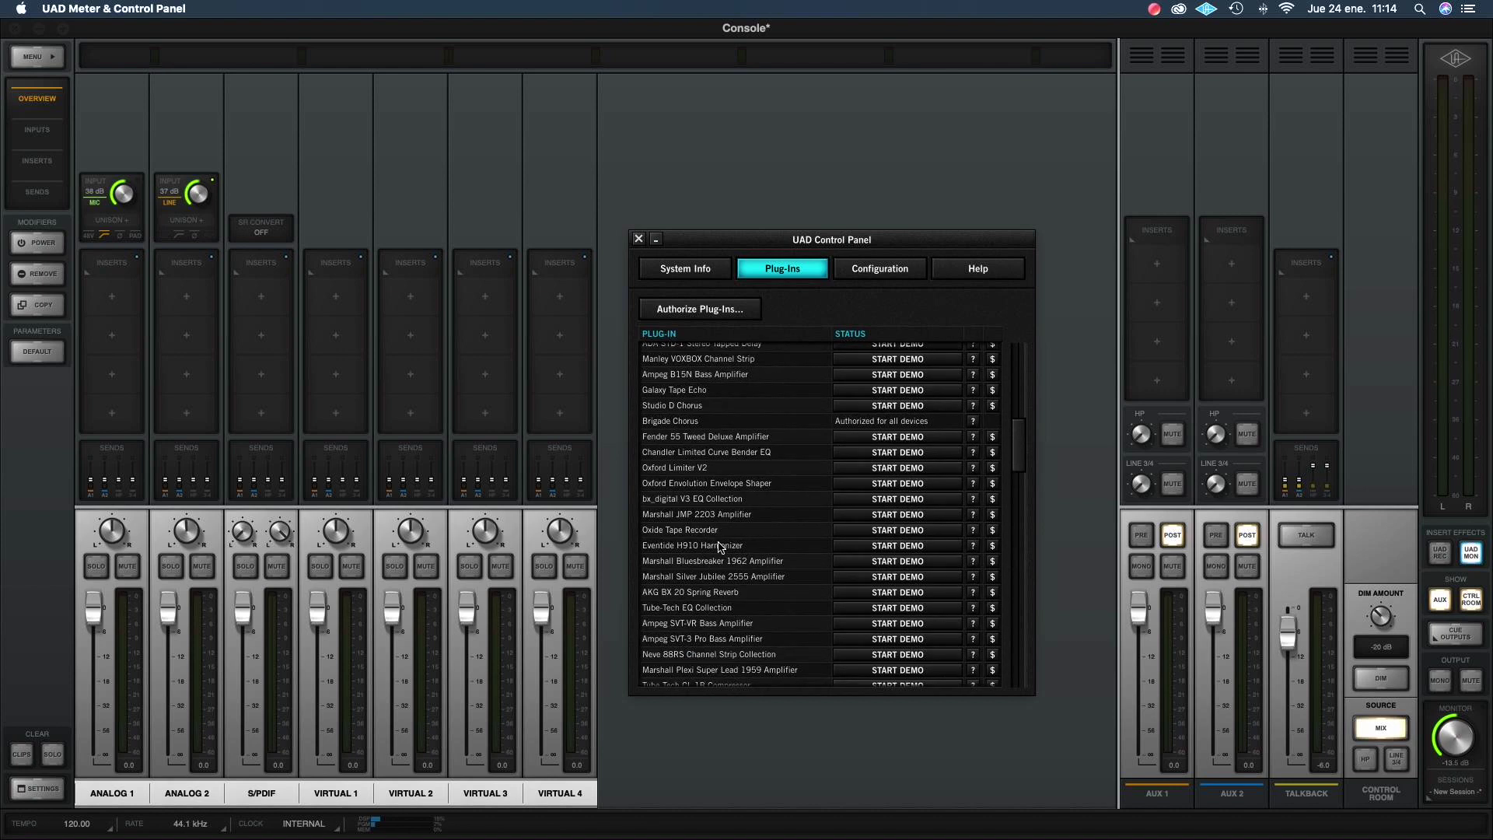
pyautogui.scroll(-16, 752, 563)
pyautogui.scroll(-2, 747, 562)
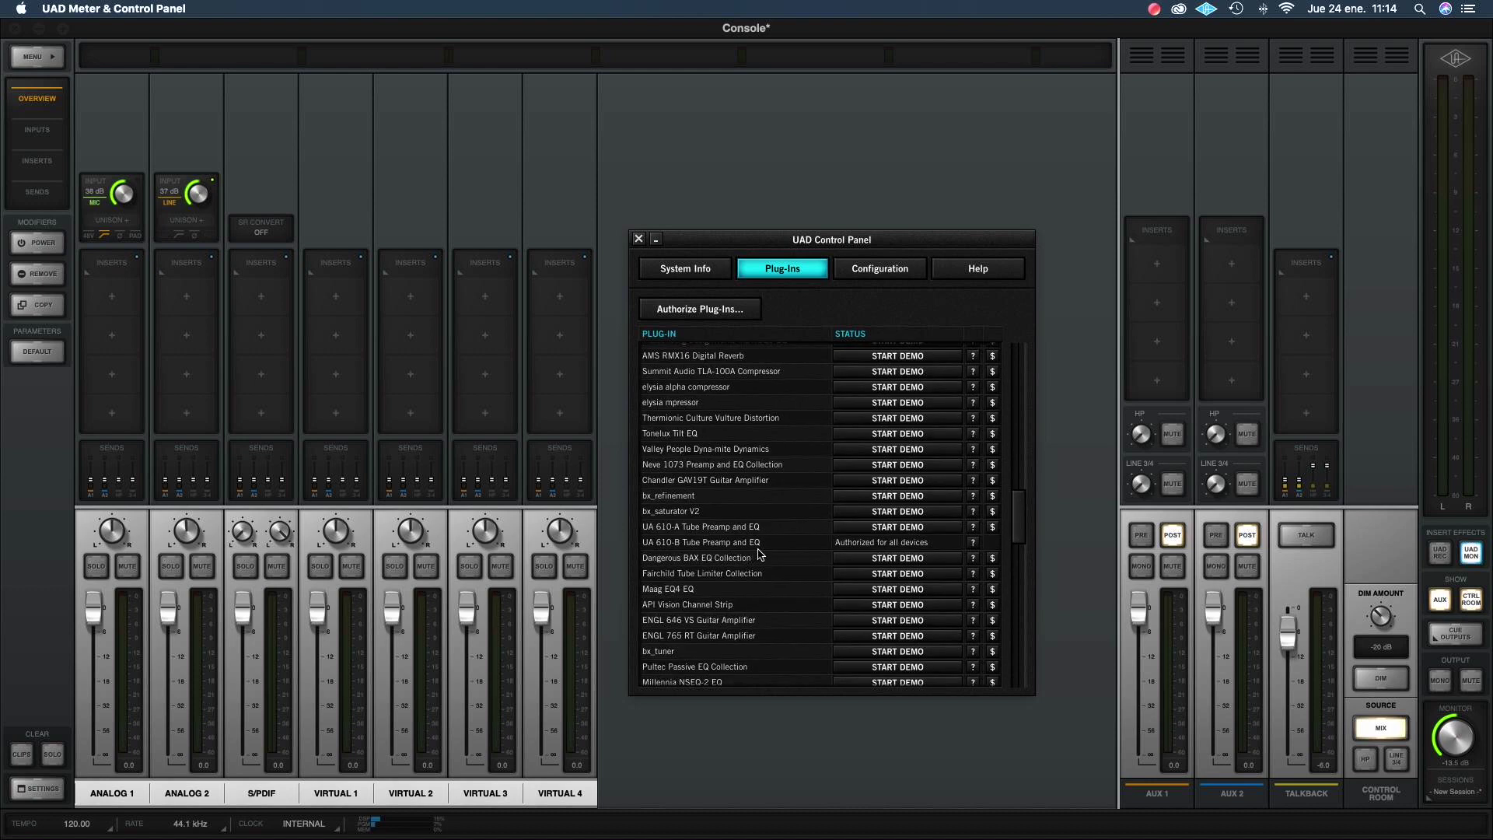
pyautogui.scroll(-20, 758, 562)
pyautogui.scroll(-20, 761, 566)
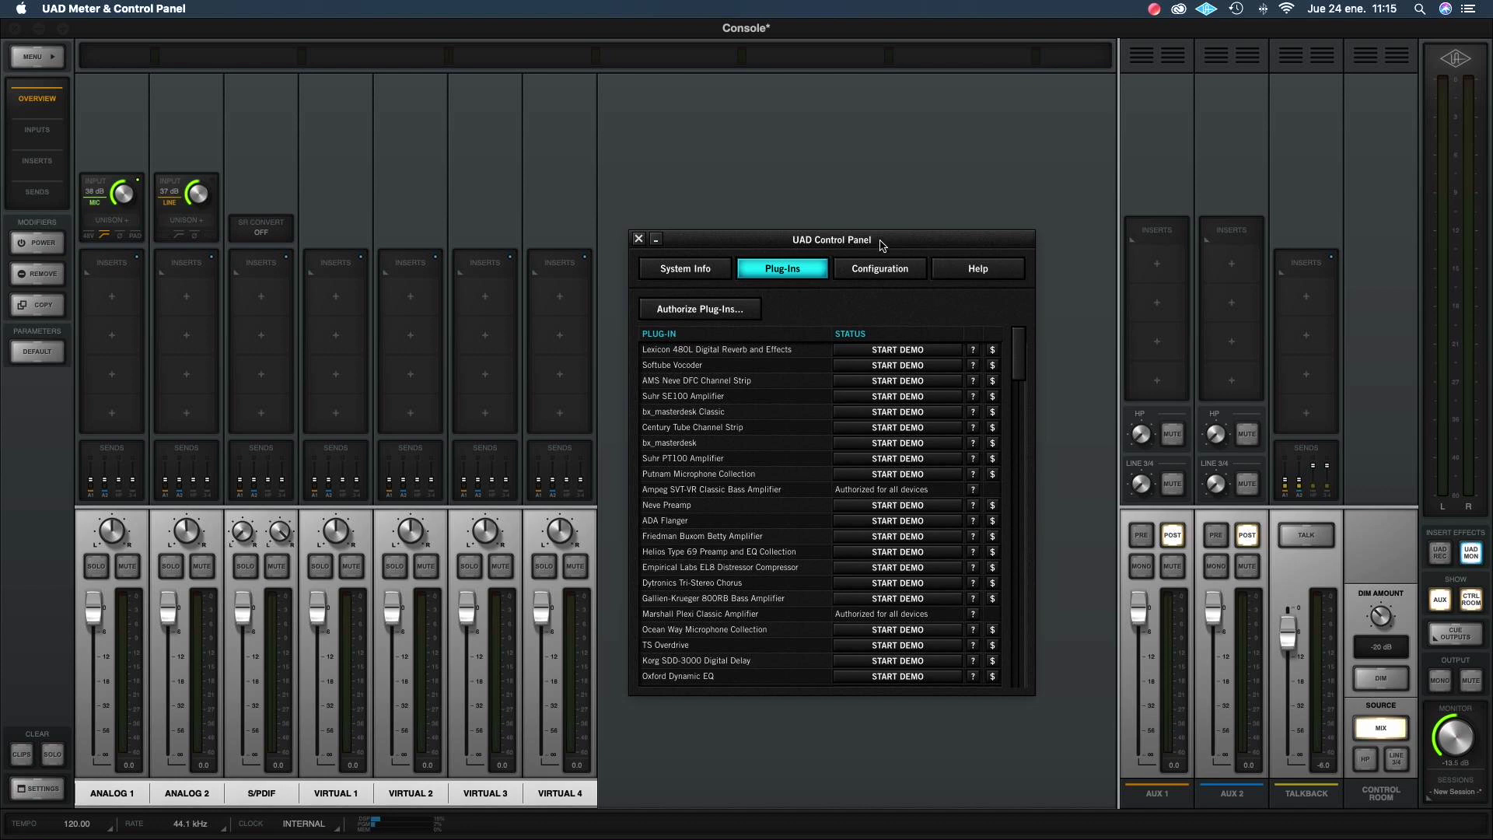
# View the Configuration, Help and System Info pages of the UAD Control Panel and minimize its window.
pyautogui.moveTo(854, 243); pyautogui.dragTo(916, 227)
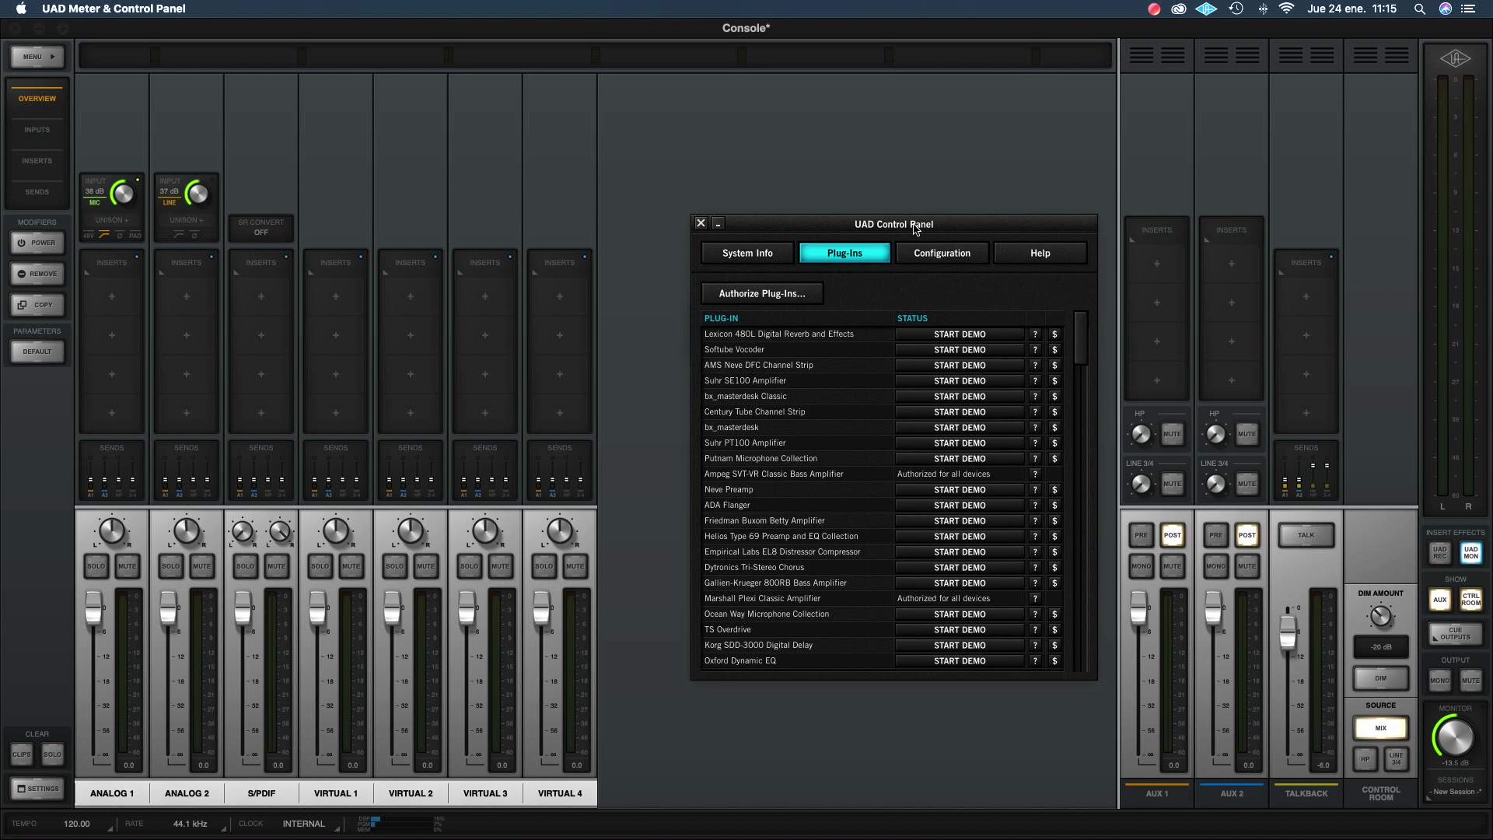
pyautogui.click(942, 252)
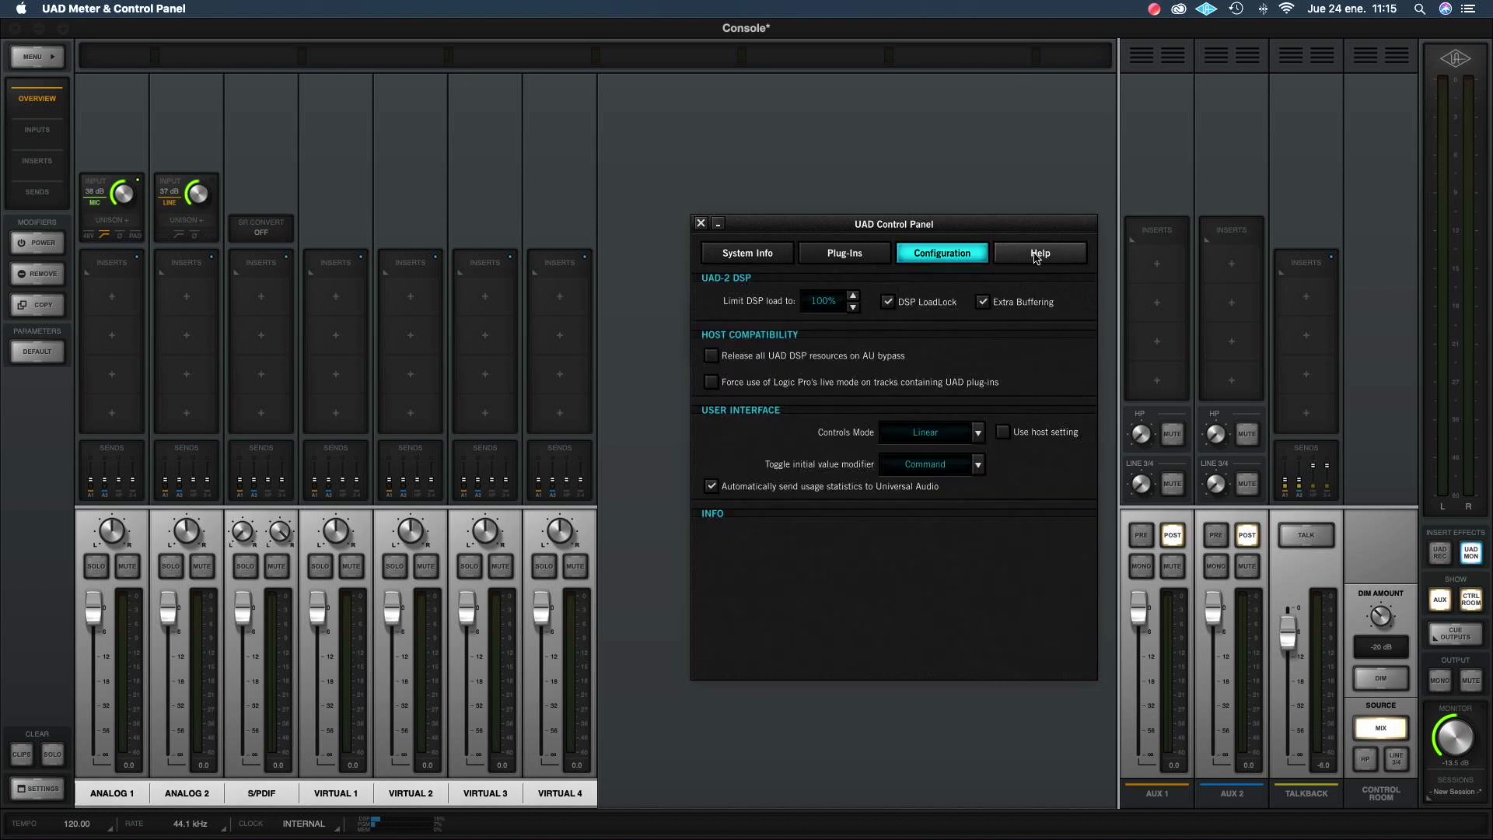
pyautogui.click(1039, 253)
pyautogui.click(747, 253)
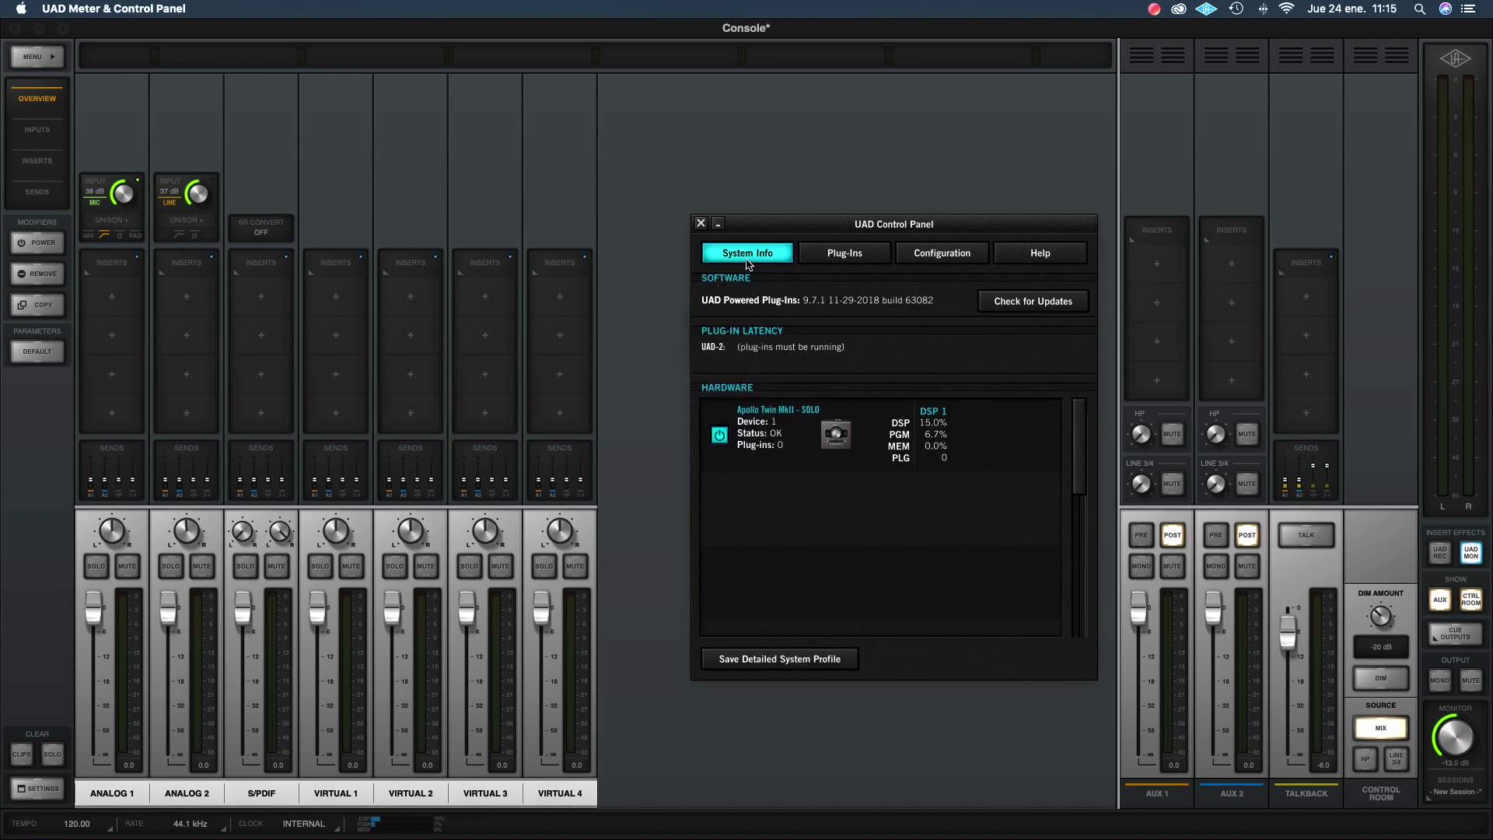
pyautogui.click(718, 224)
pyautogui.click(712, 334)
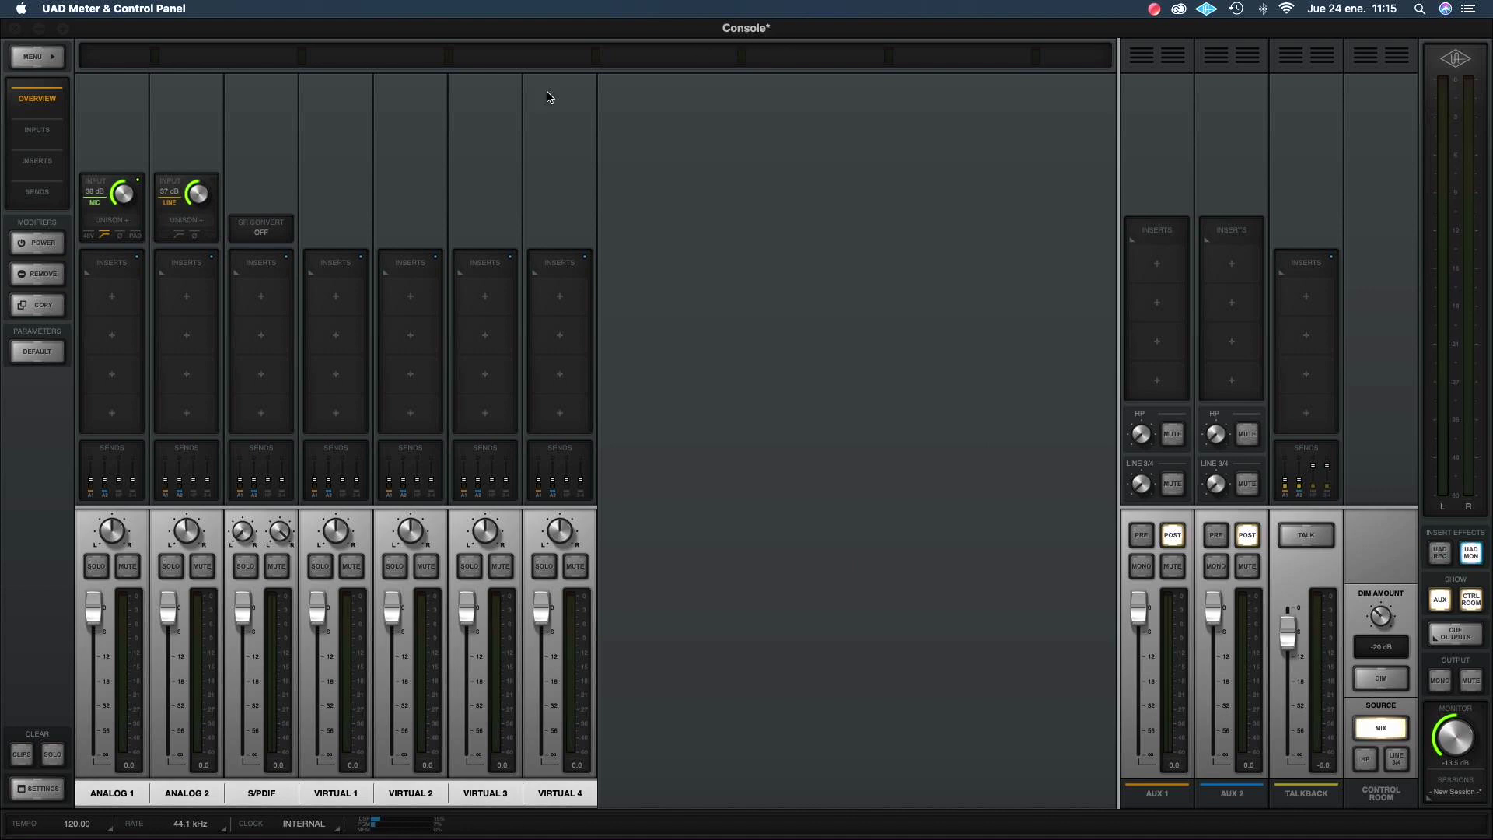
pyautogui.click(43, 59)
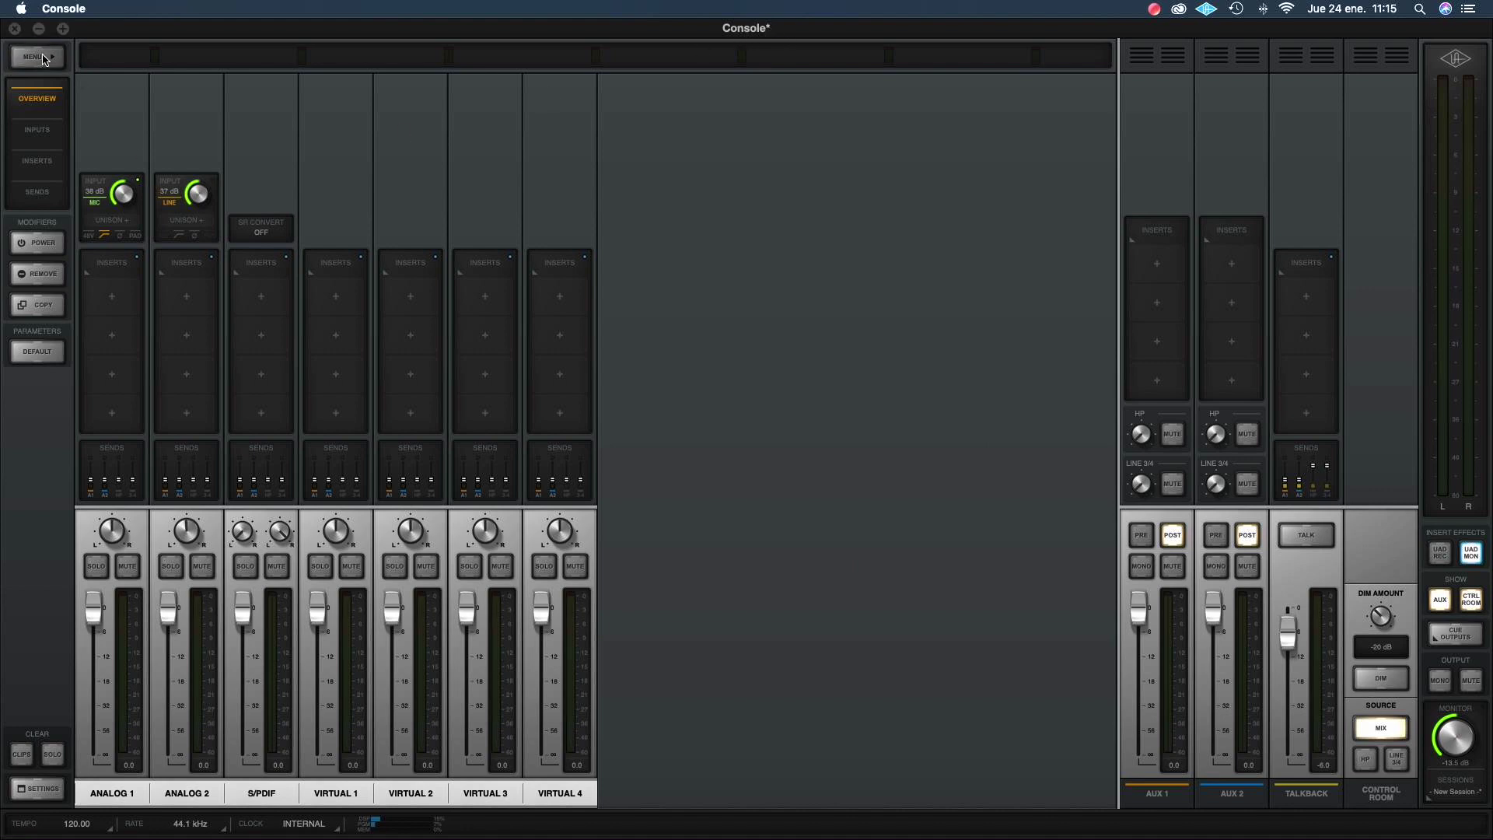
pyautogui.click(43, 59)
pyautogui.moveTo(166, 62)
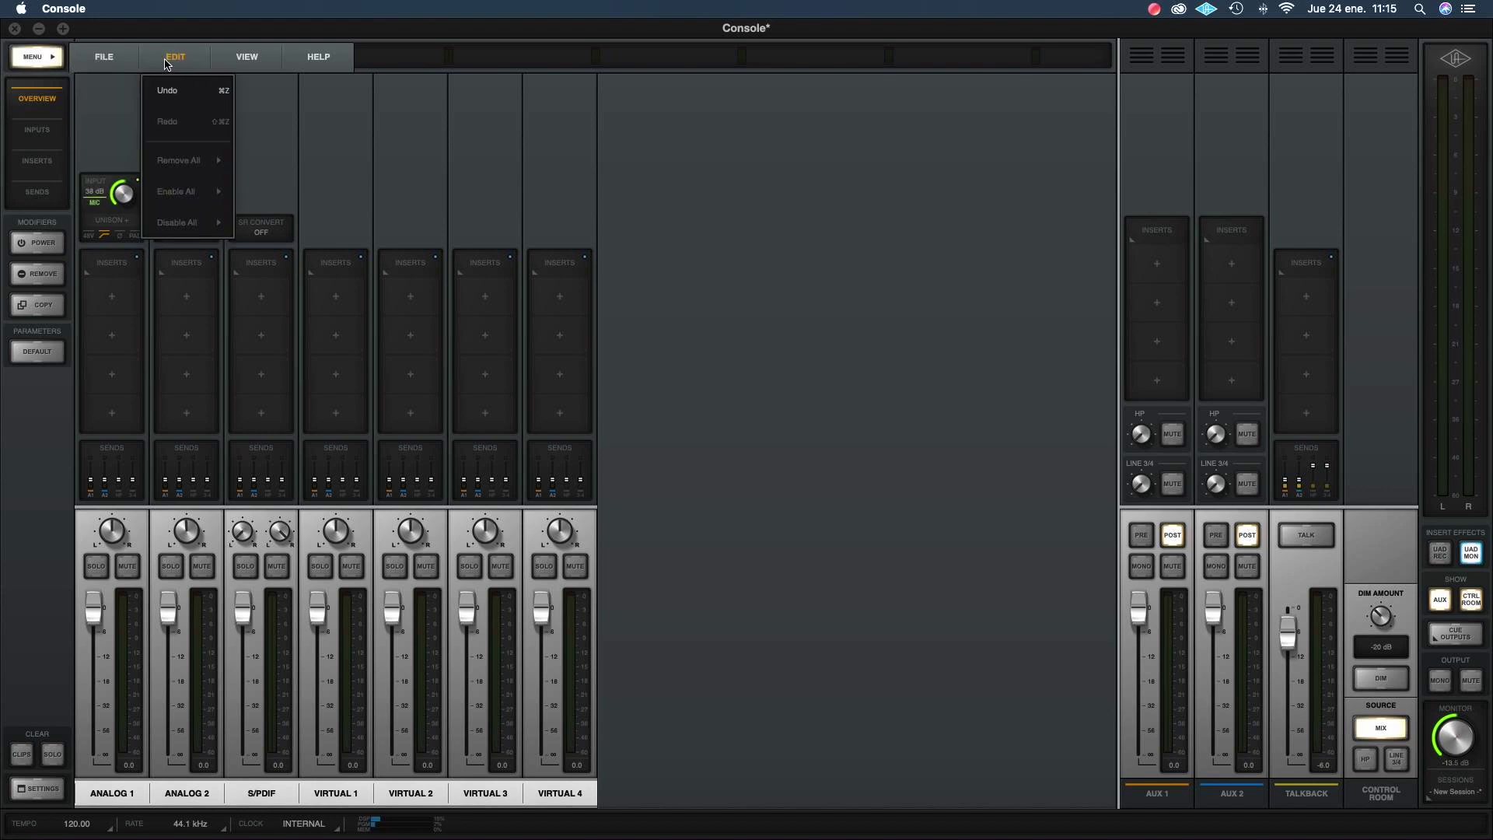
pyautogui.moveTo(301, 67)
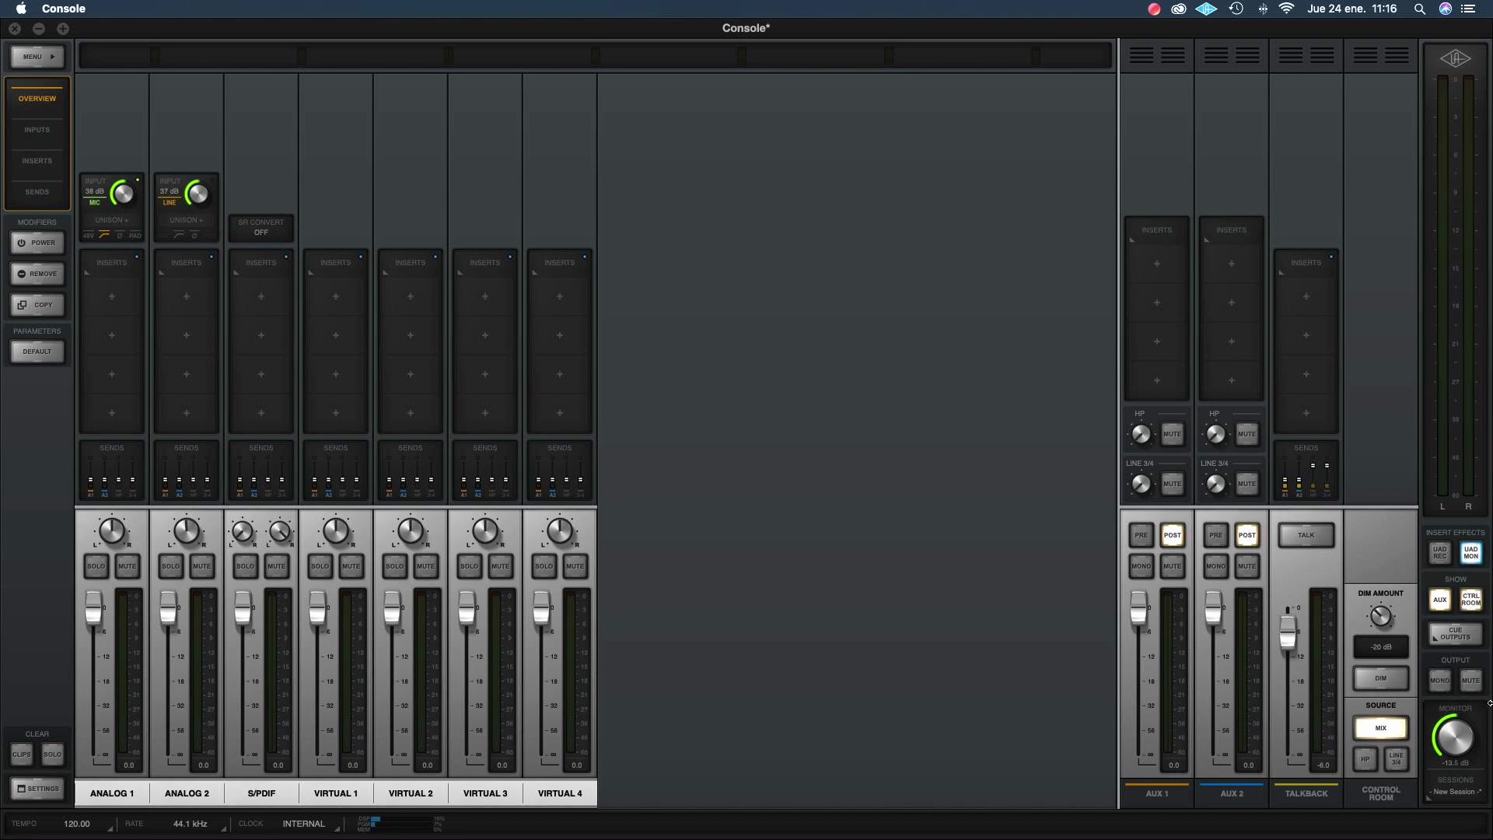
# View the channel strips in the Inputs, Inserts and Sends views and return to the Overview.
pyautogui.click(31, 132)
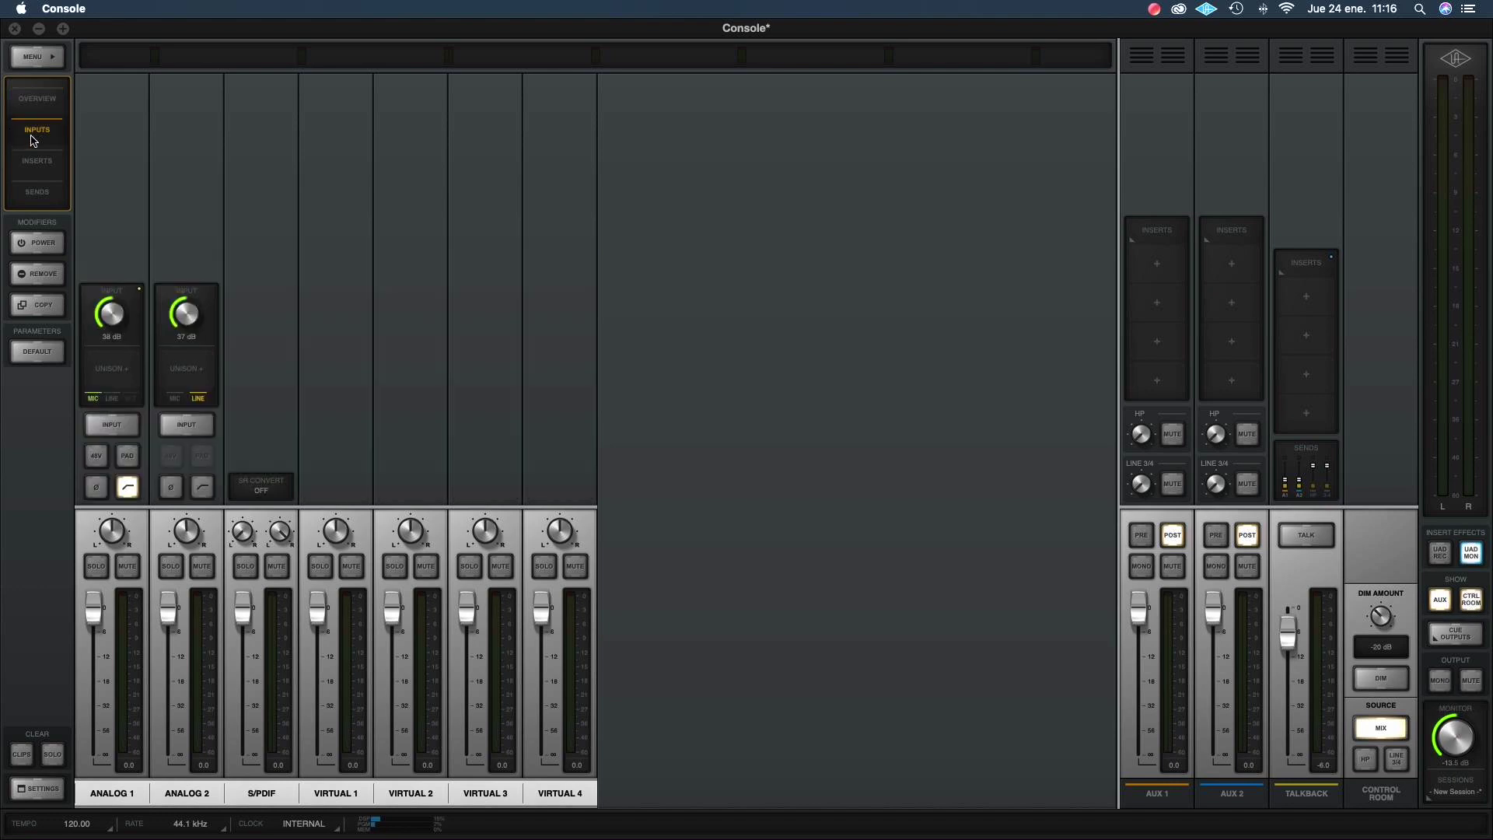
pyautogui.click(41, 167)
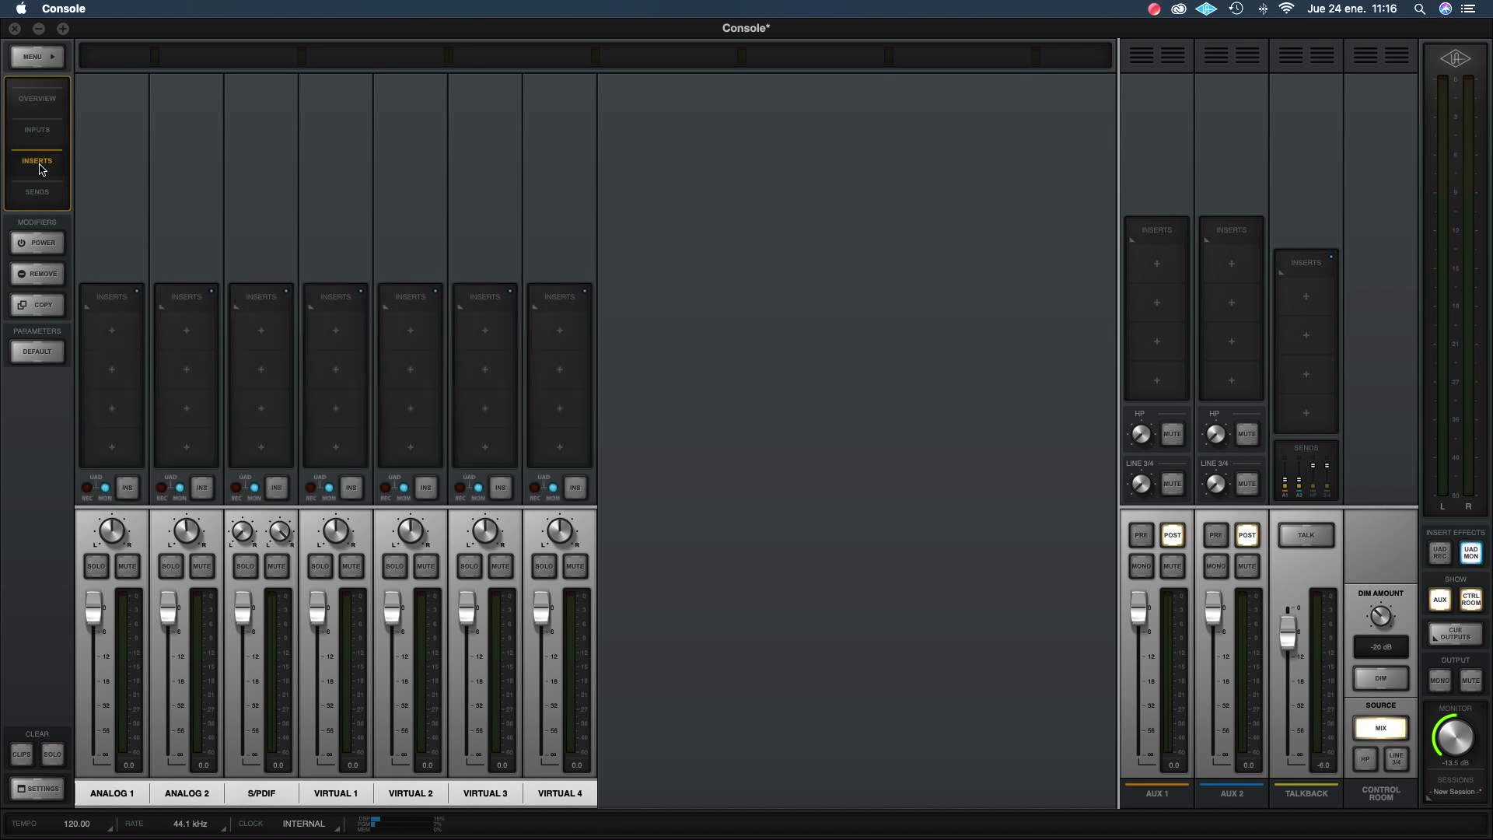
pyautogui.click(43, 197)
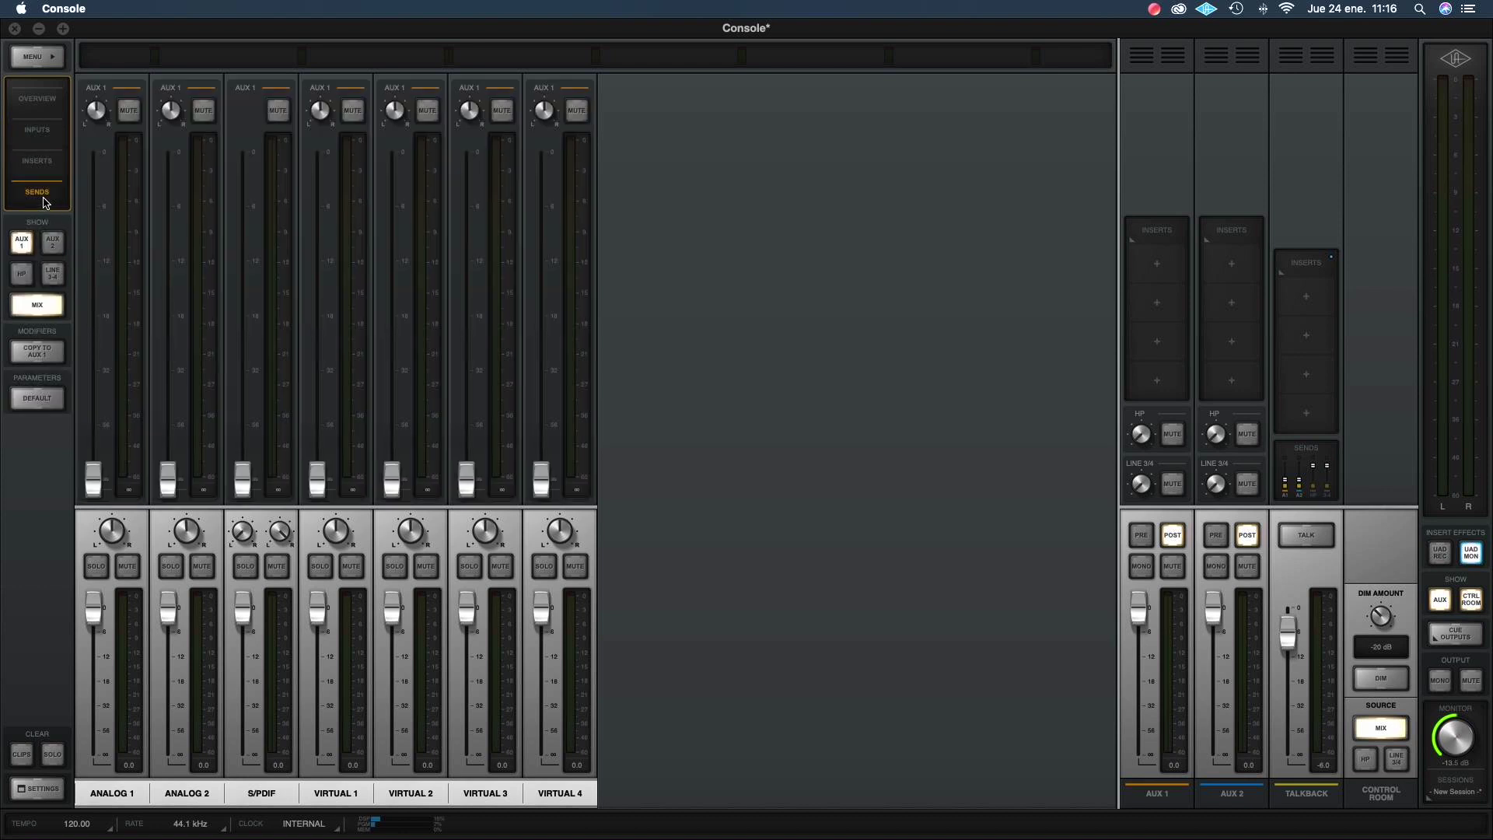
pyautogui.click(37, 108)
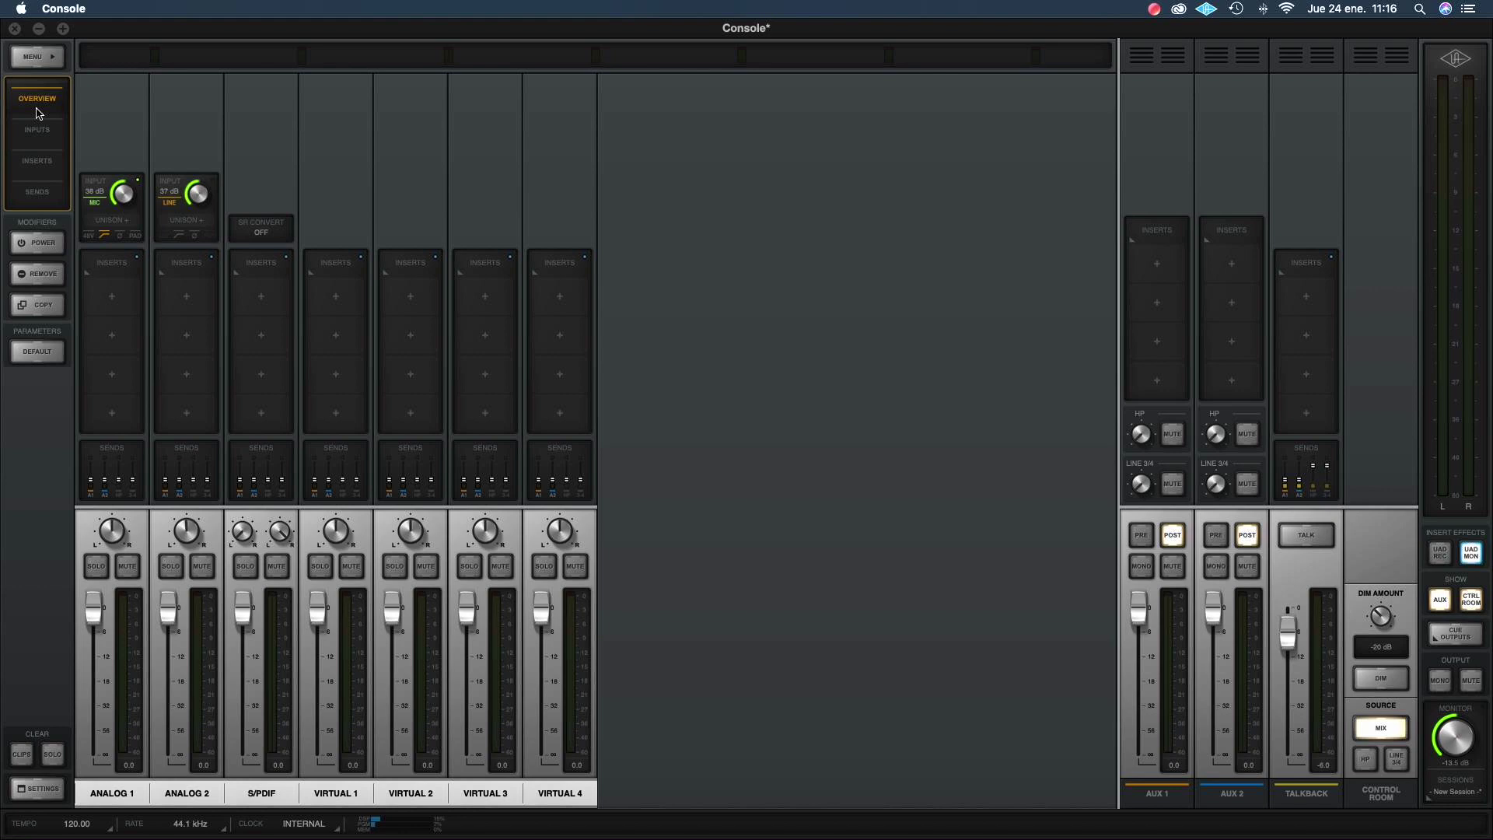
pyautogui.press('Down')
pyautogui.press('Down')
pyautogui.press('Down')
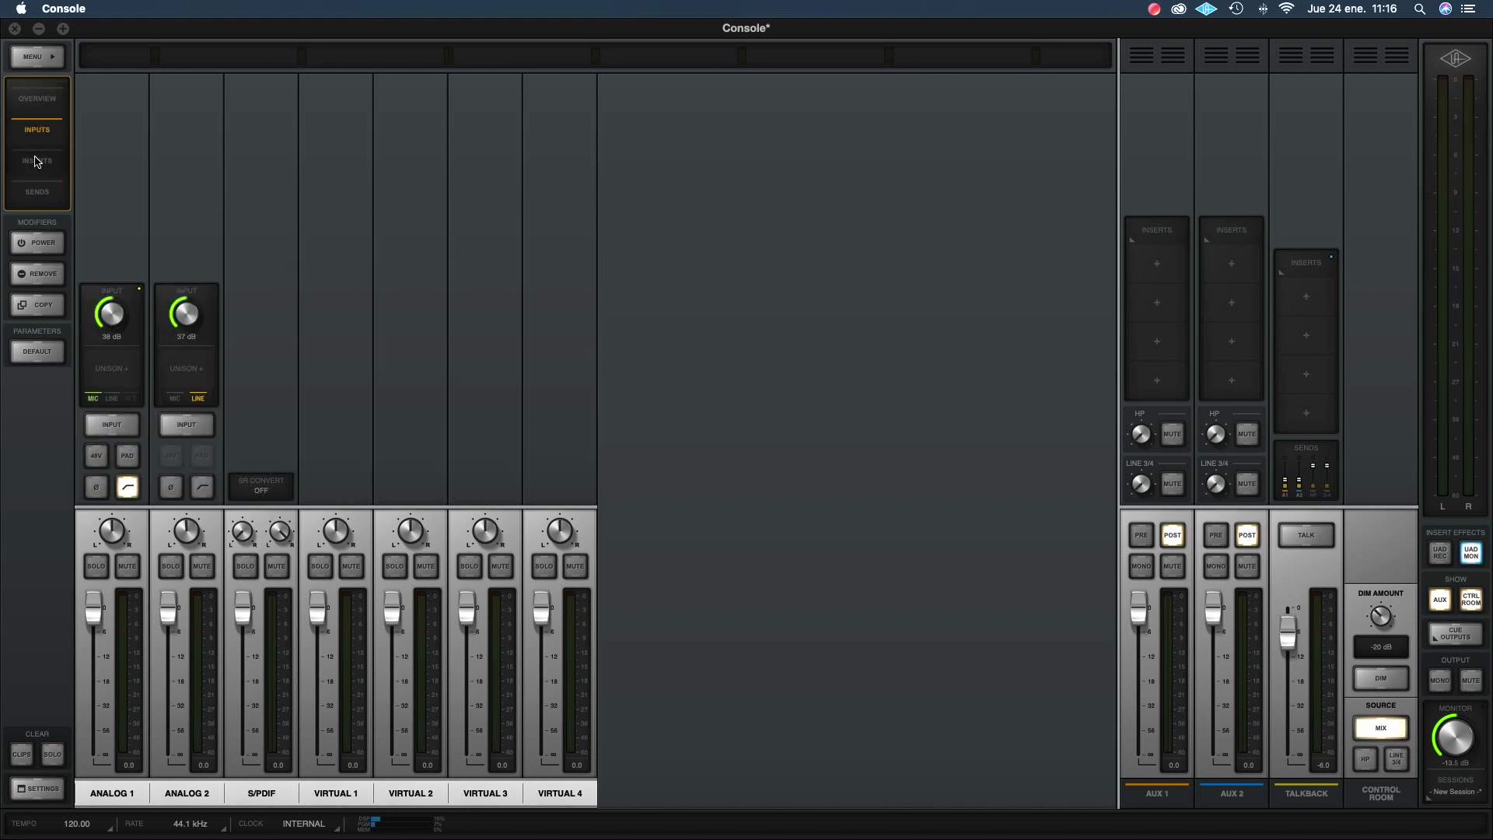
pyautogui.click(43, 109)
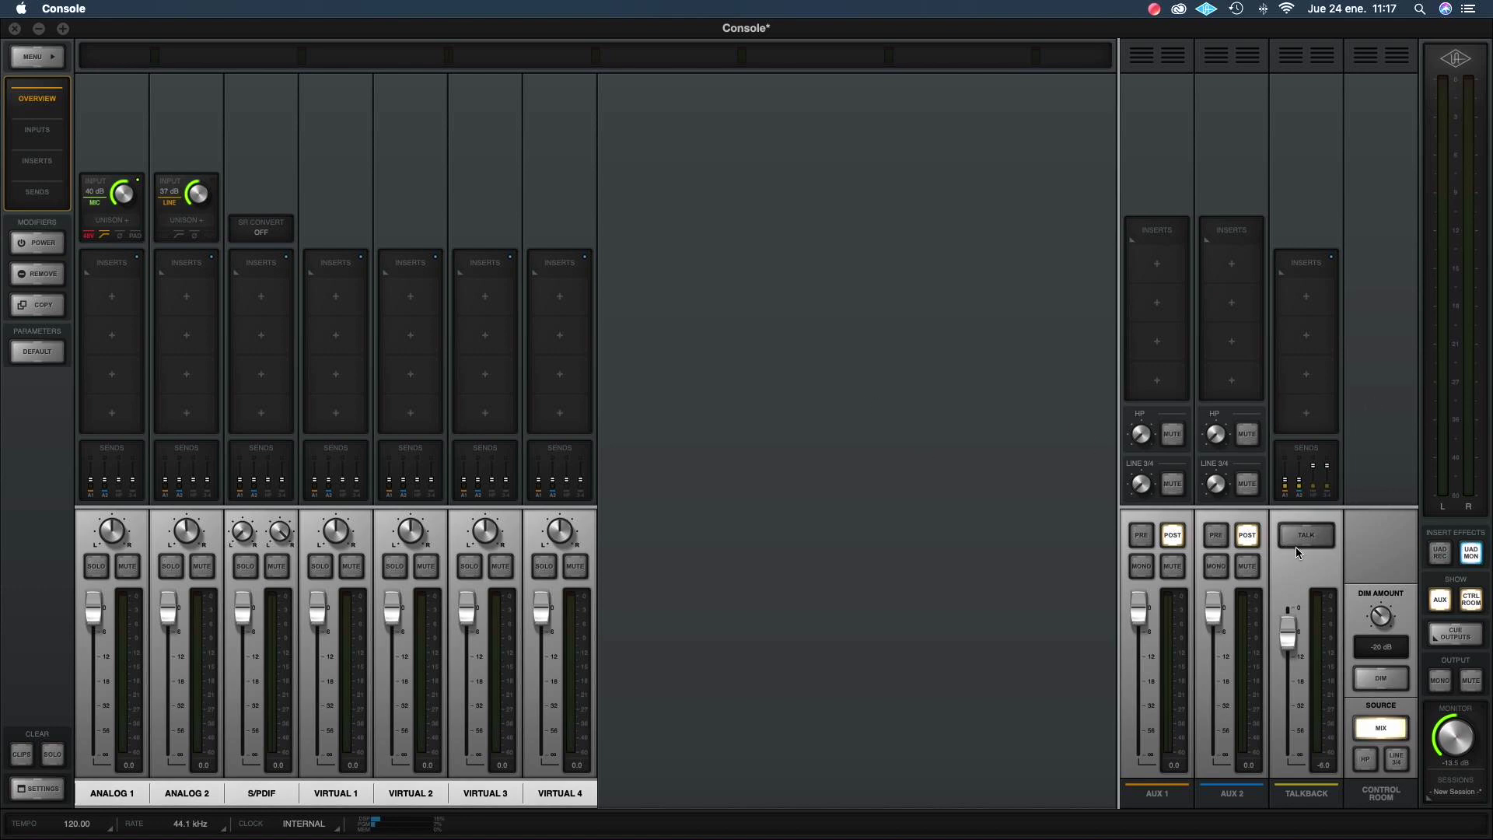
# Toggle the insert effects between UAD MON and UAD REC, leaving them on UAD REC for all channels.
pyautogui.click(1472, 558)
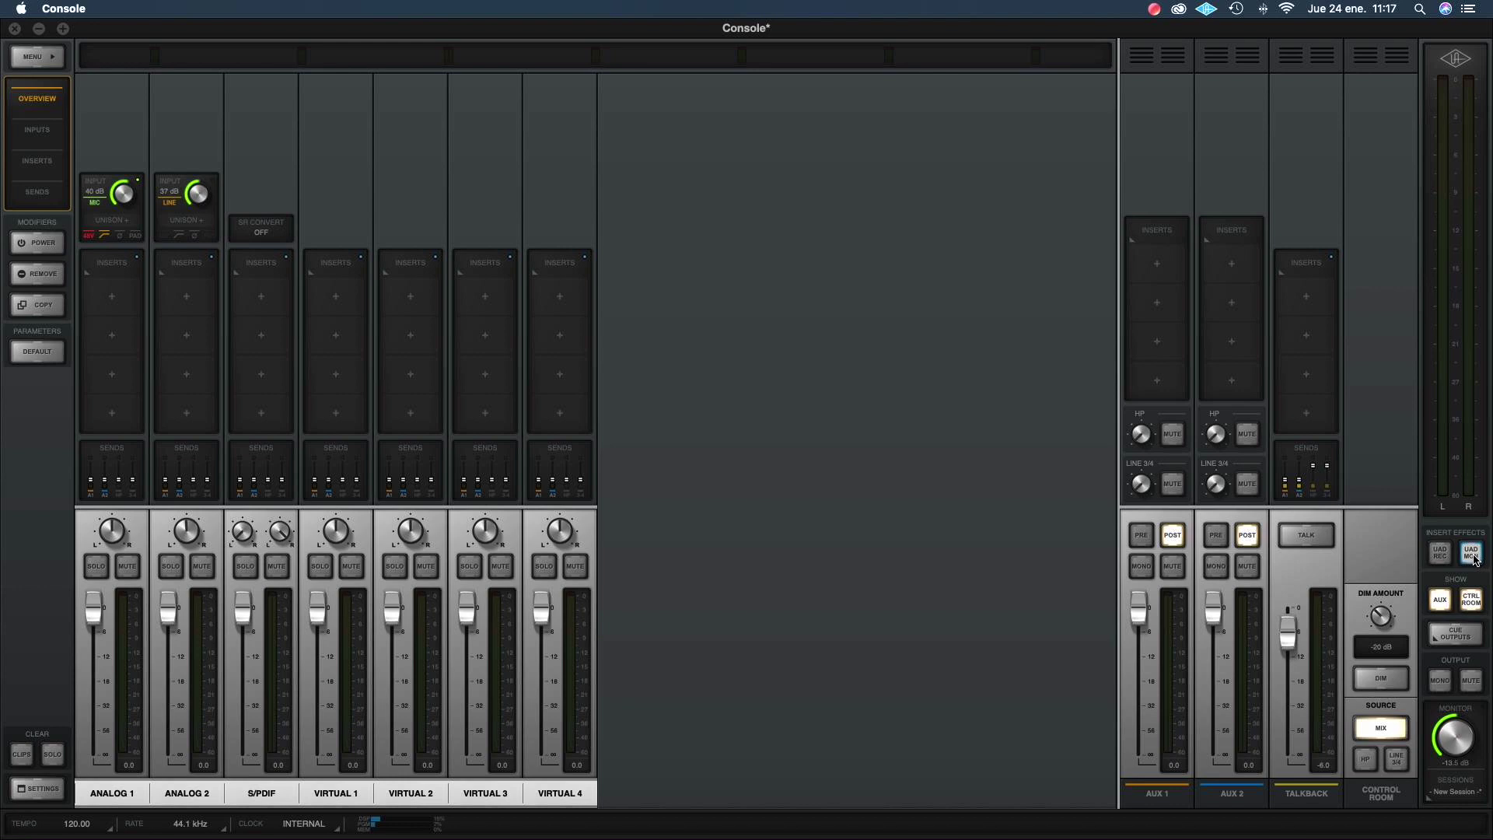
pyautogui.click(1475, 561)
pyautogui.click(1469, 550)
pyautogui.click(1470, 556)
pyautogui.click(1440, 554)
pyautogui.click(1474, 554)
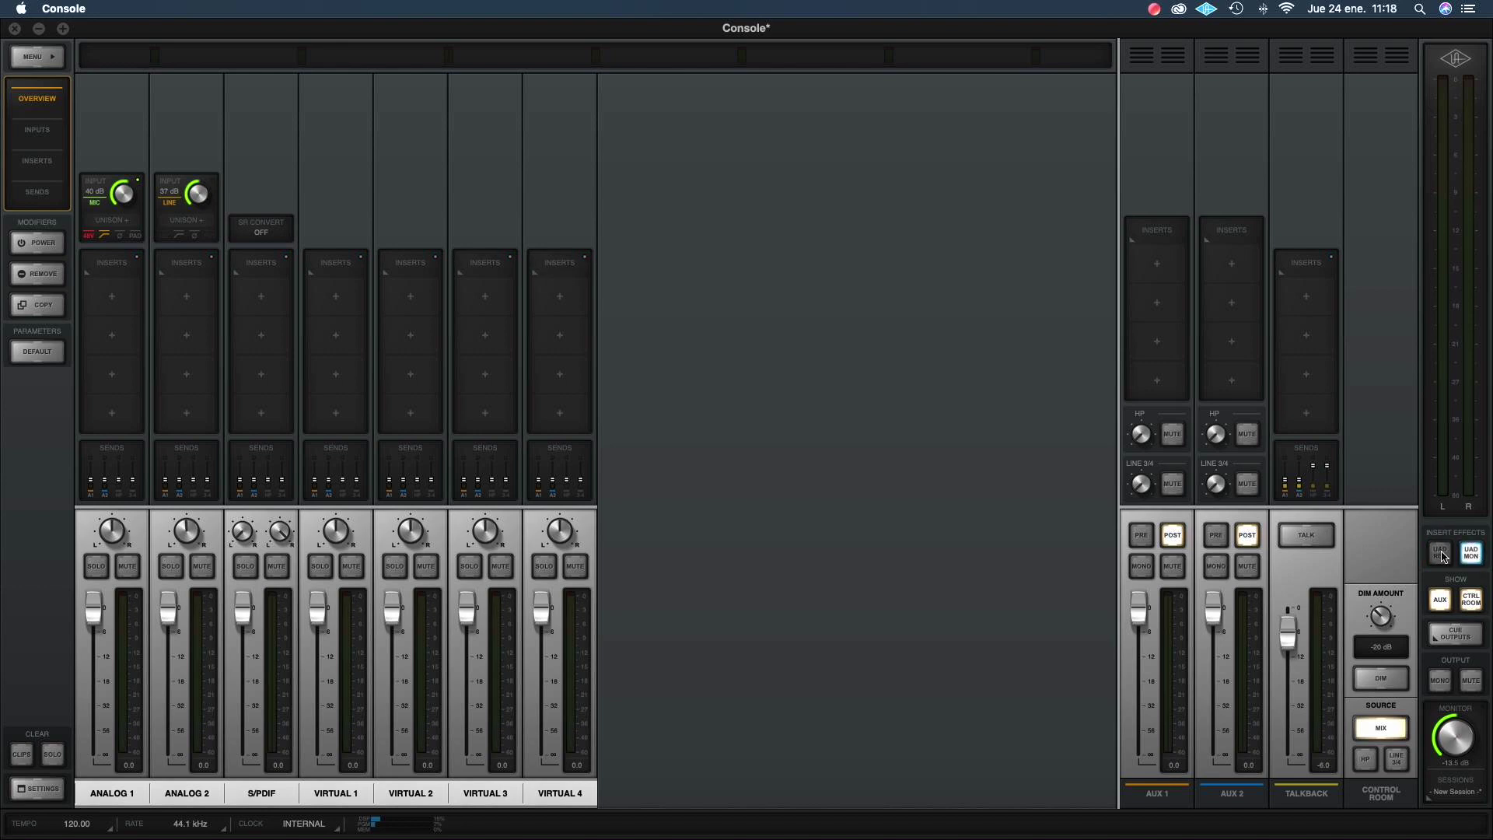
pyautogui.click(1451, 557)
pyautogui.click(1473, 557)
pyautogui.click(1442, 558)
# Switch to Logic Pro X and create one audio track with input Entrada 1, output 1 + 2 and recording activated.
pyautogui.moveTo(233, 836)
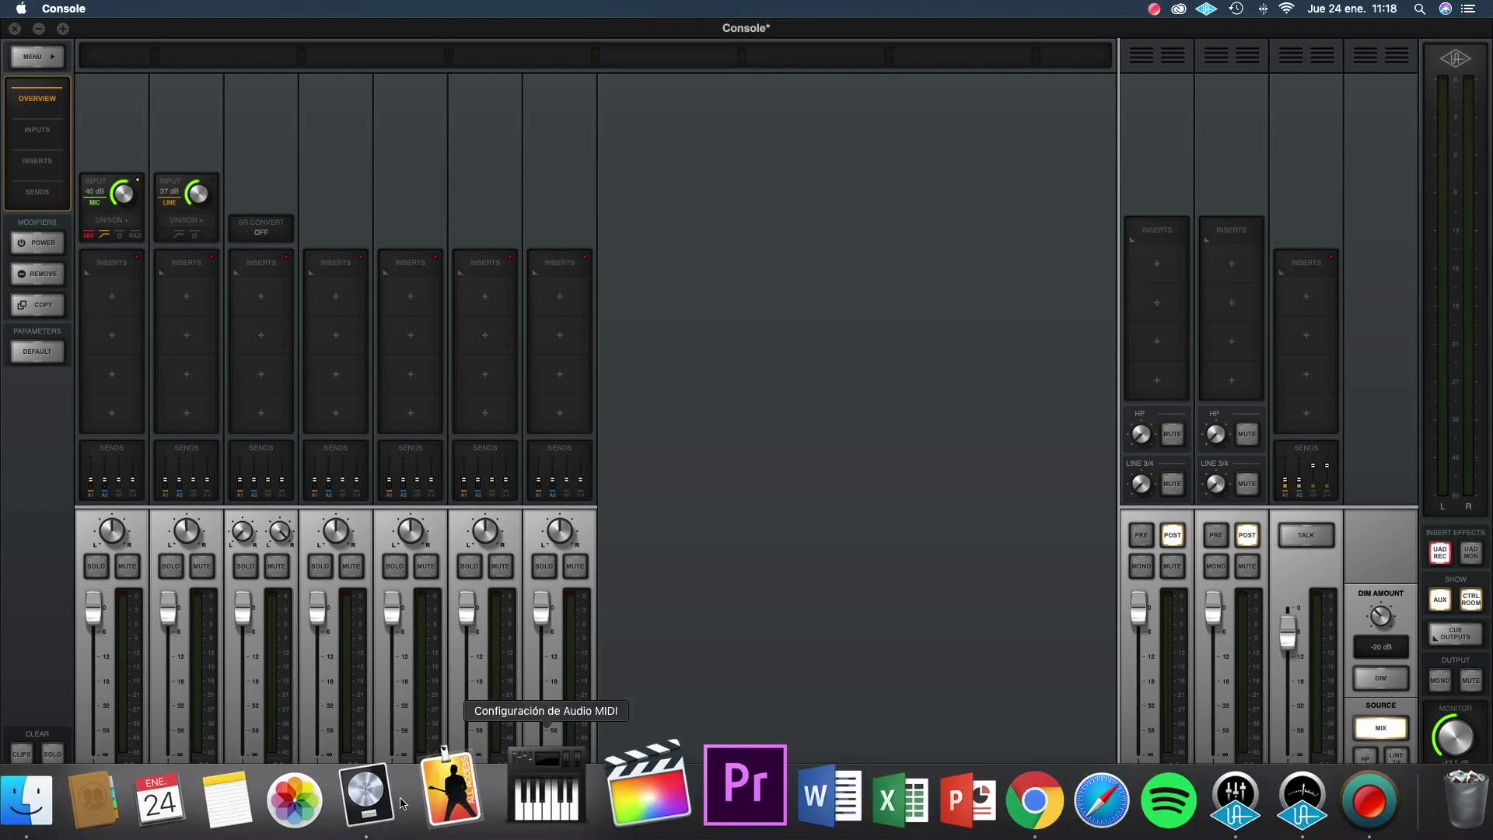
pyautogui.click(373, 797)
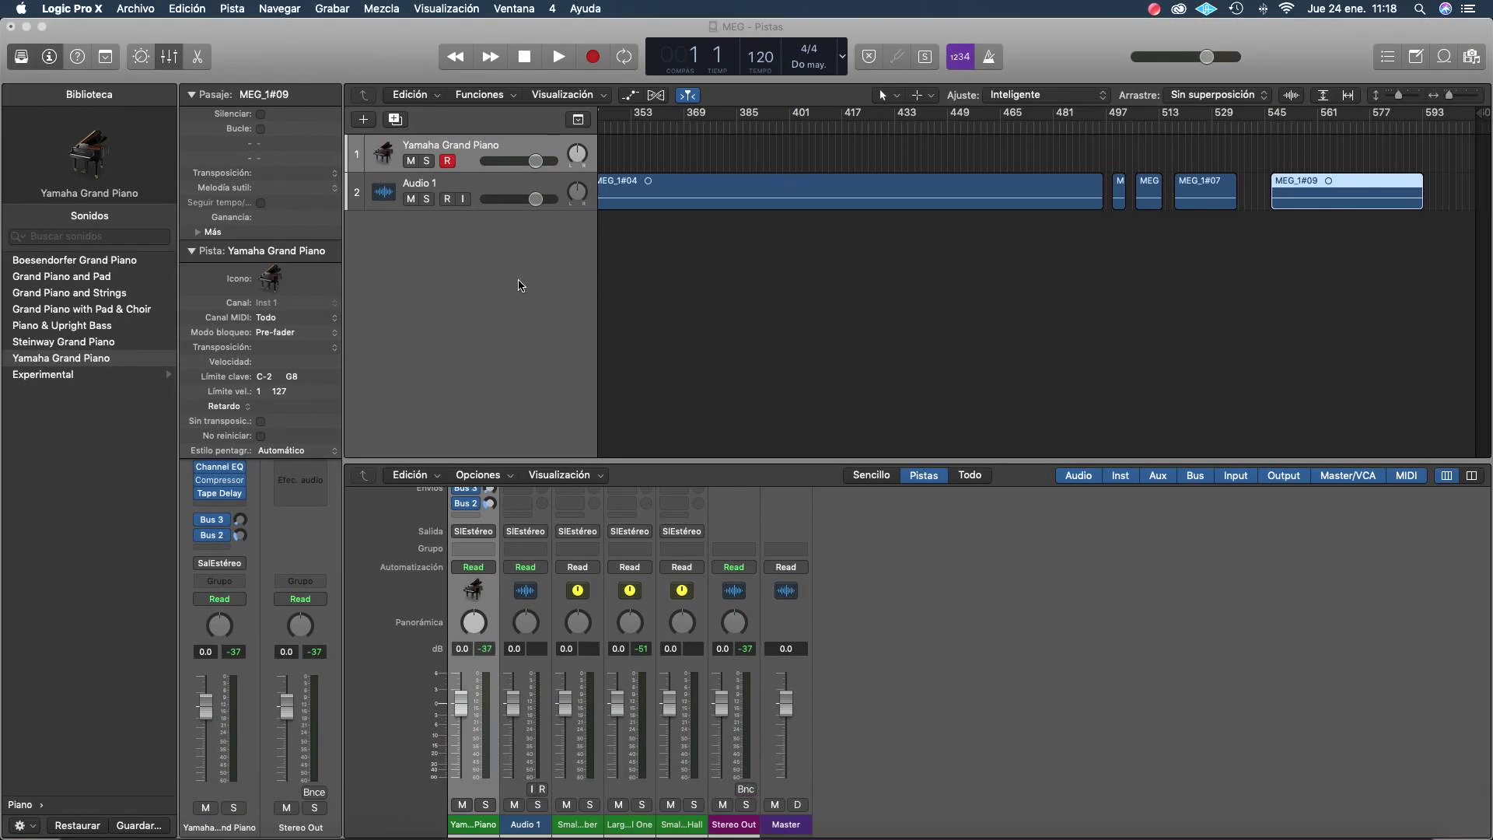
pyautogui.hscroll(-15, 734, 170)
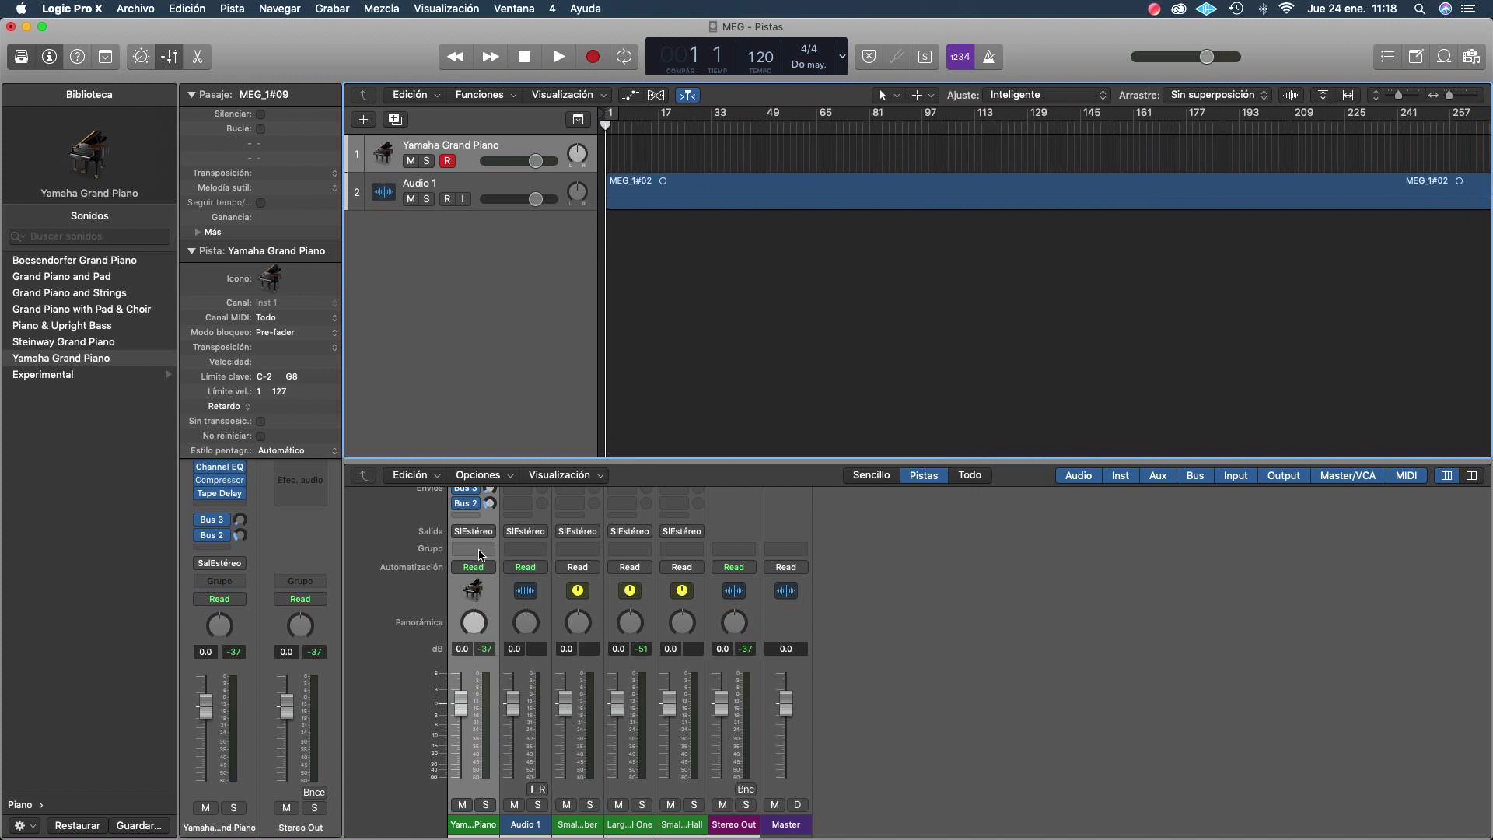
pyautogui.scroll(5, 483, 555)
pyautogui.click(491, 193)
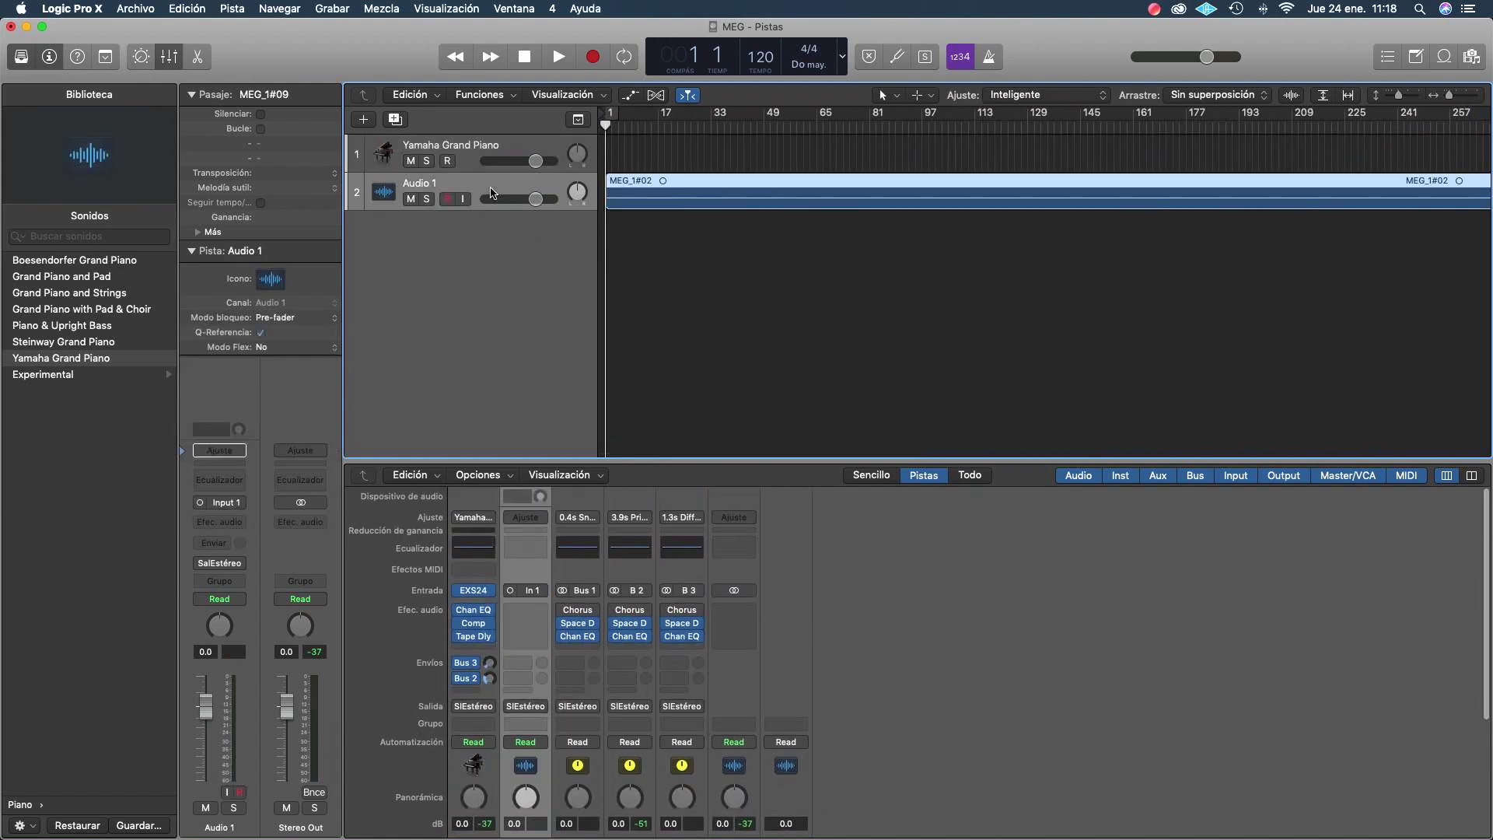
pyautogui.click(371, 121)
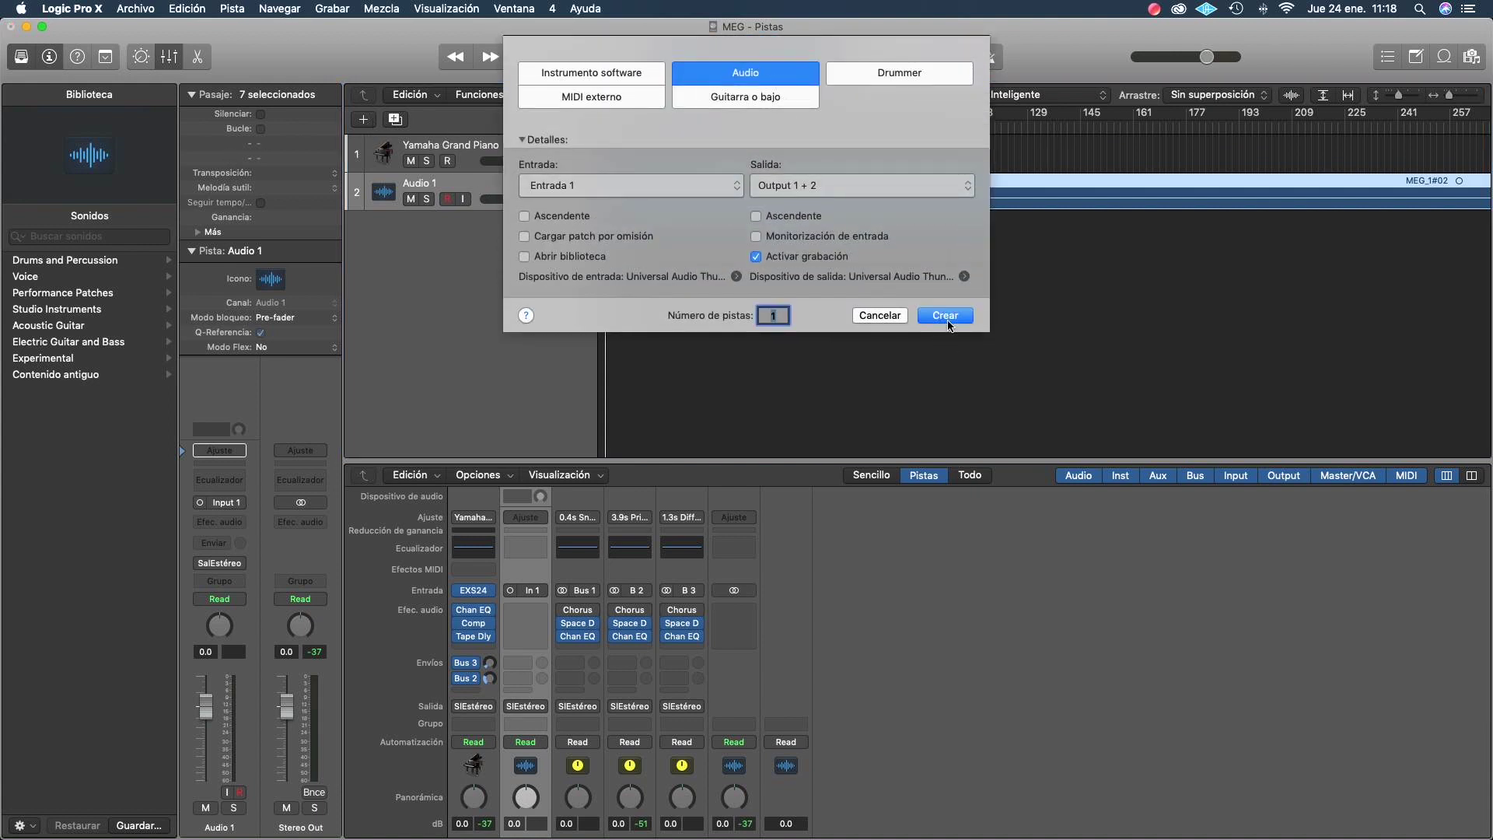
pyautogui.click(945, 316)
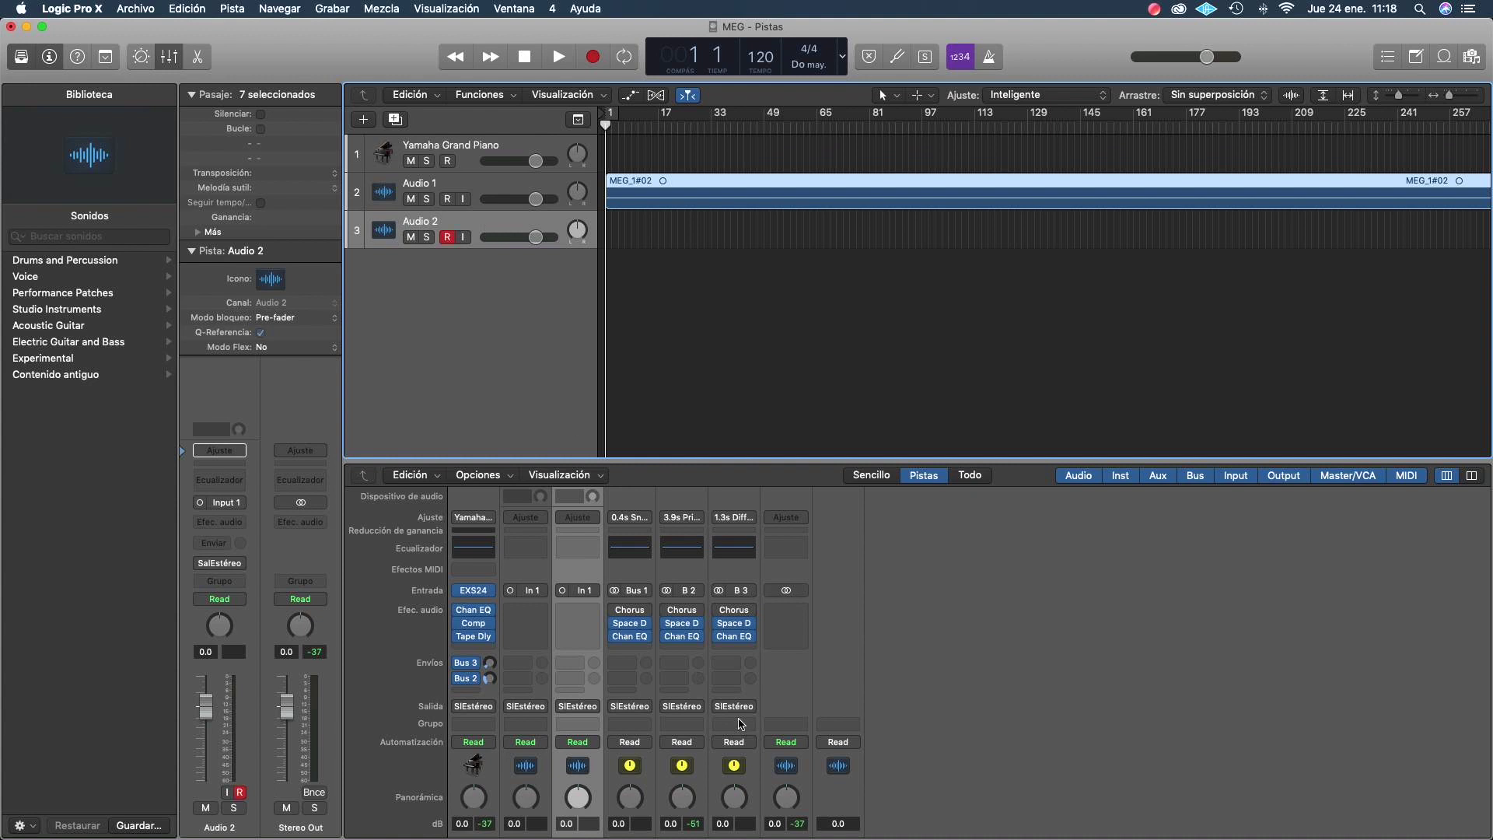
# Check the input source options of the Audio 2 channel.
pyautogui.click(594, 593)
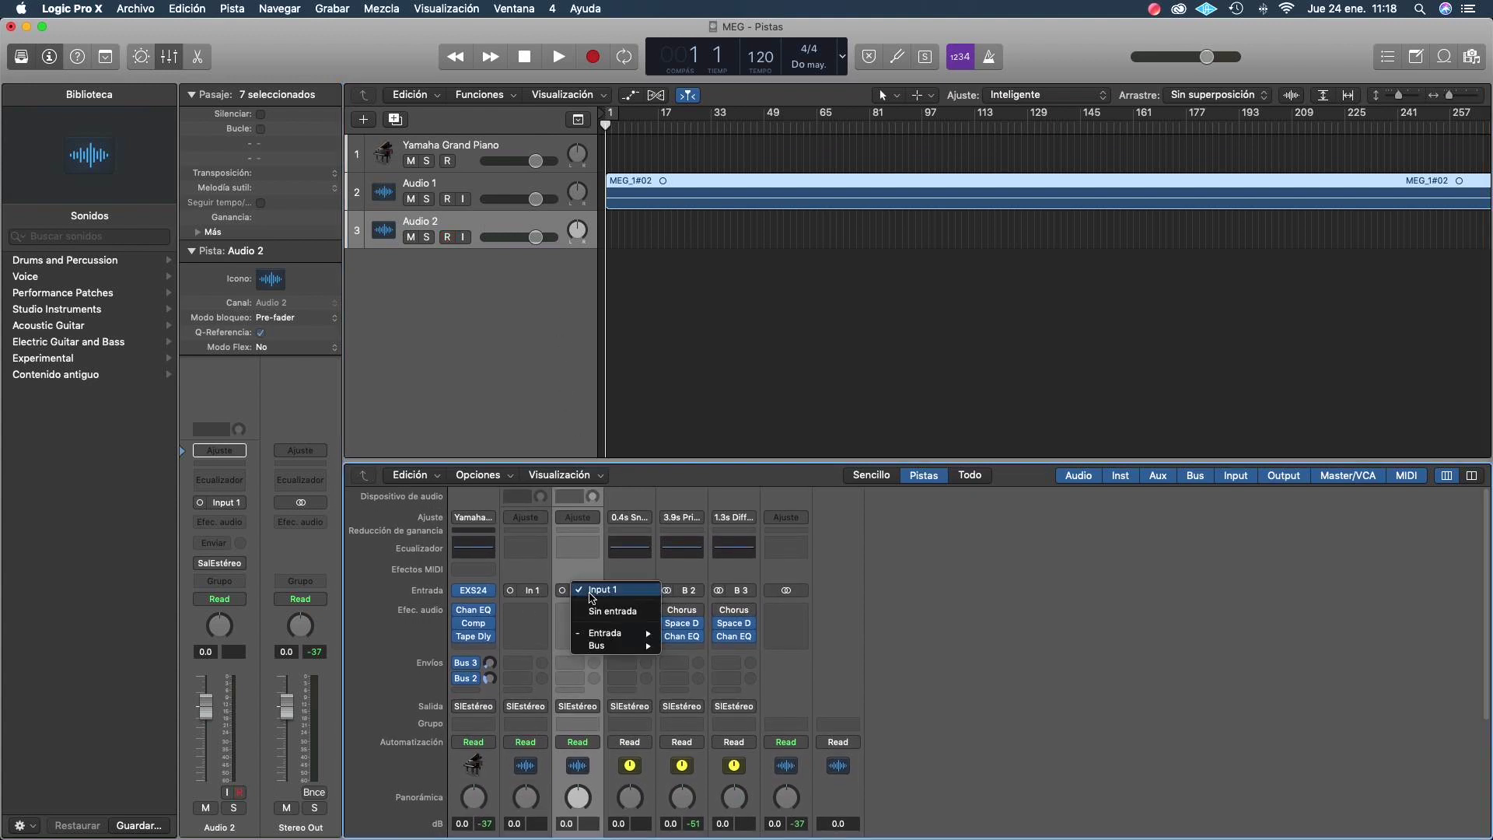
pyautogui.moveTo(614, 633)
pyautogui.click(700, 440)
# Select and mute the Audio 1 track.
pyautogui.click(465, 192)
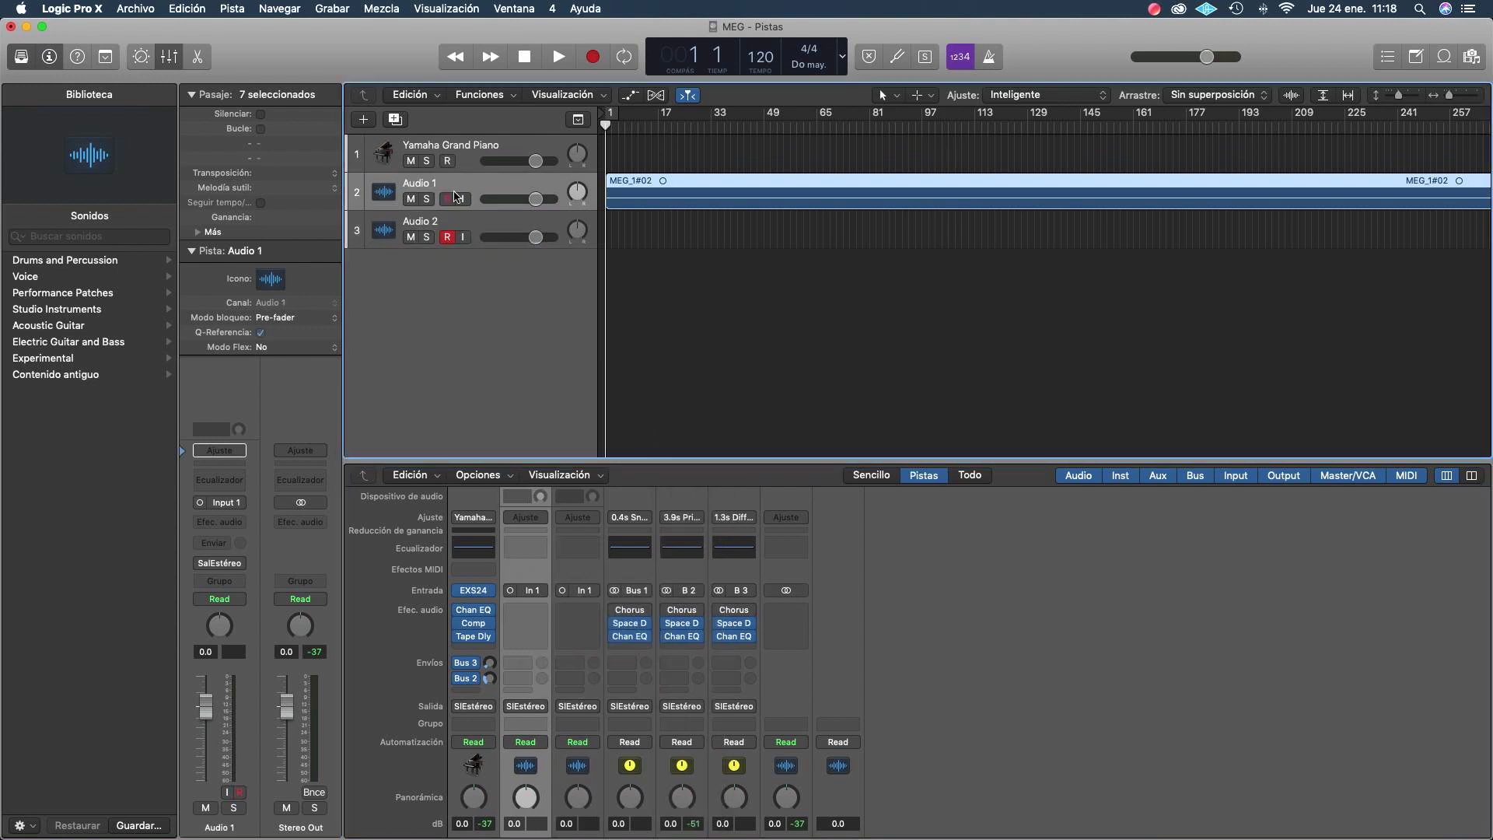
pyautogui.click(411, 199)
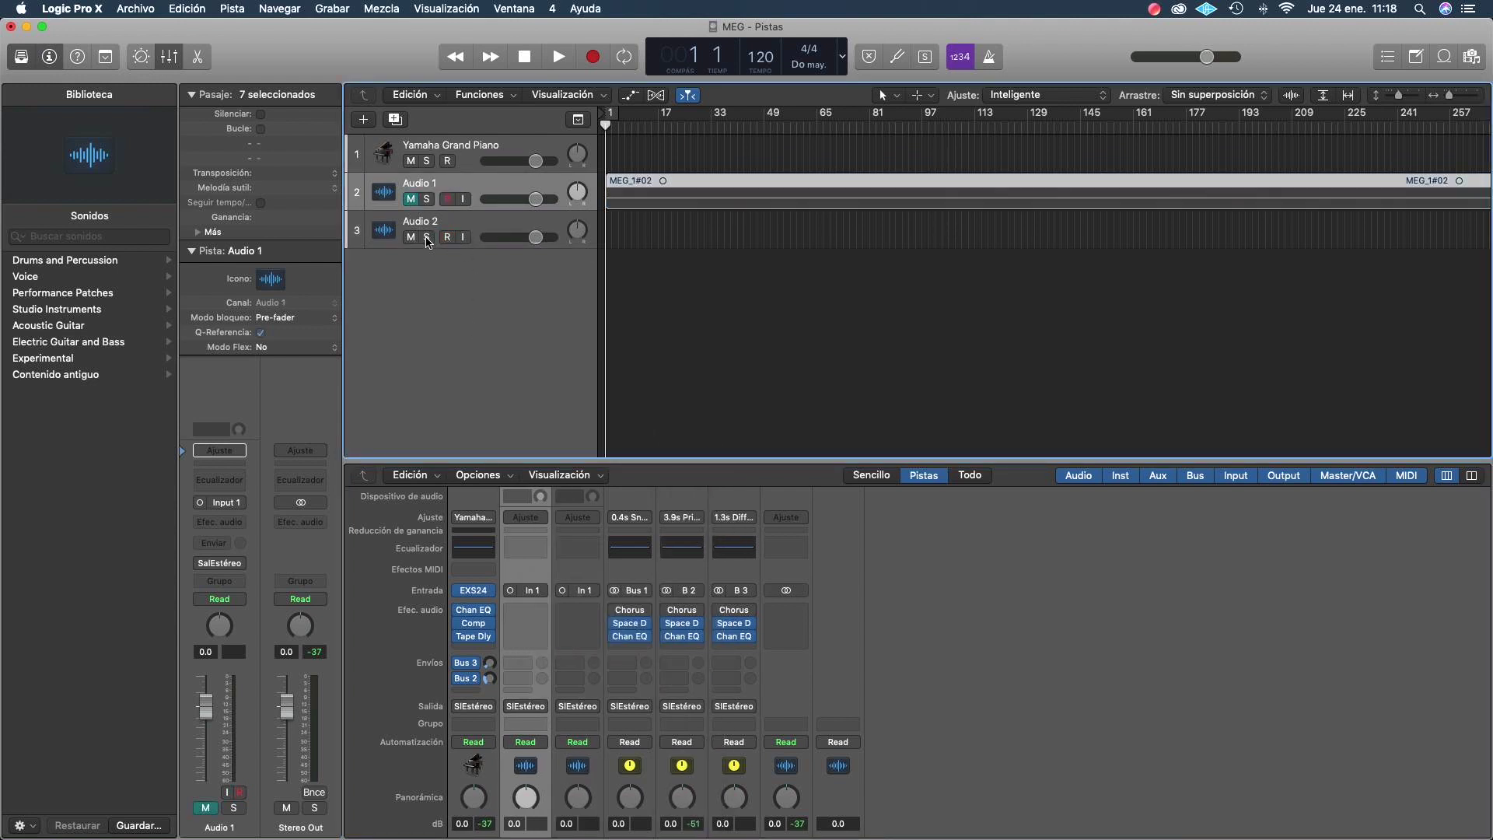
# Switch to Console and go back to Logic Pro X.
pyautogui.moveTo(1321, 836)
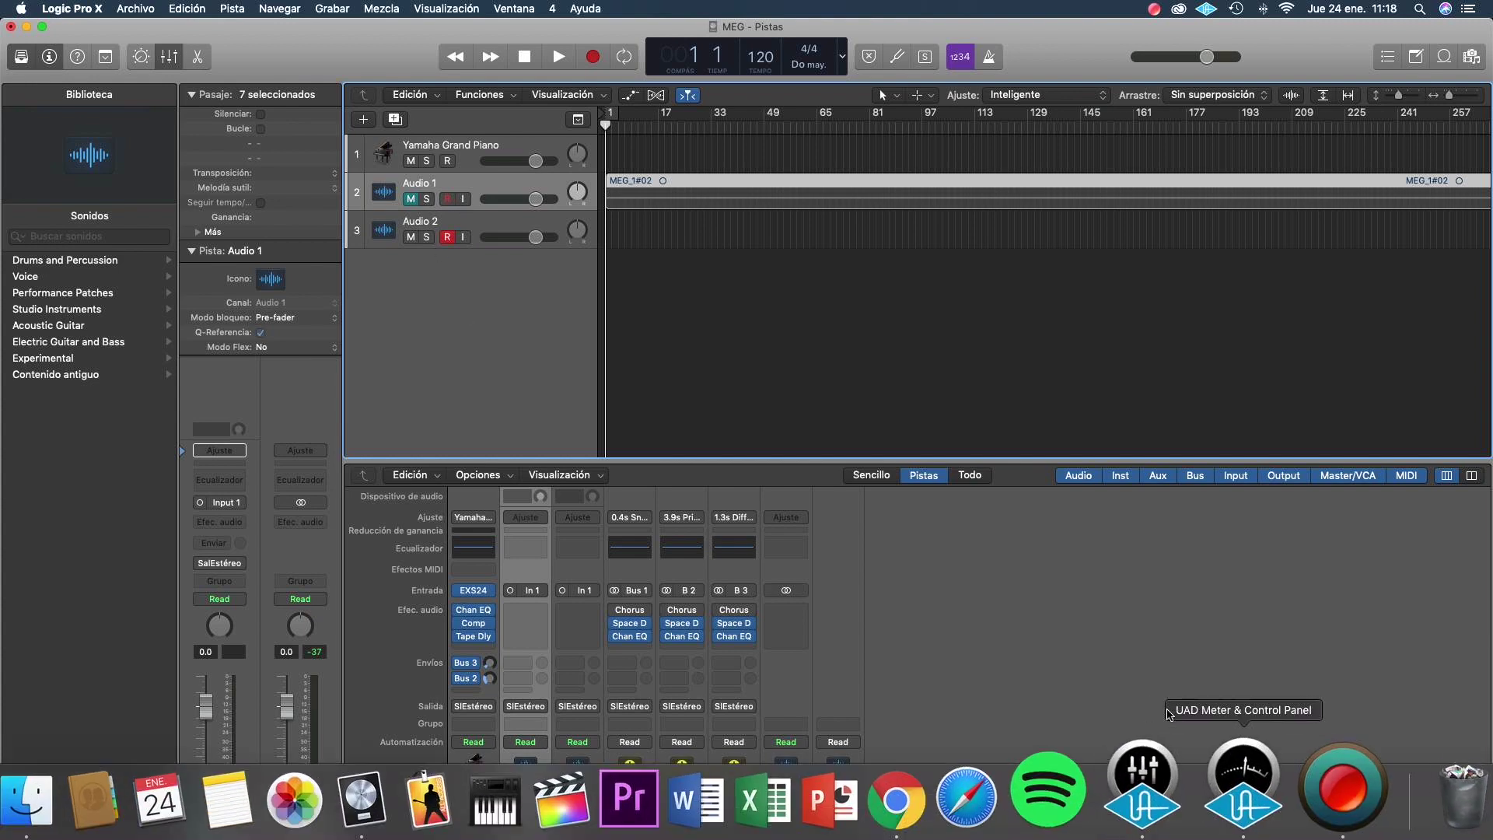
pyautogui.click(1171, 802)
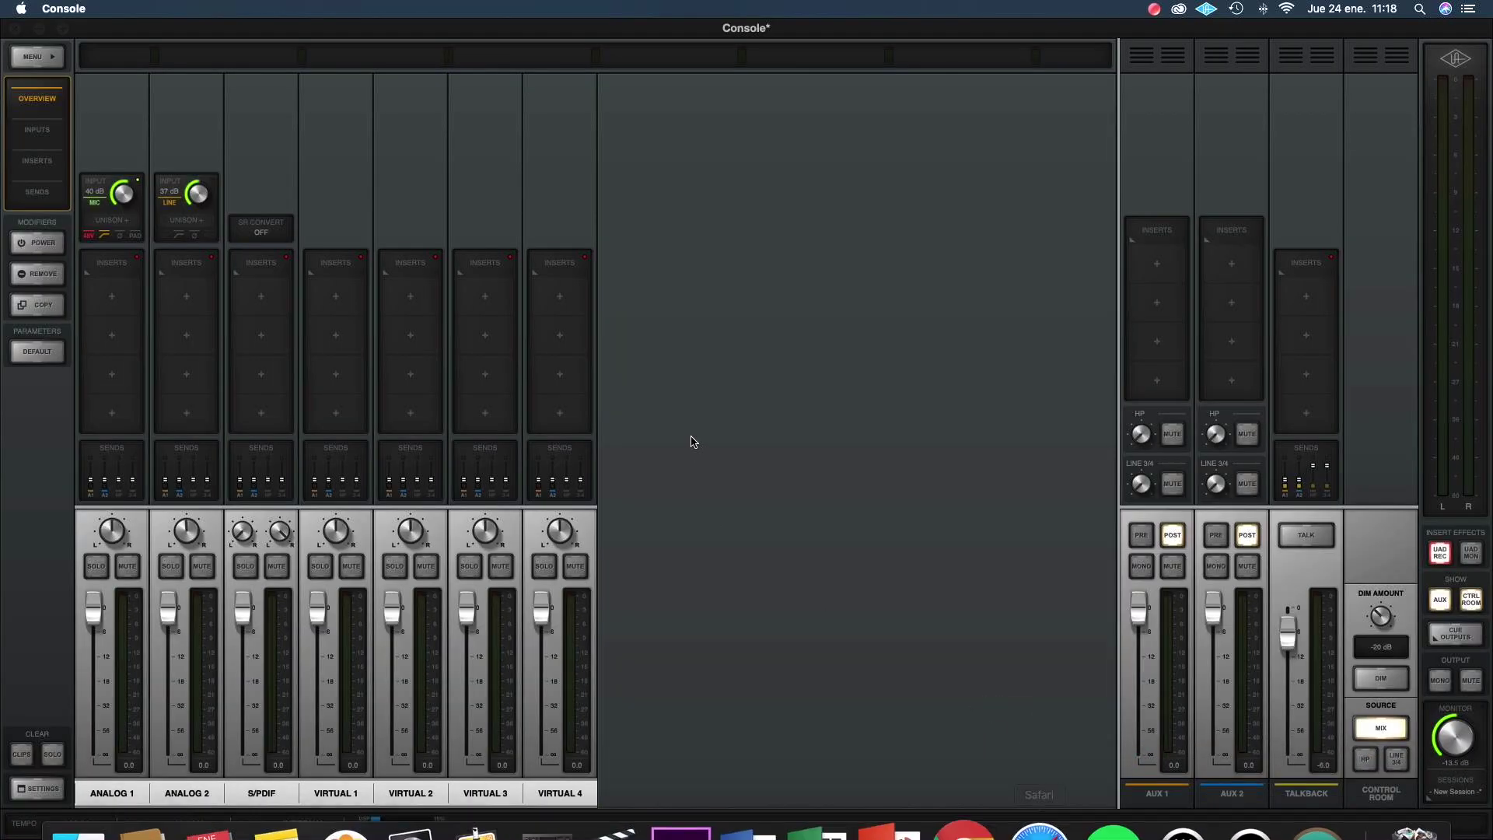
pyautogui.moveTo(1213, 836)
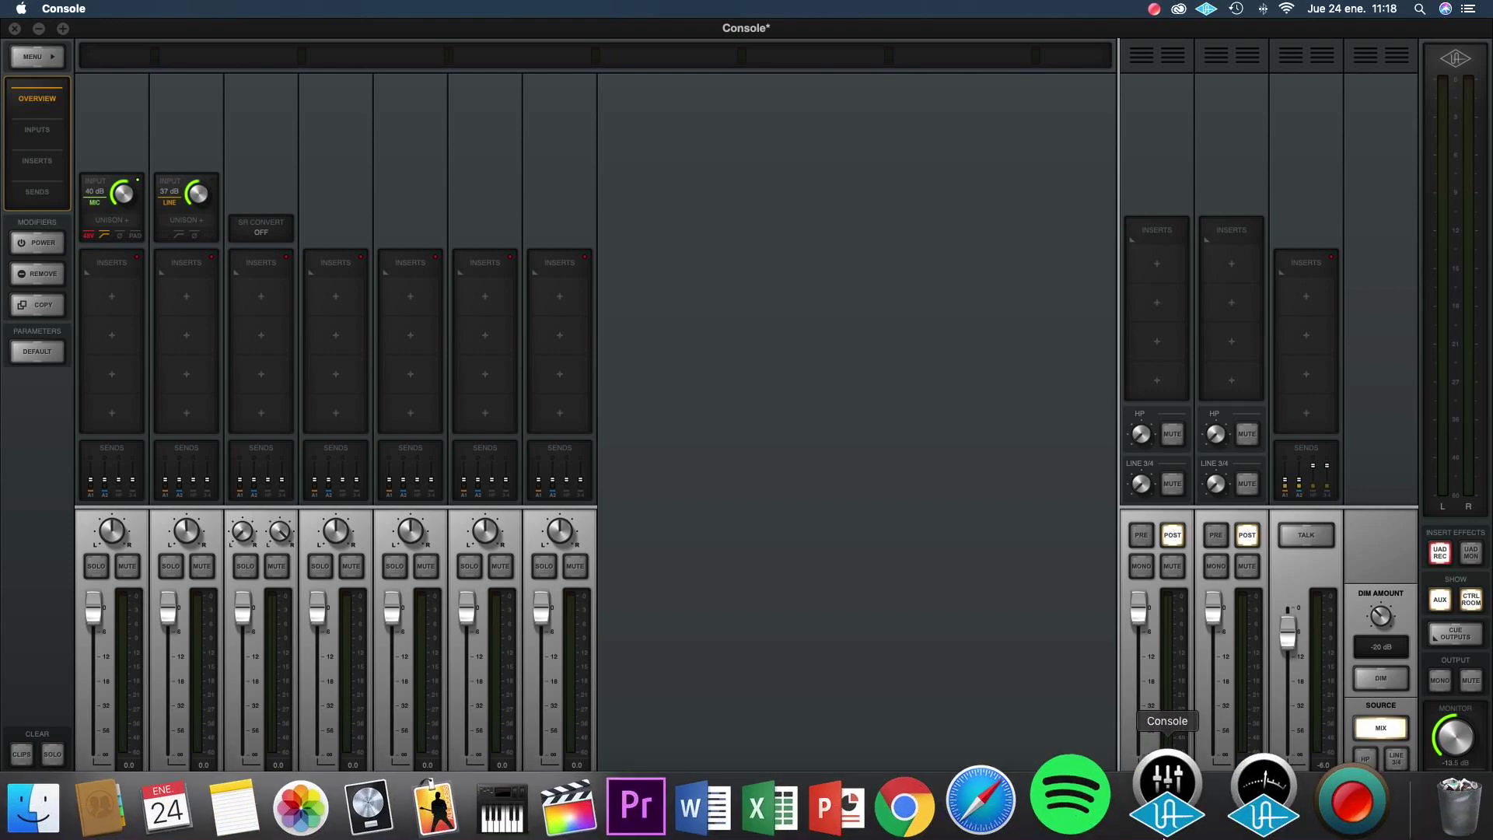
pyautogui.click(445, 801)
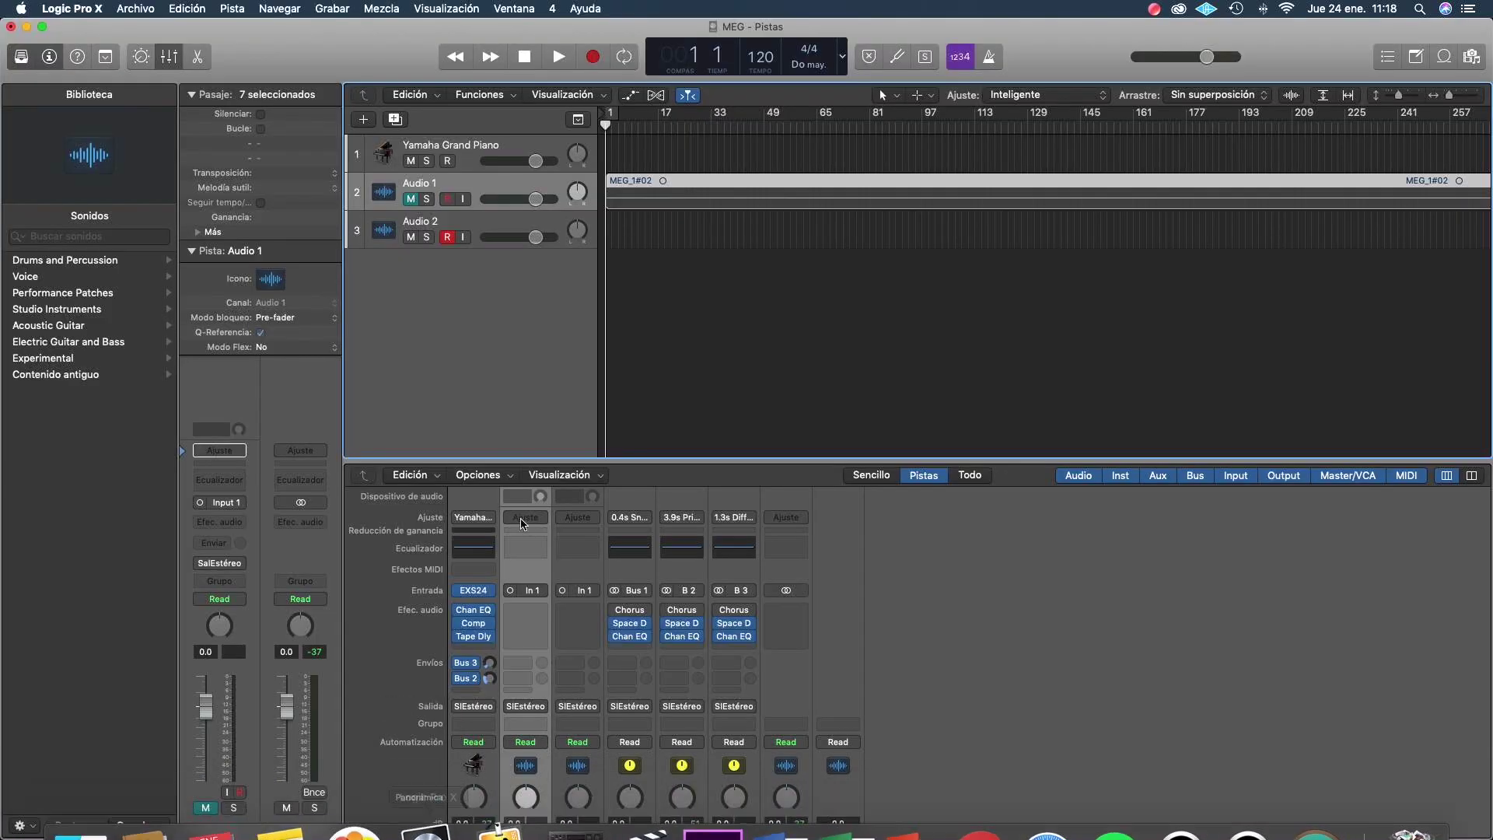
# Bring Console to the front for a brief look and return to the Logic Pro X project.
pyautogui.moveTo(1159, 836)
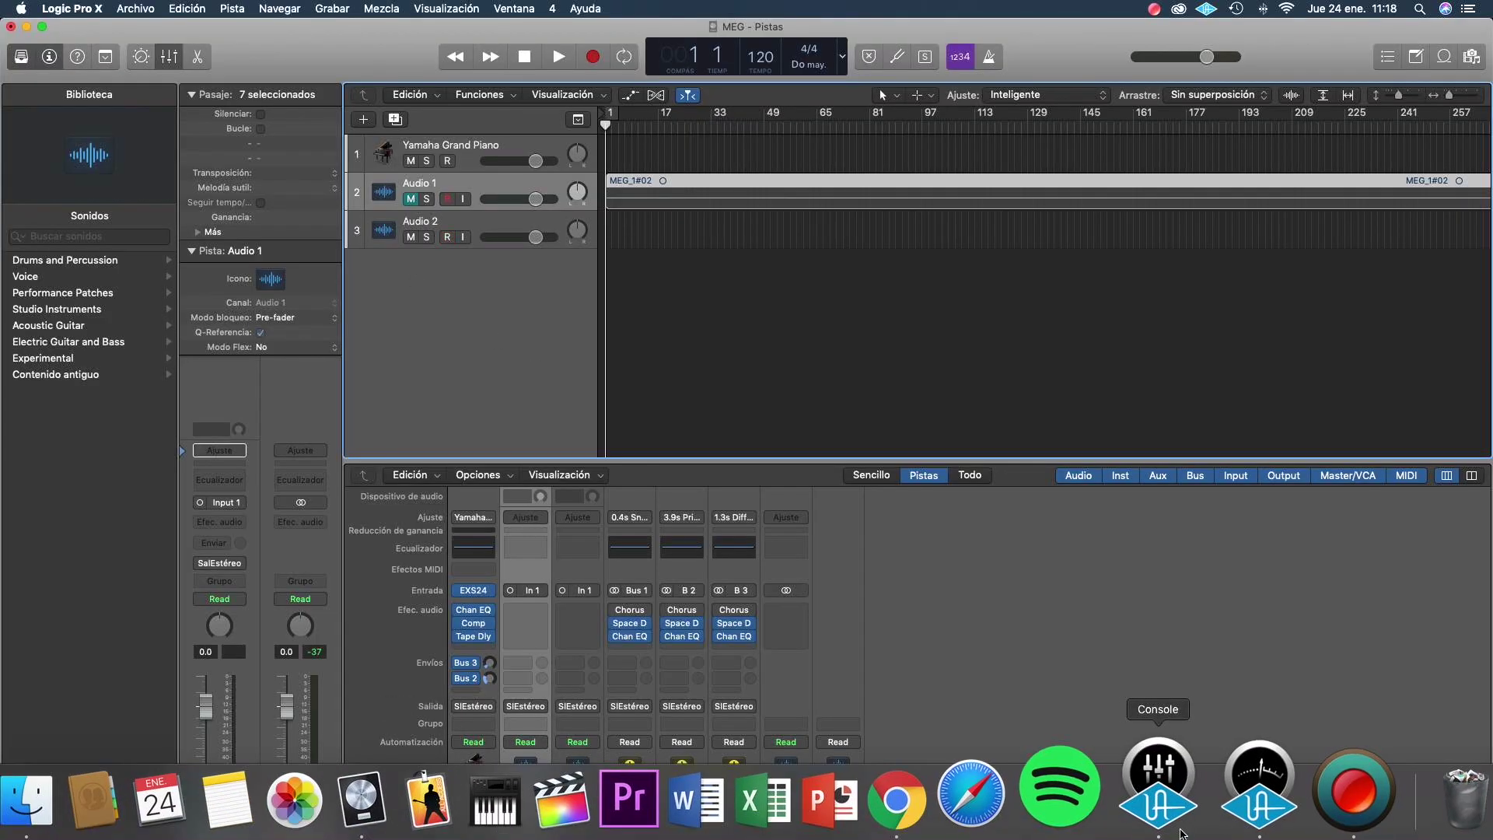
pyautogui.click(1159, 785)
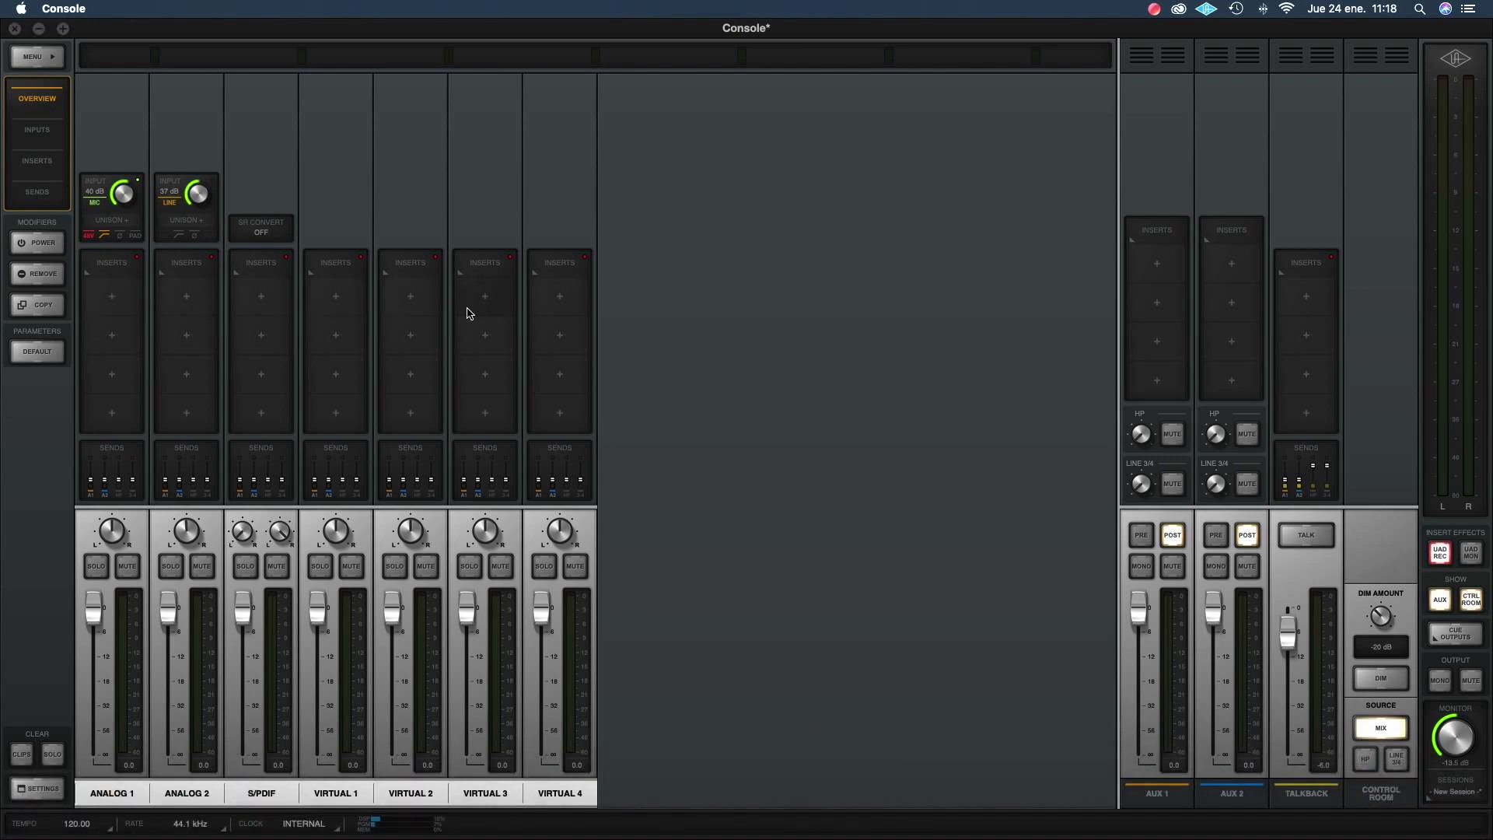
pyautogui.moveTo(427, 836)
pyautogui.click(427, 786)
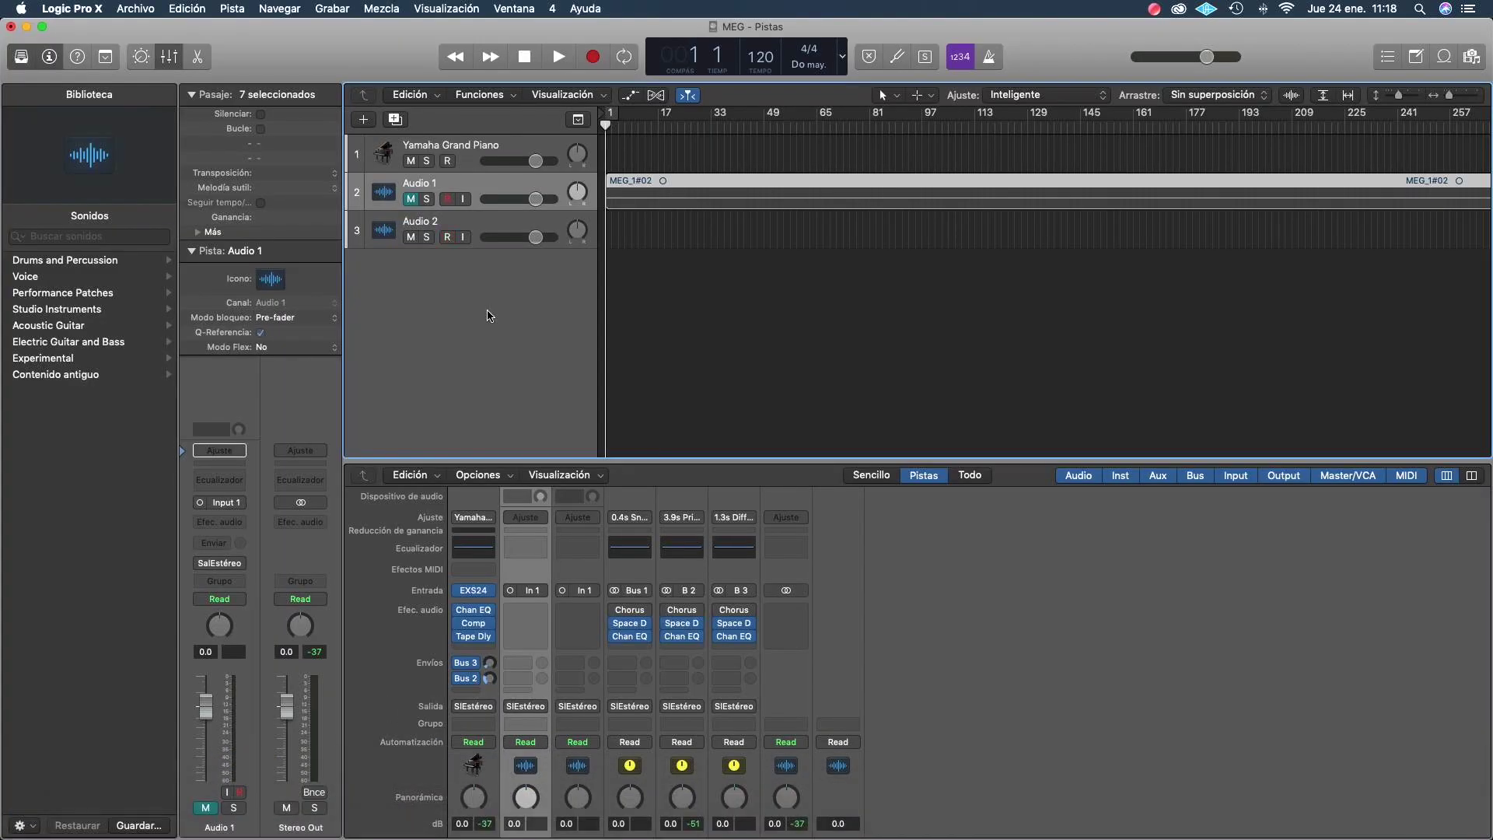
# Browse the Universal Audio plug-ins available for the Audio 1 channel's audio effects slot, then dismiss the list.
pyautogui.click(542, 615)
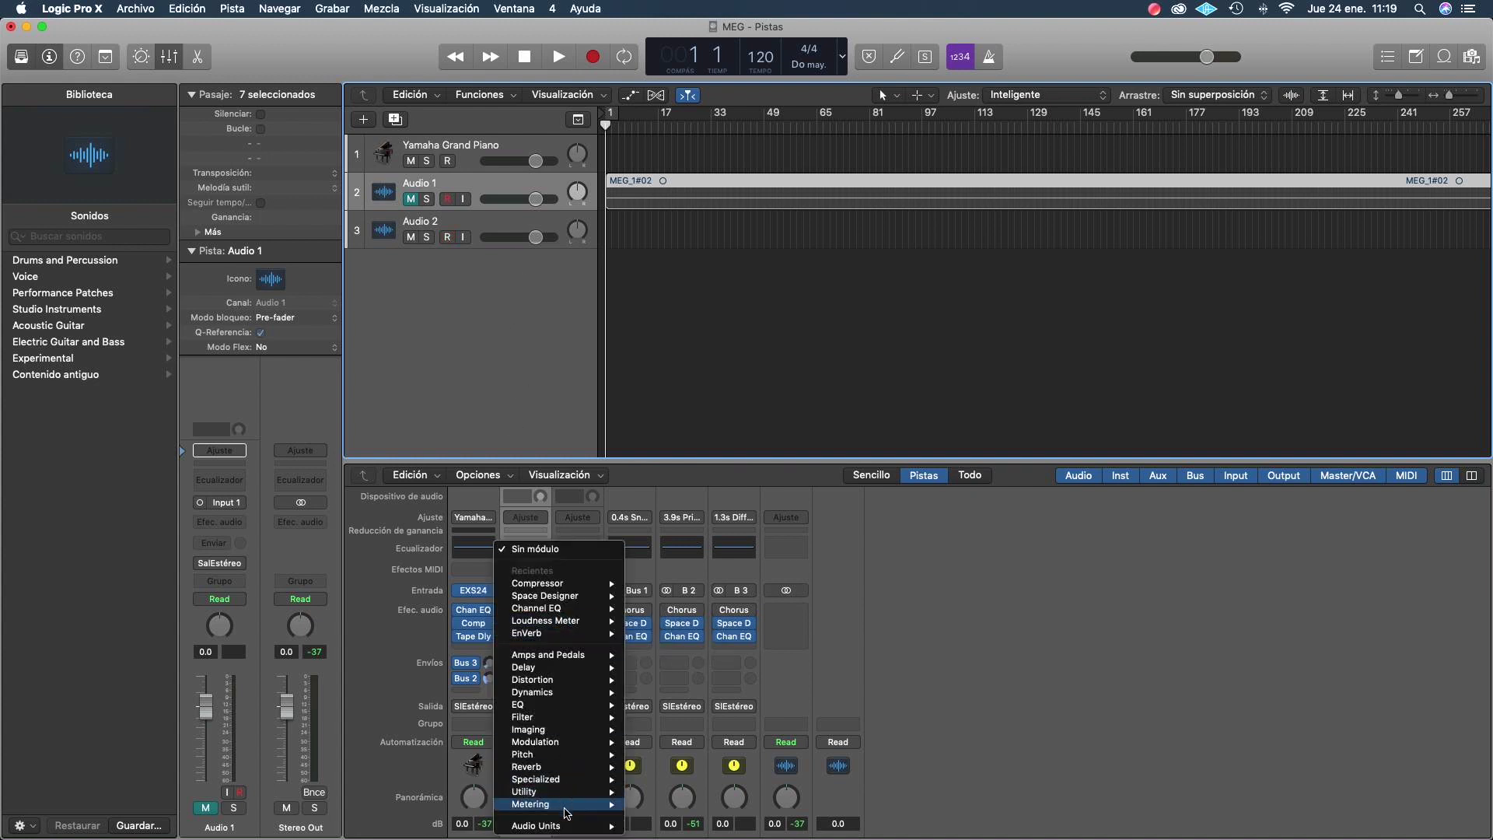
pyautogui.moveTo(579, 825)
pyautogui.moveTo(694, 817)
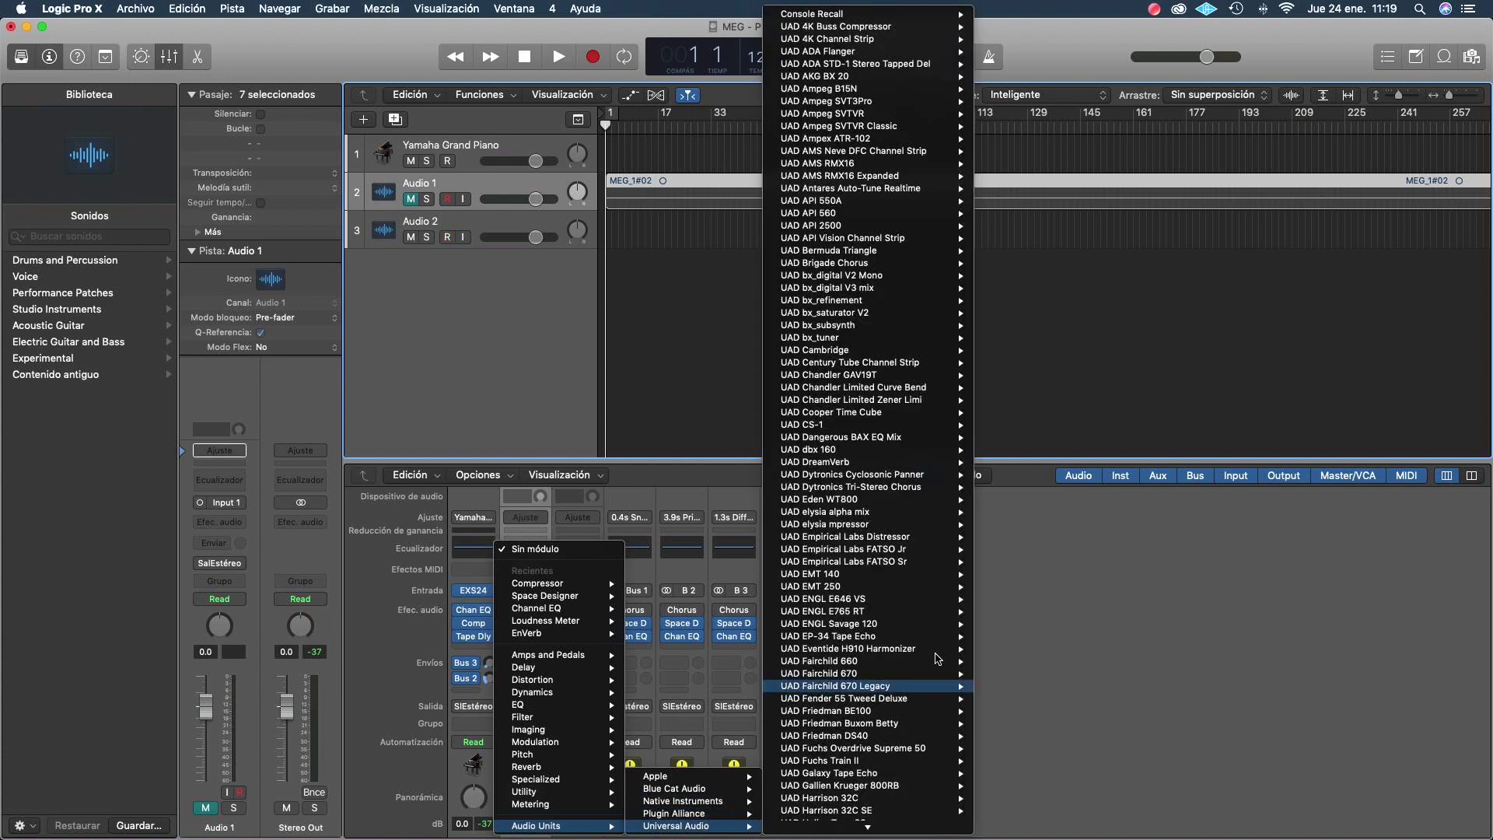
pyautogui.scroll(-5, 892, 447)
pyautogui.scroll(-10, 892, 451)
pyautogui.moveTo(893, 451)
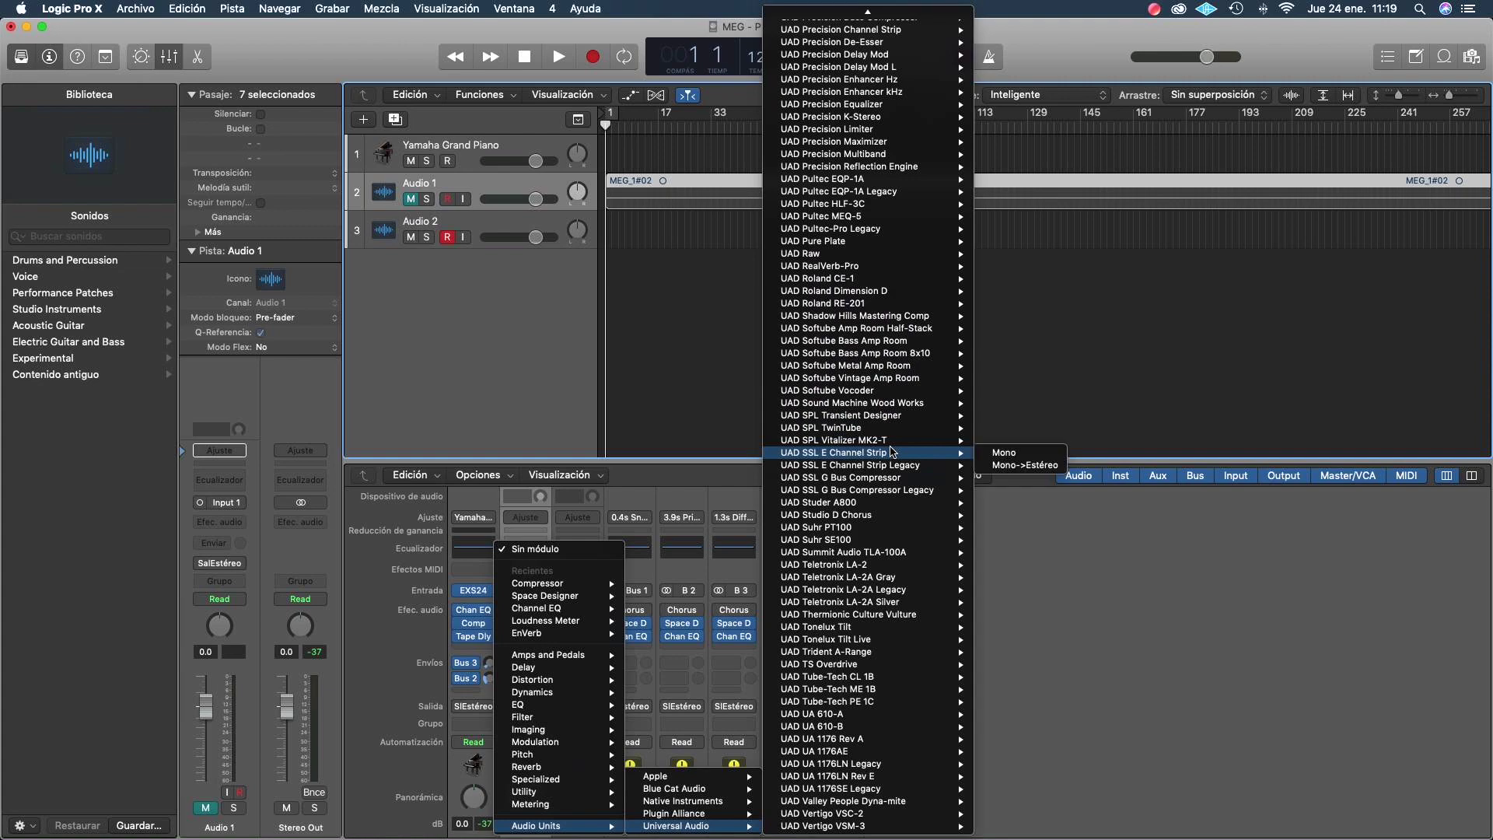
pyautogui.scroll(8, 878, 459)
pyautogui.scroll(-8, 879, 459)
pyautogui.scroll(10, 879, 459)
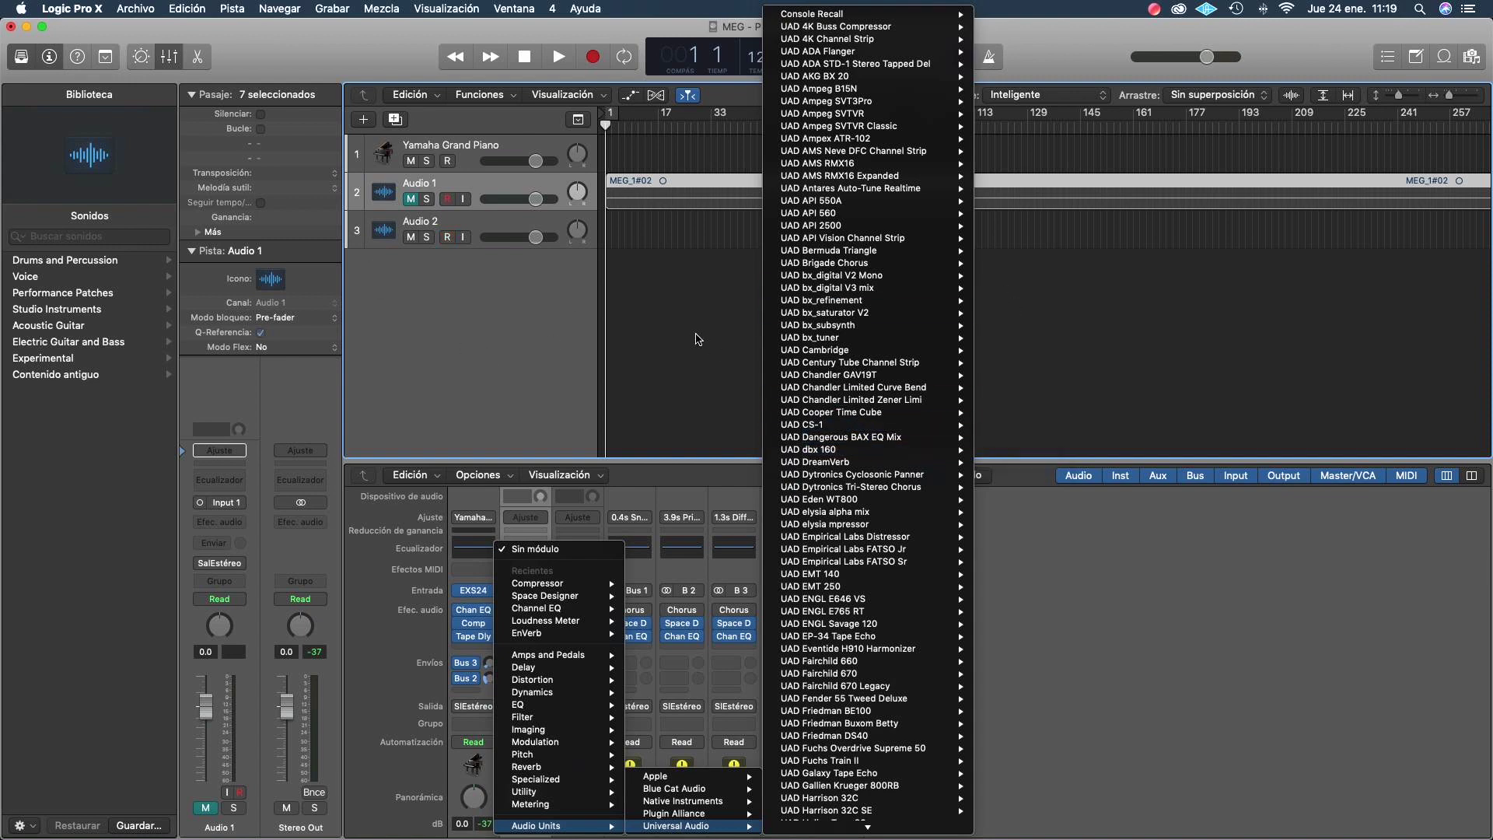
pyautogui.click(467, 358)
# Minimise Logic Pro X to switch to Console, and open the plug-in list for the first insert of ANALOG 1.
pyautogui.click(26, 27)
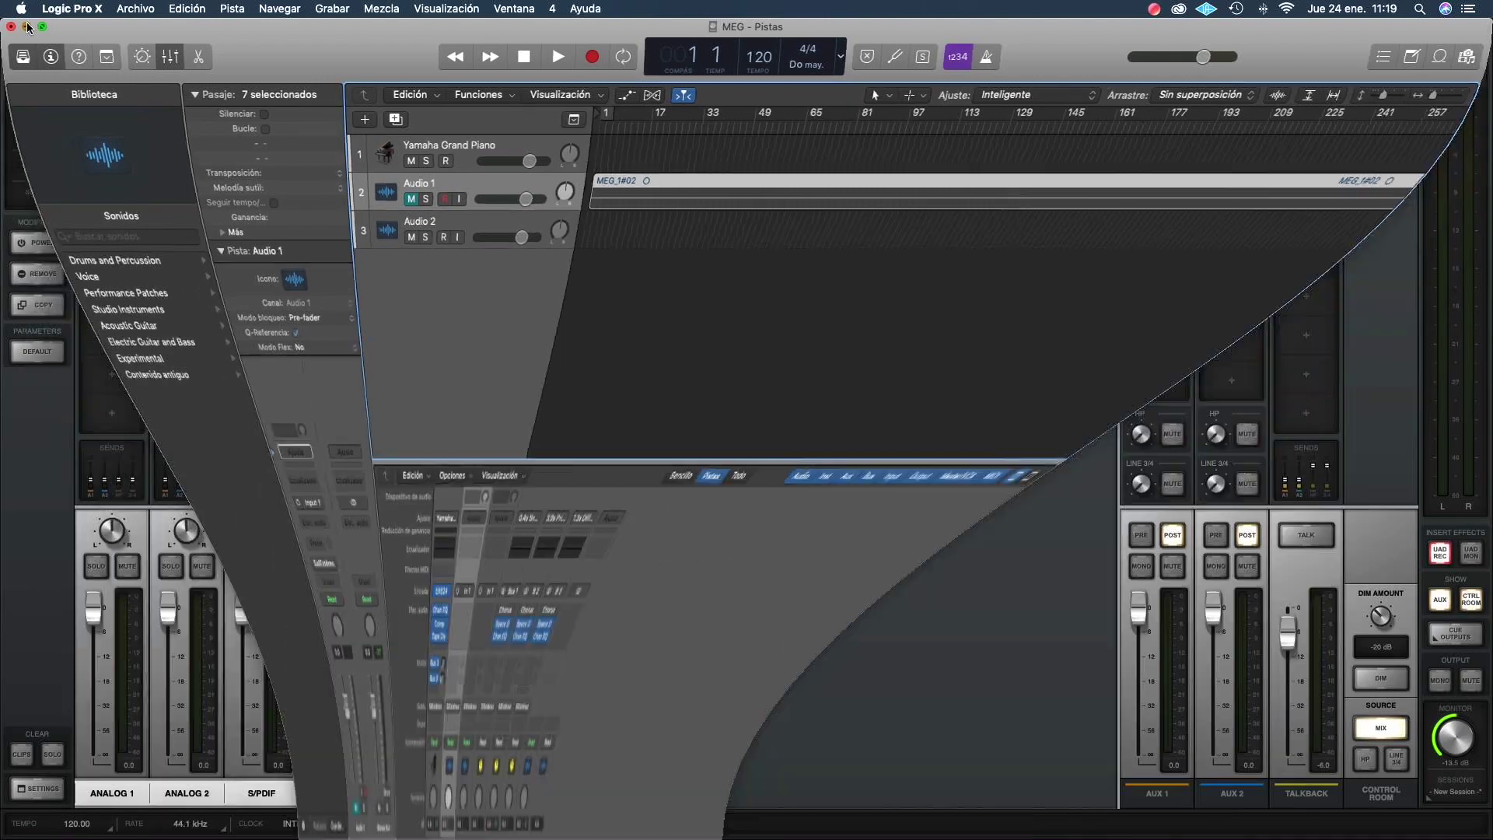
pyautogui.click(826, 51)
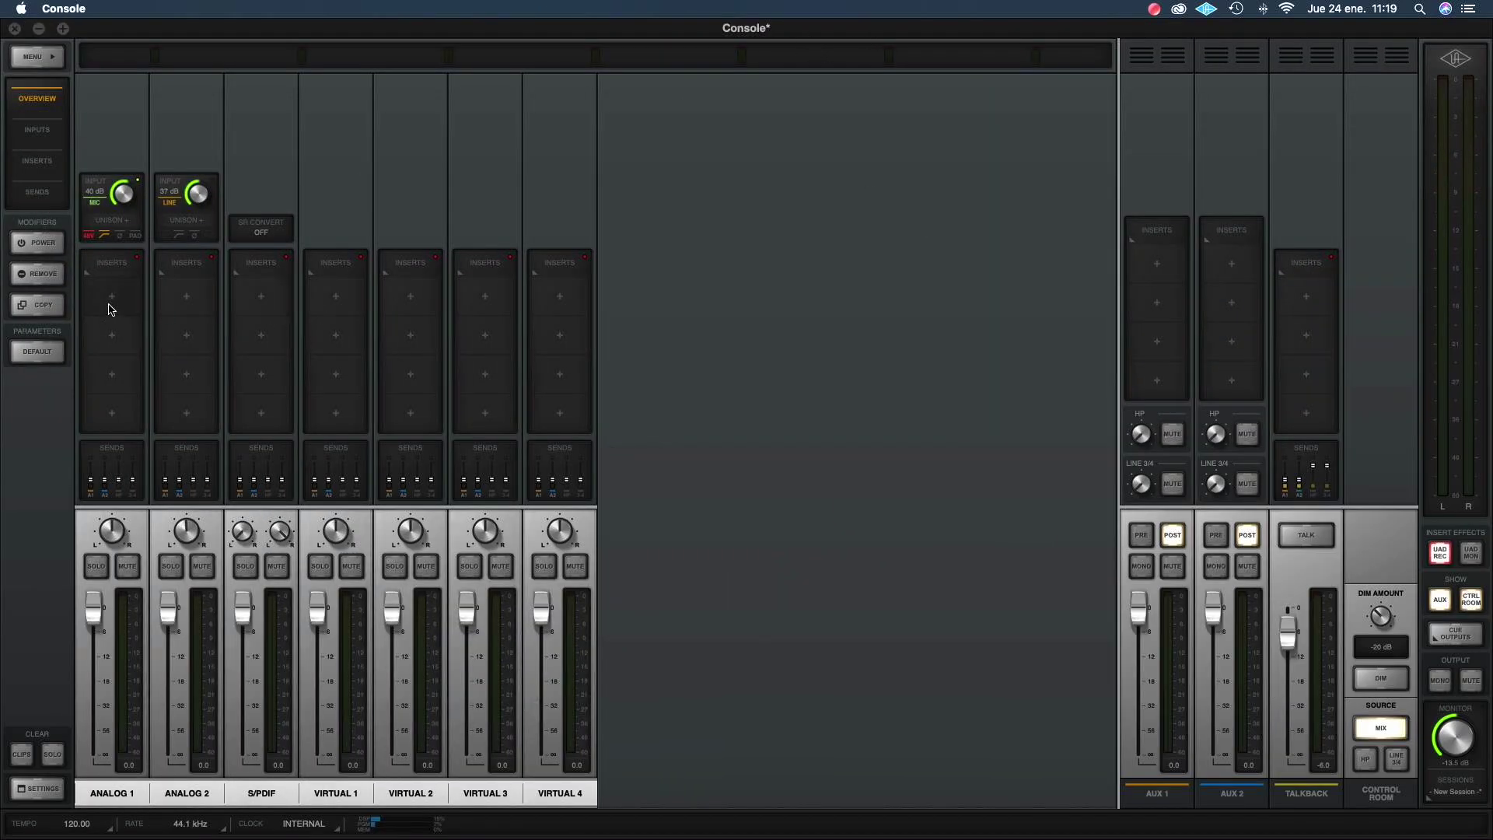
pyautogui.click(112, 297)
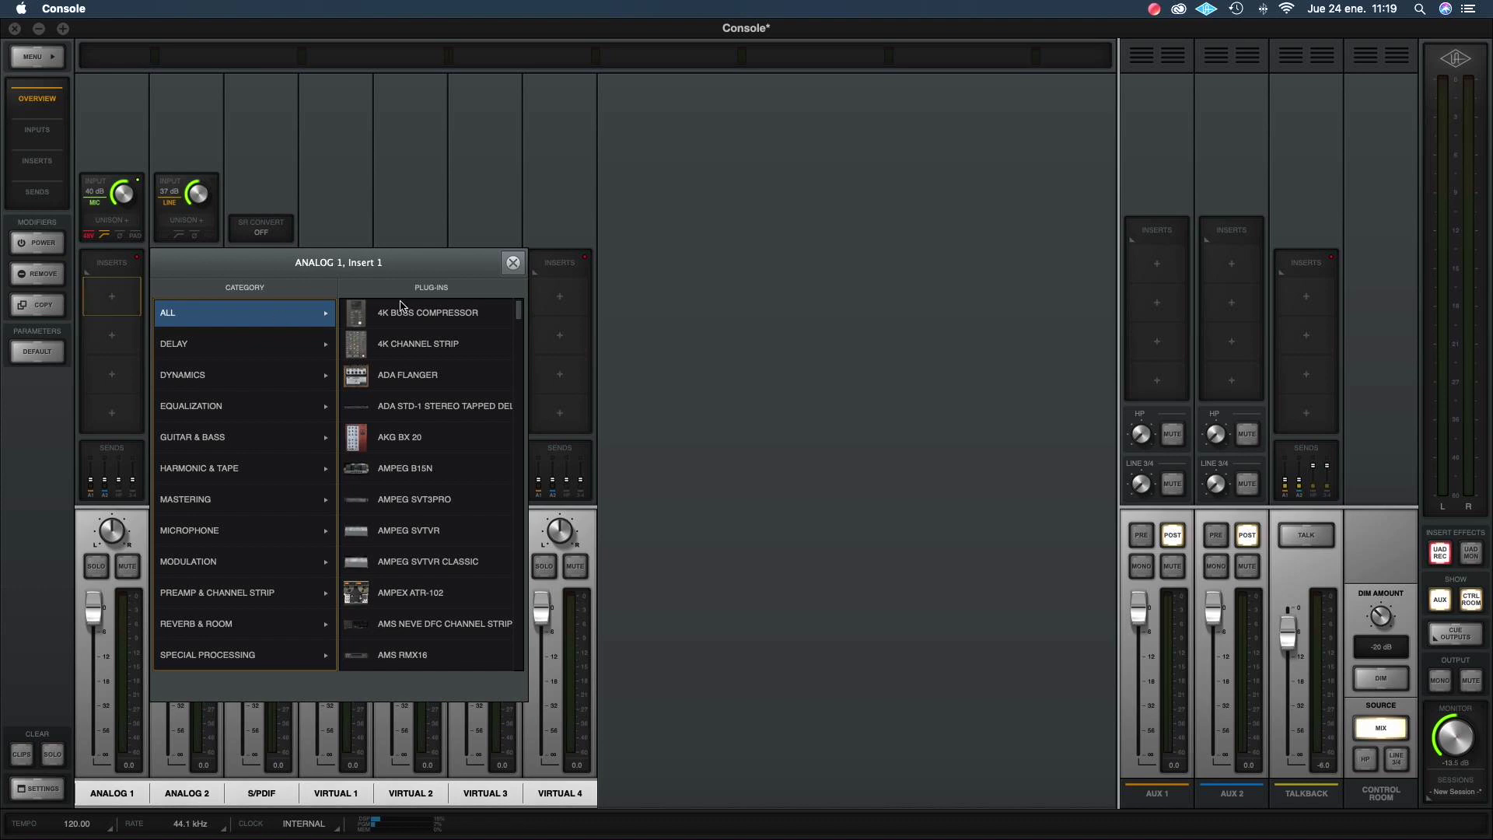
pyautogui.moveTo(381, 261); pyautogui.dragTo(887, 224)
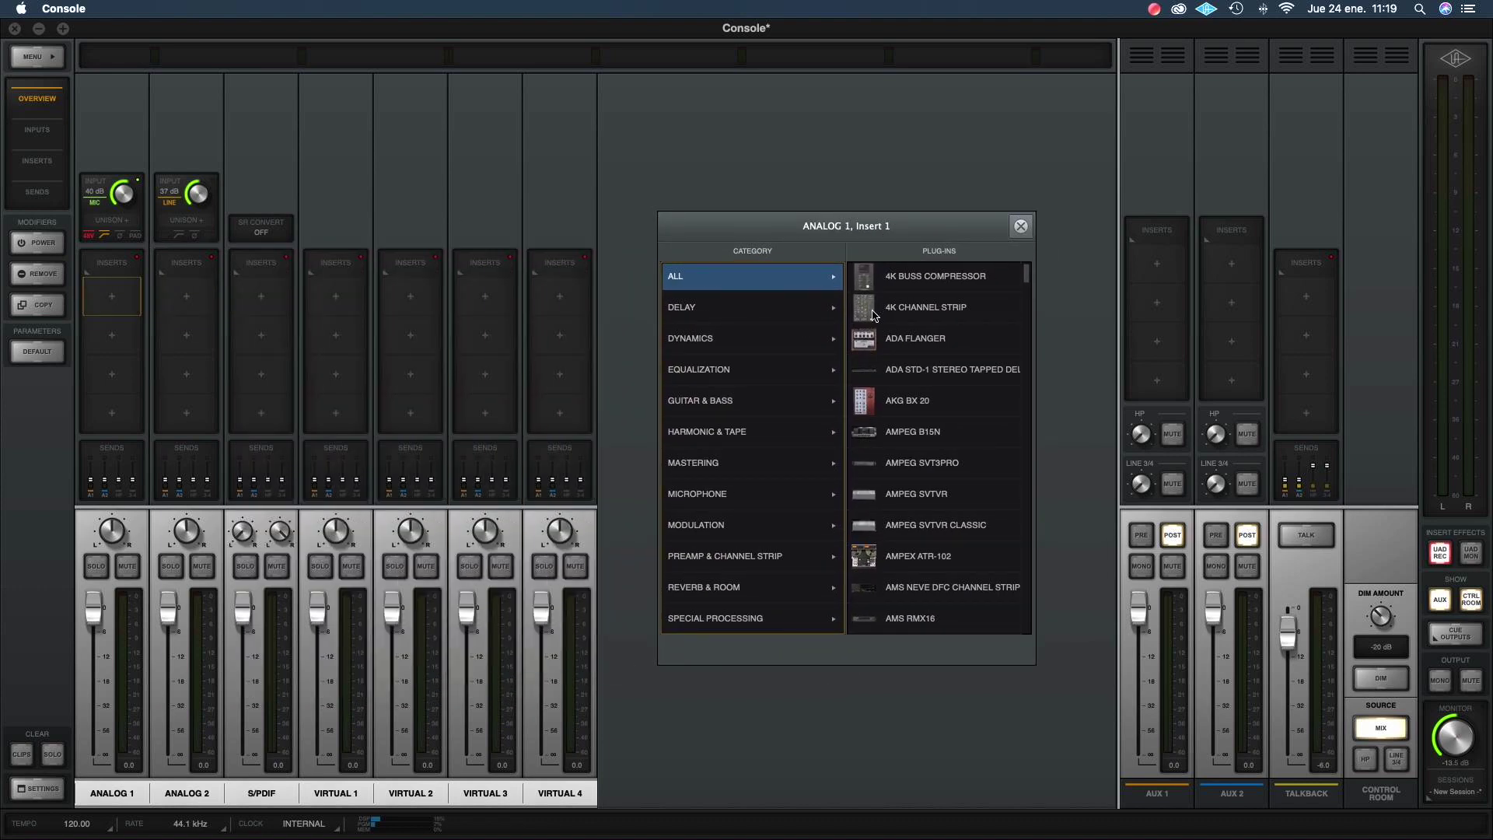
# Load Century Tube Channel Strip in the first insert of ANALOG 1, decline the website visit and close the plug-in window.
pyautogui.scroll(-2, 898, 372)
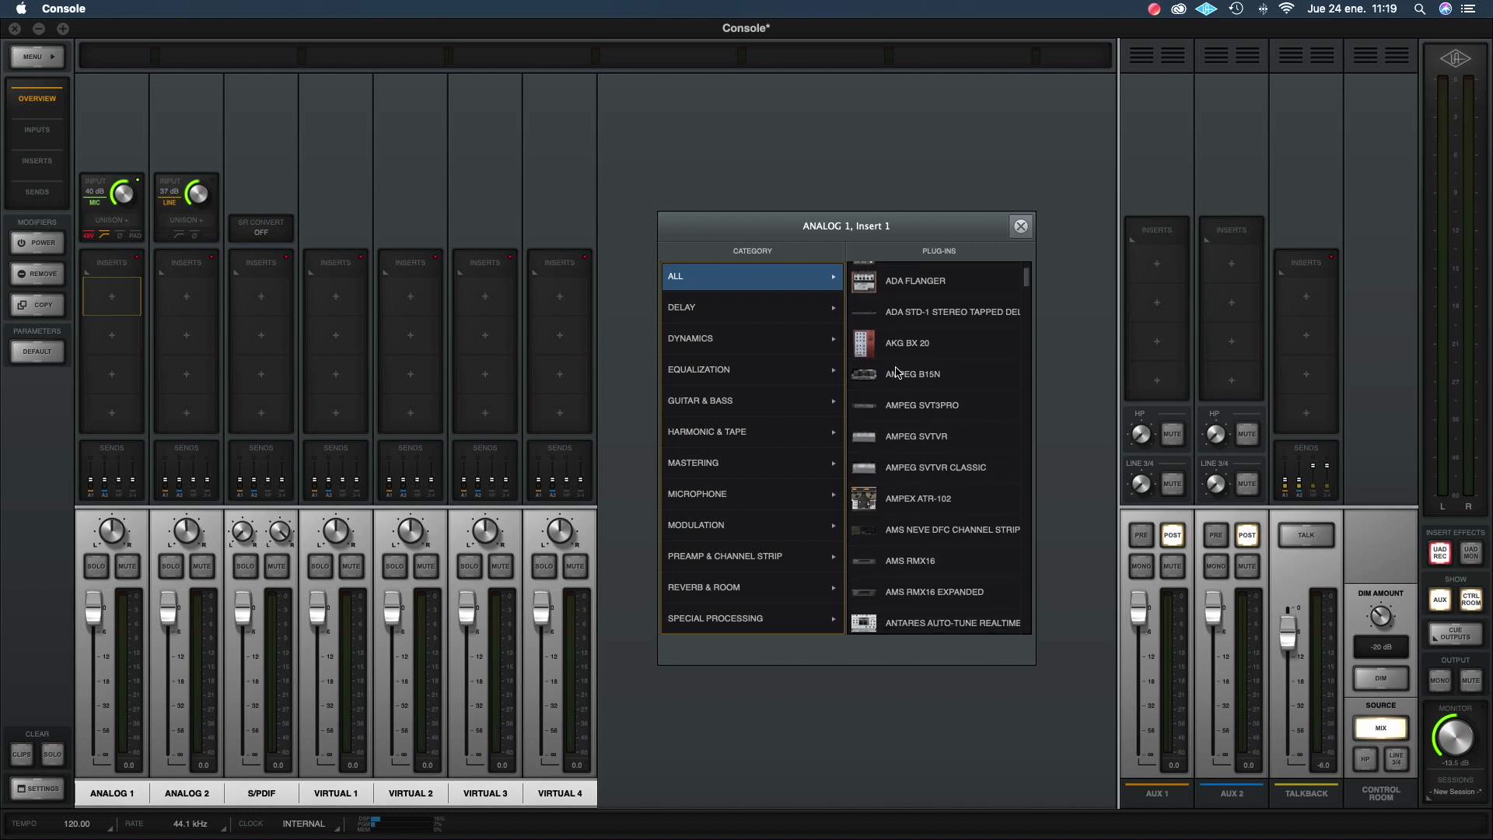
pyautogui.scroll(-8, 901, 404)
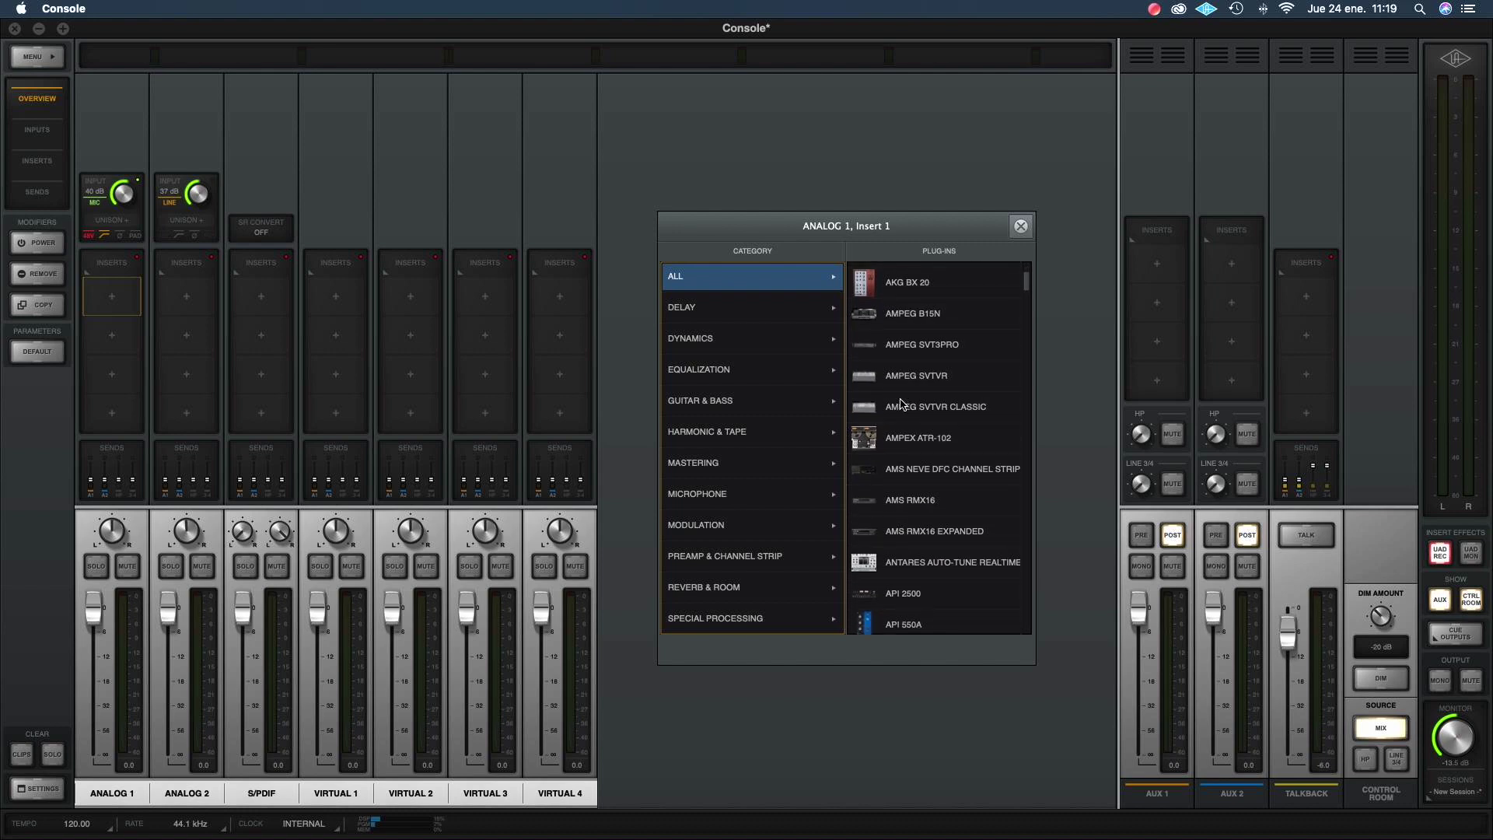
pyautogui.scroll(-13, 900, 404)
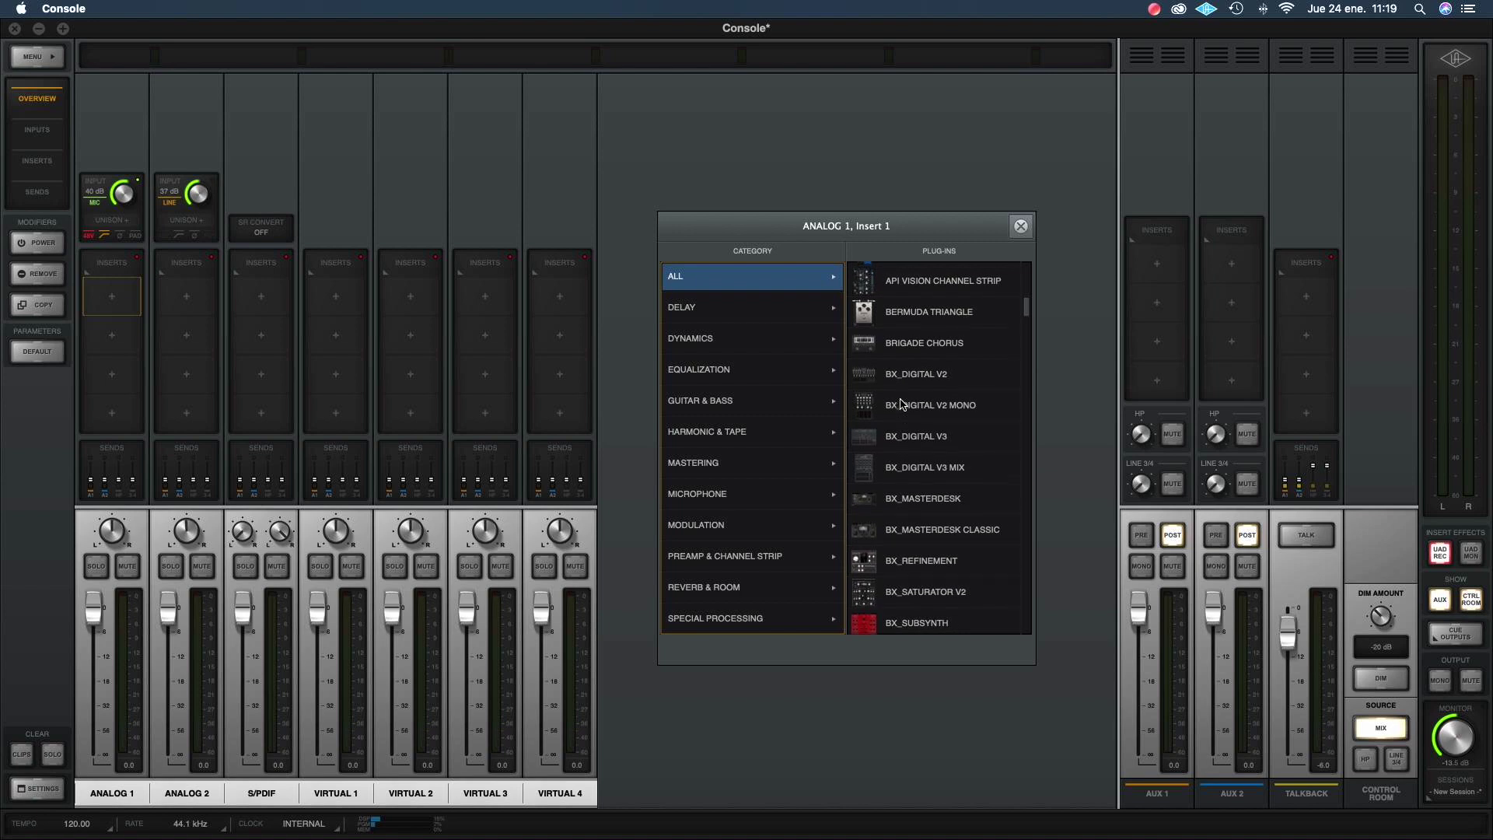
pyautogui.scroll(-3, 900, 403)
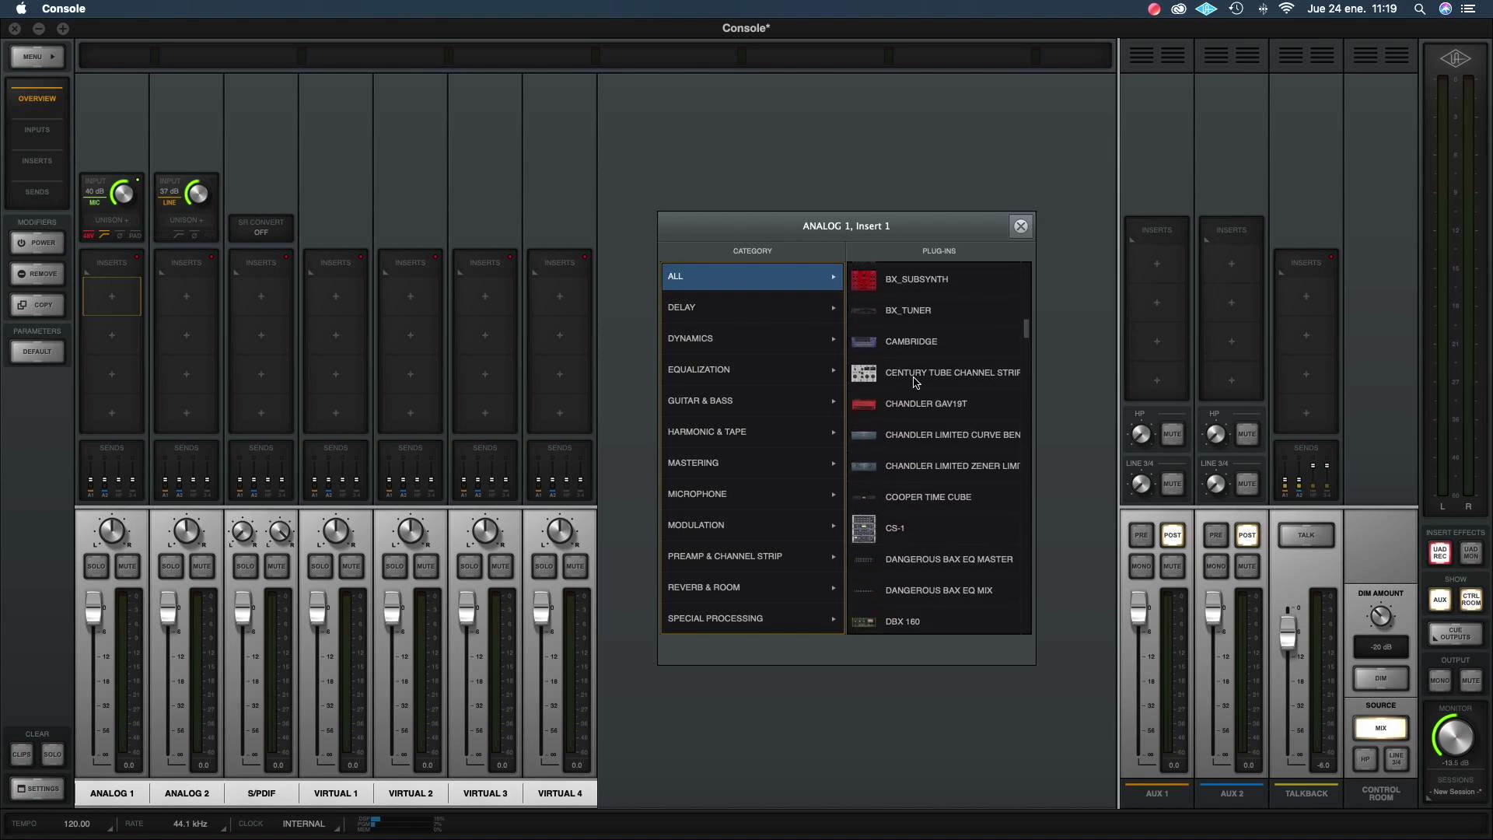
pyautogui.click(915, 382)
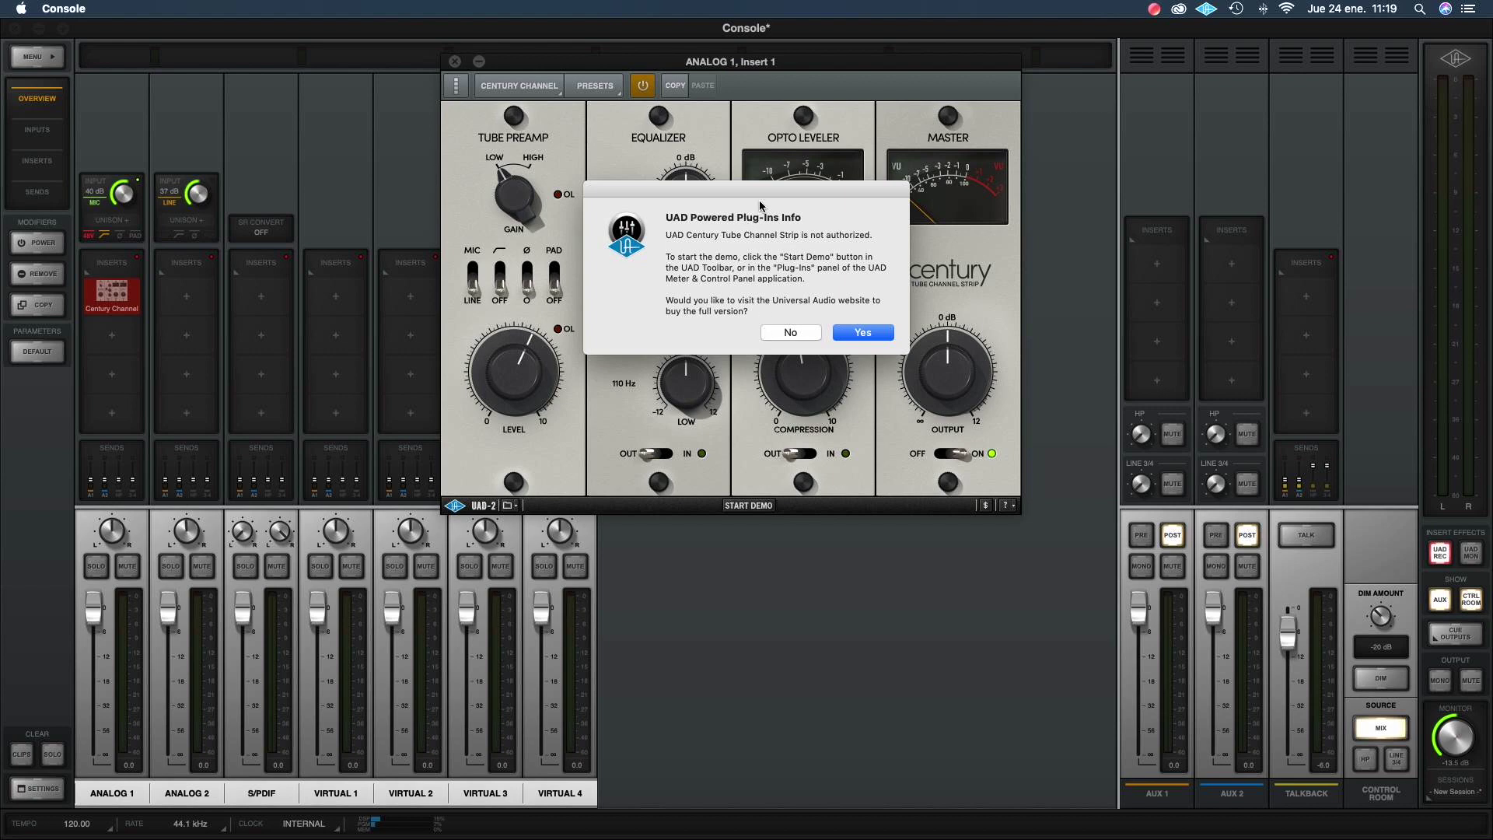
pyautogui.moveTo(757, 201); pyautogui.dragTo(797, 241)
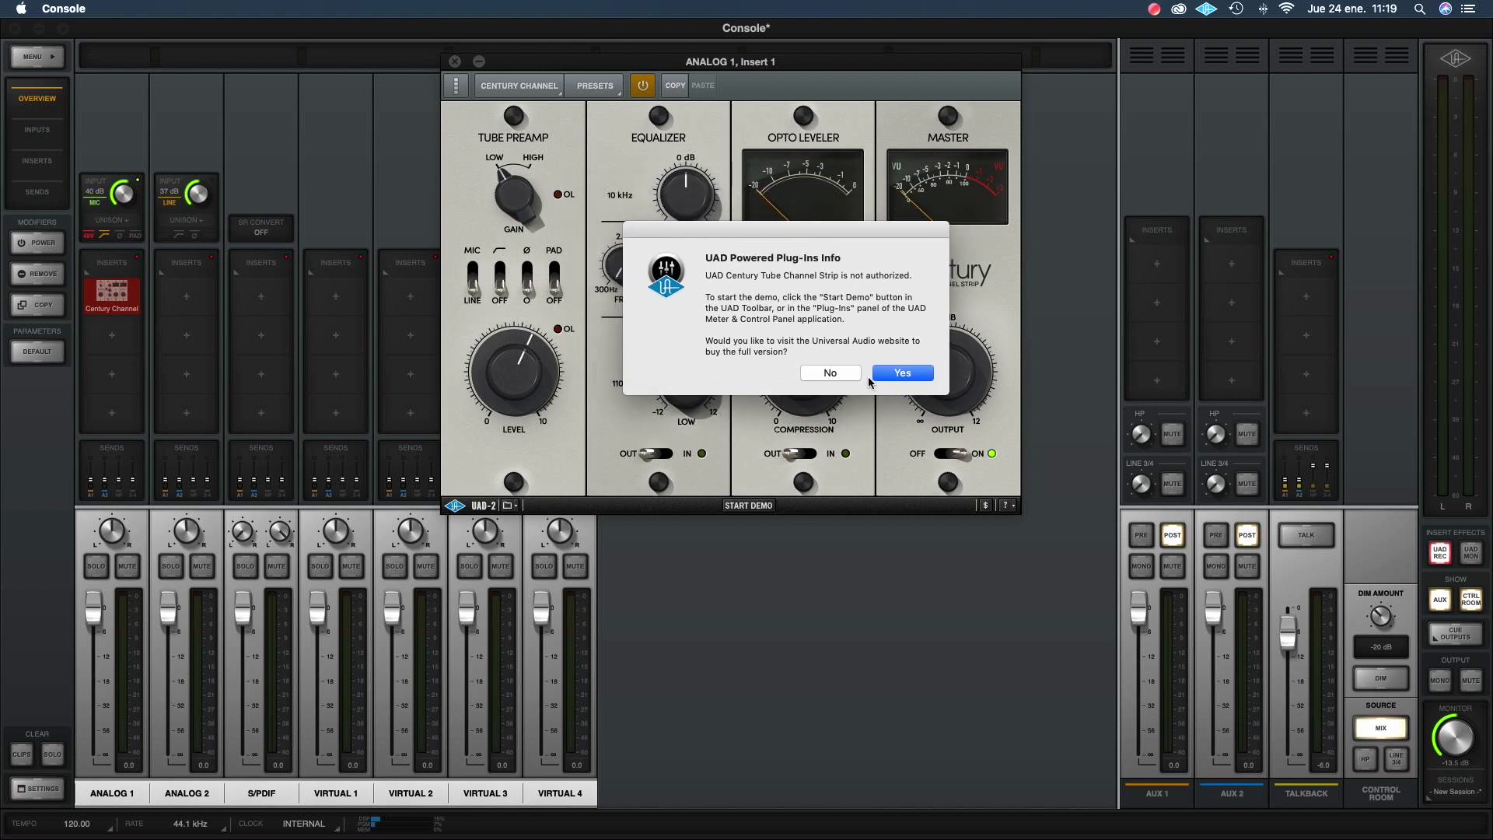
pyautogui.click(829, 373)
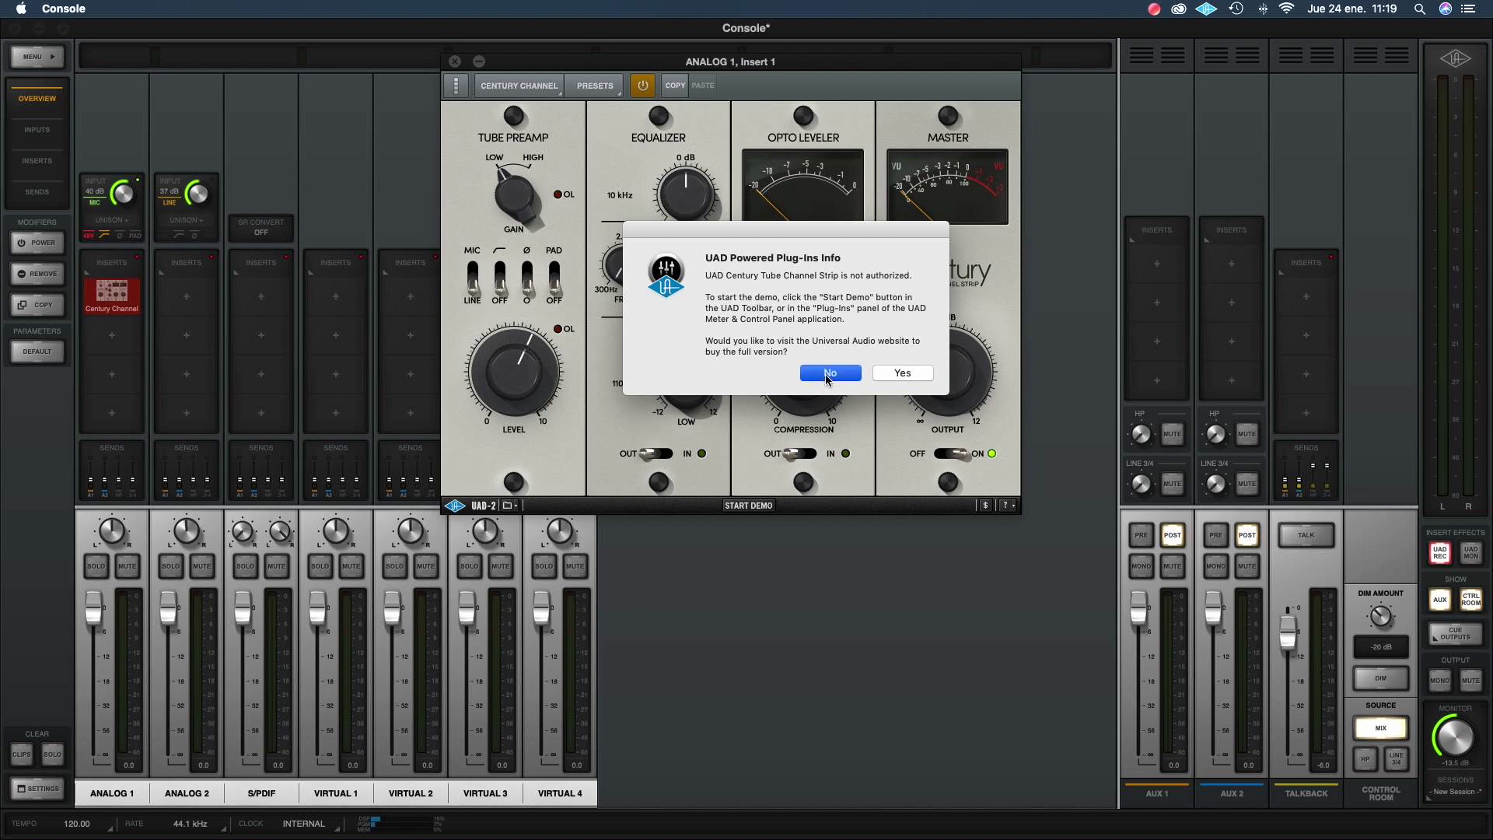
pyautogui.click(455, 62)
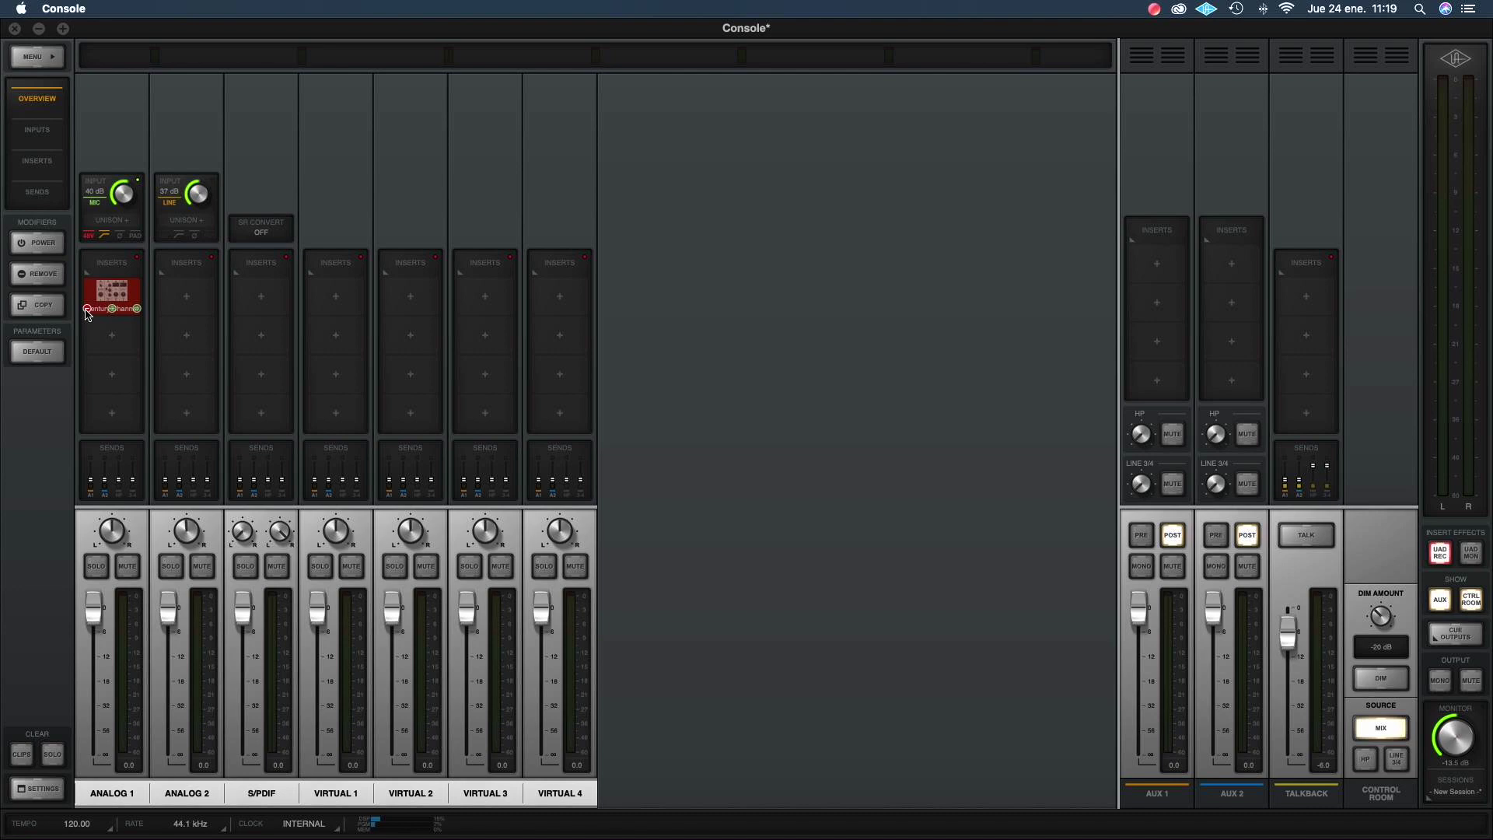
# Remove Century Tube Channel Strip from ANALOG 1, load Teletronix LA-2 in its first insert and decline the website visit.
pyautogui.keyDown('alt'); pyautogui.click(109, 299); pyautogui.keyUp('alt')
pyautogui.click(110, 299)
pyautogui.scroll(-20, 412, 570)
pyautogui.scroll(3, 412, 570)
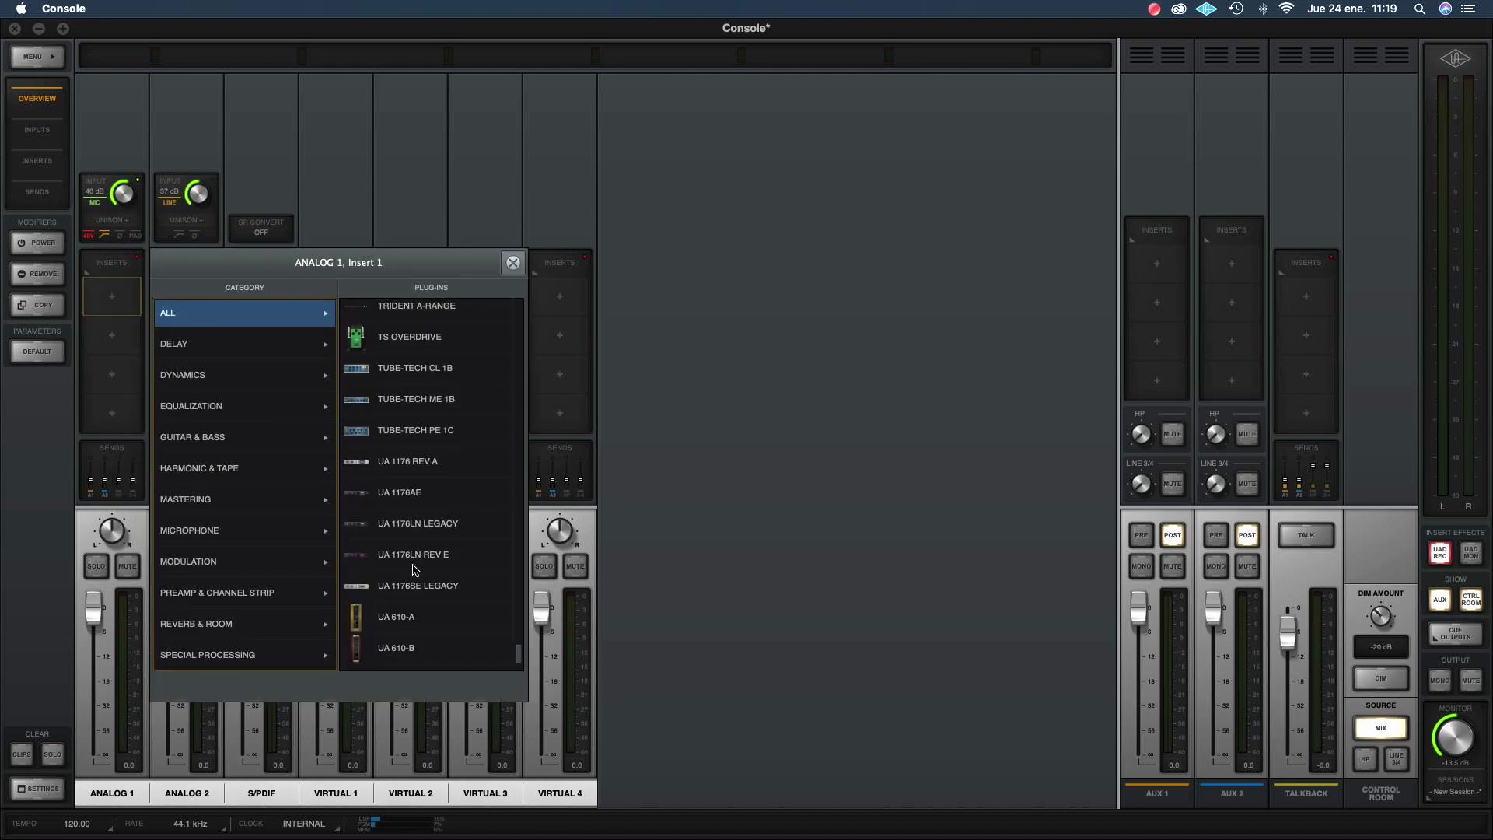
pyautogui.scroll(-3, 414, 570)
pyautogui.scroll(15, 402, 570)
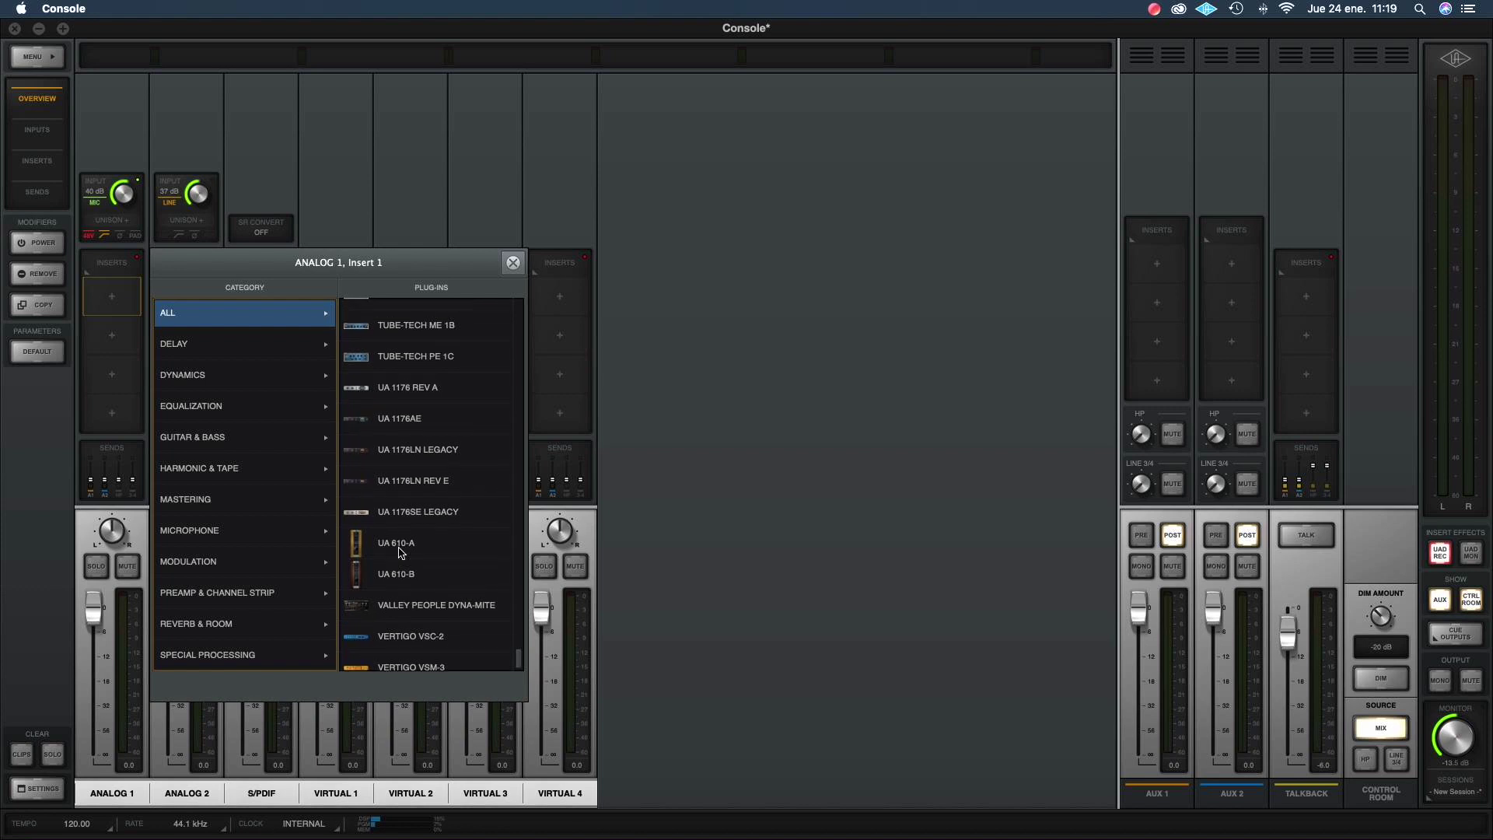
pyautogui.click(410, 504)
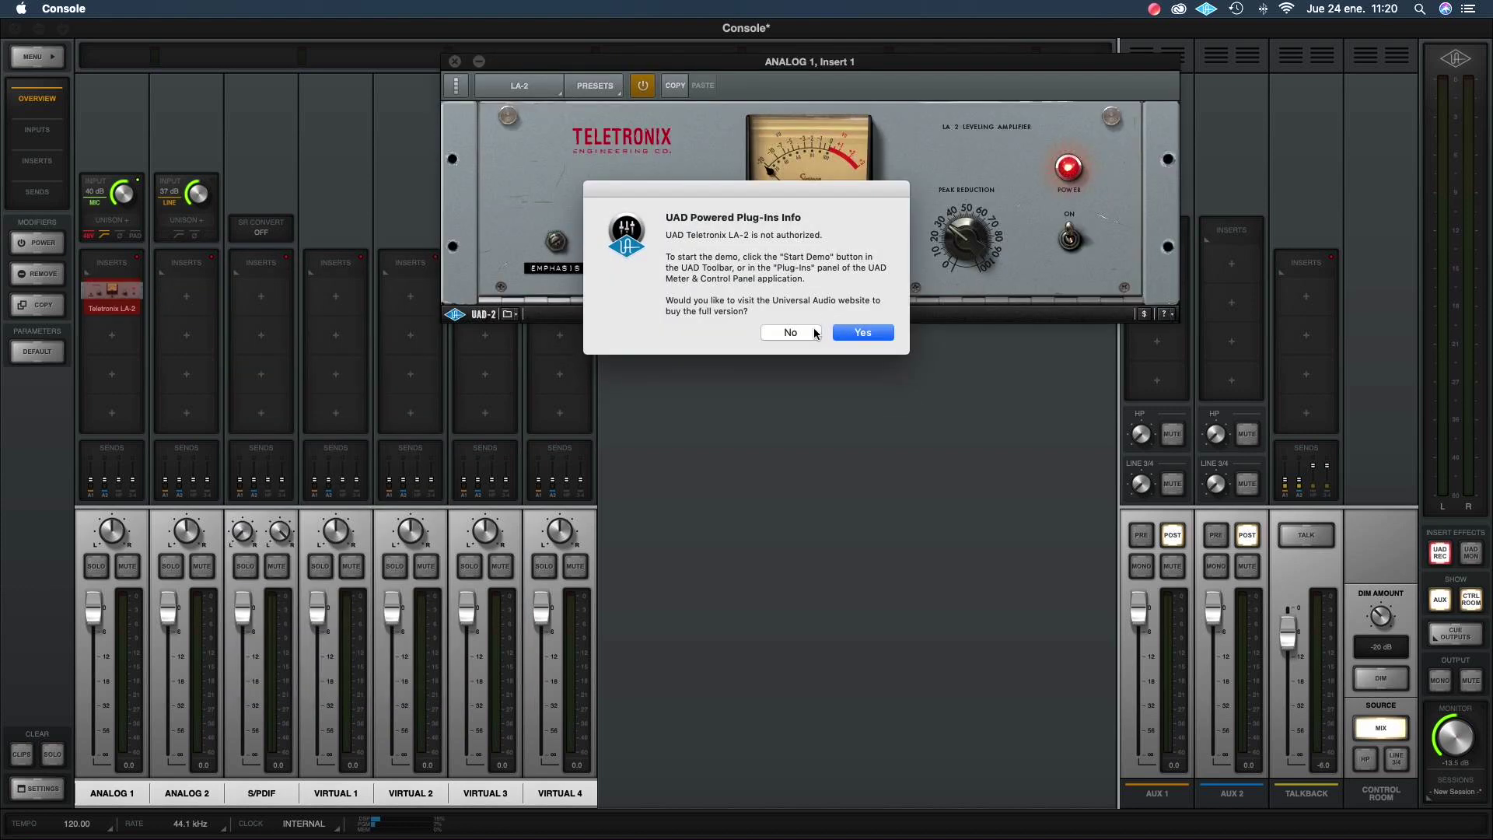
pyautogui.click(790, 333)
# Replace the first insert of ANALOG 1 with Teletronix LA-2A Legacy and move its window clear of that channel.
pyautogui.click(115, 308)
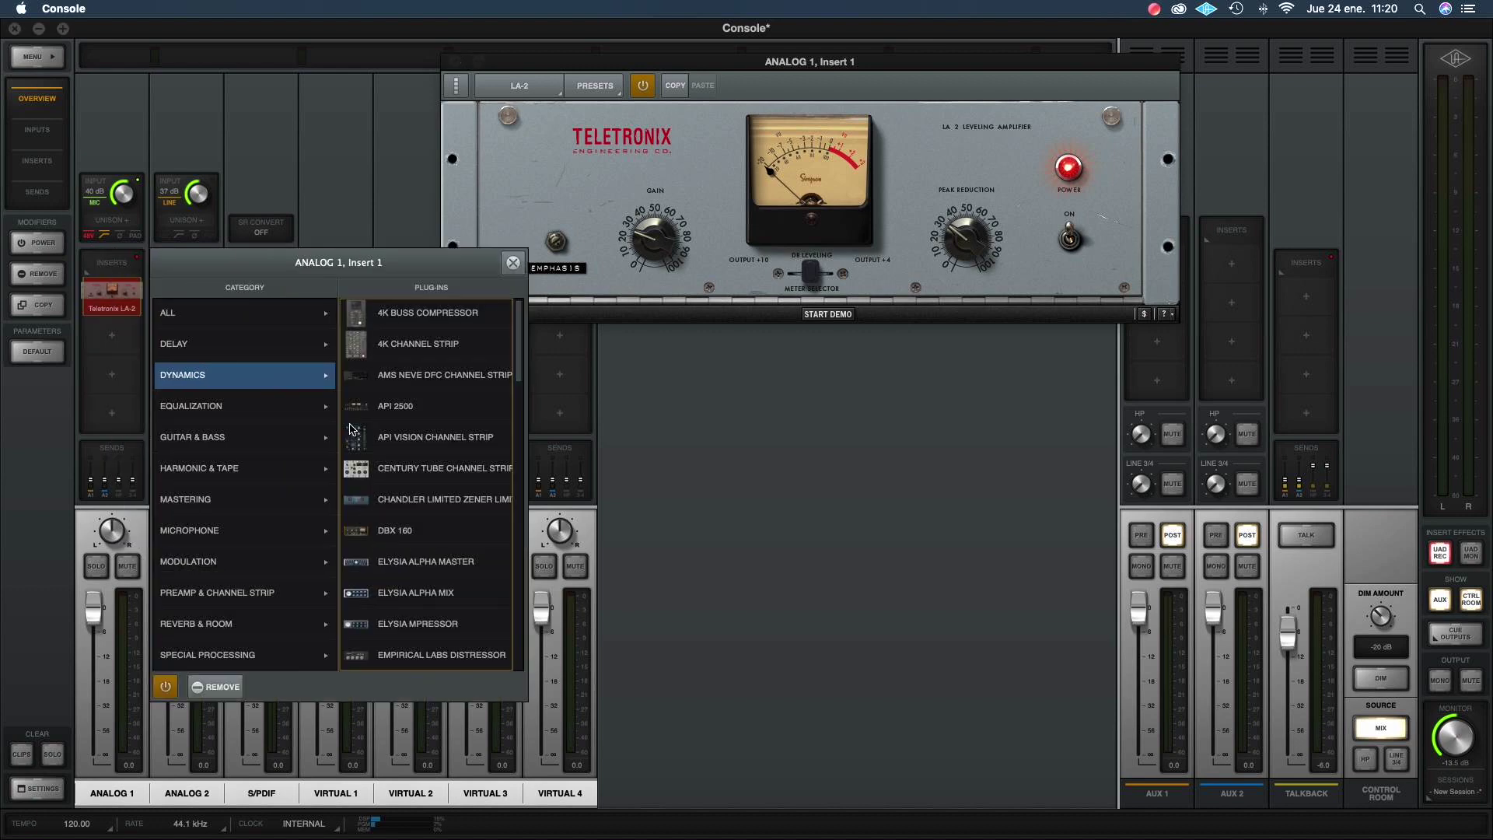
pyautogui.click(243, 317)
pyautogui.scroll(1, 410, 472)
pyautogui.click(410, 416)
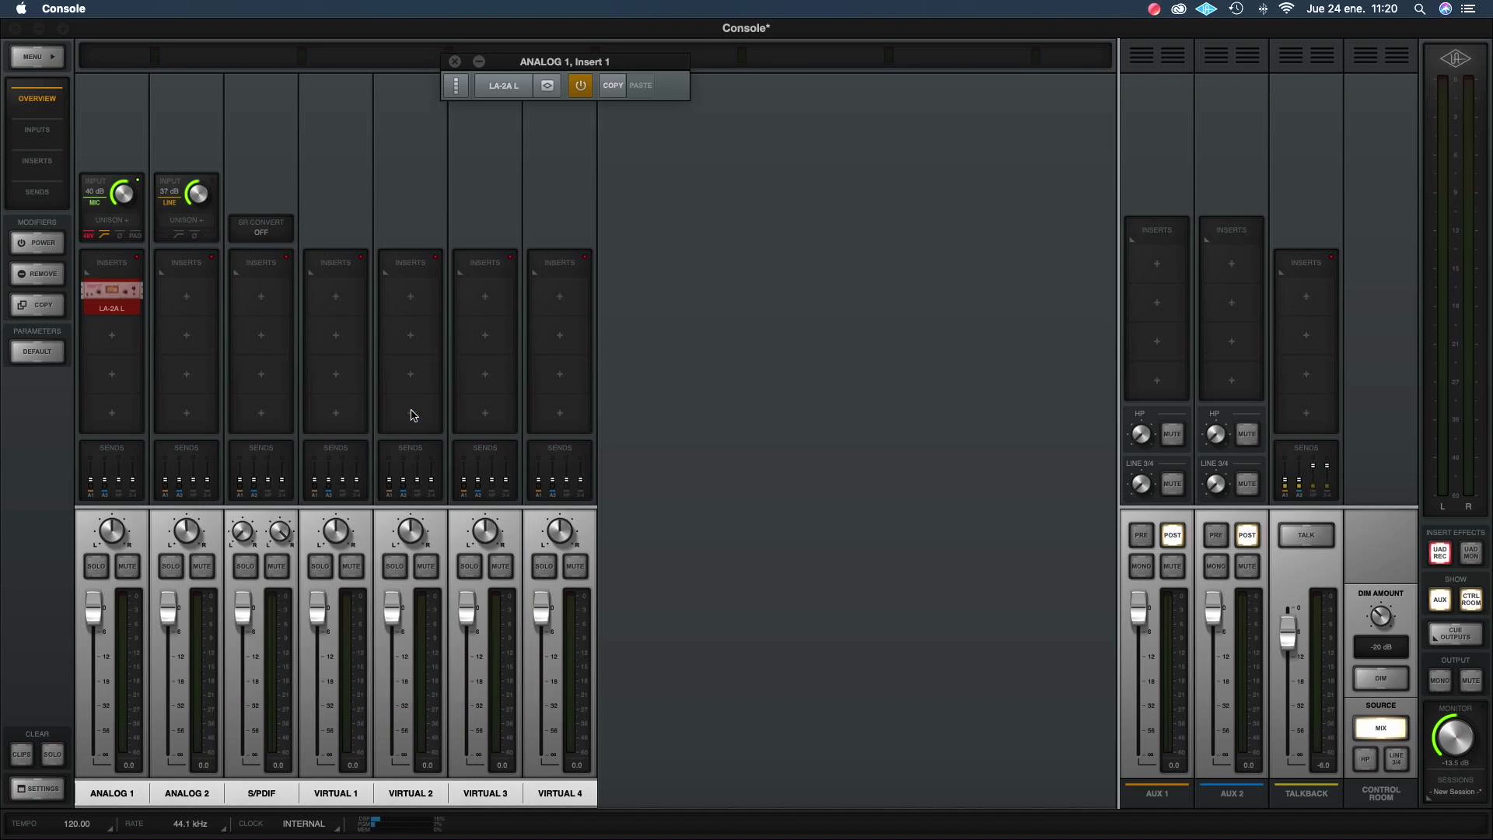
pyautogui.moveTo(805, 77); pyautogui.dragTo(956, 264)
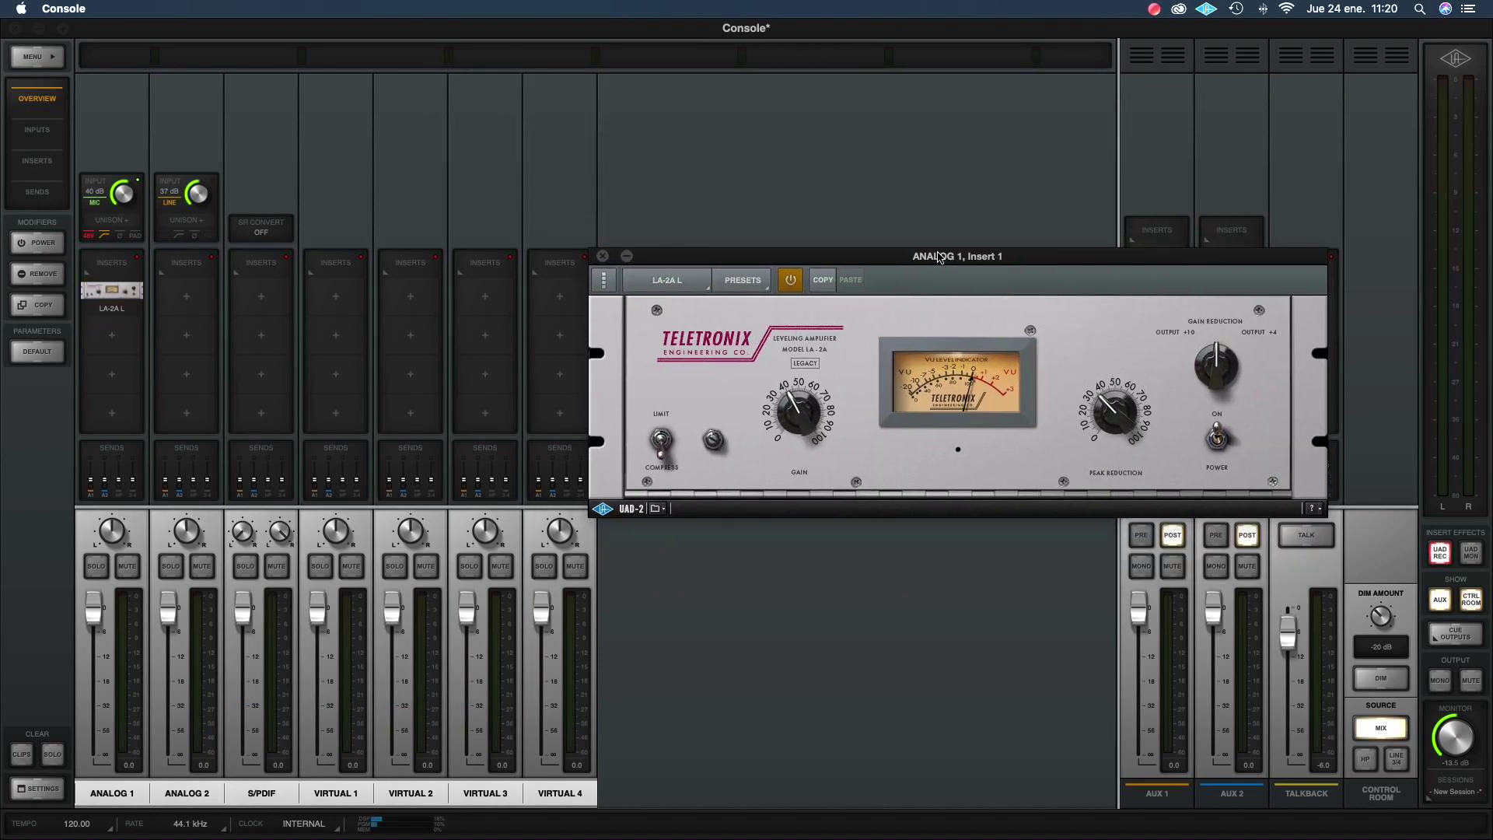
pyautogui.moveTo(941, 263); pyautogui.dragTo(964, 213)
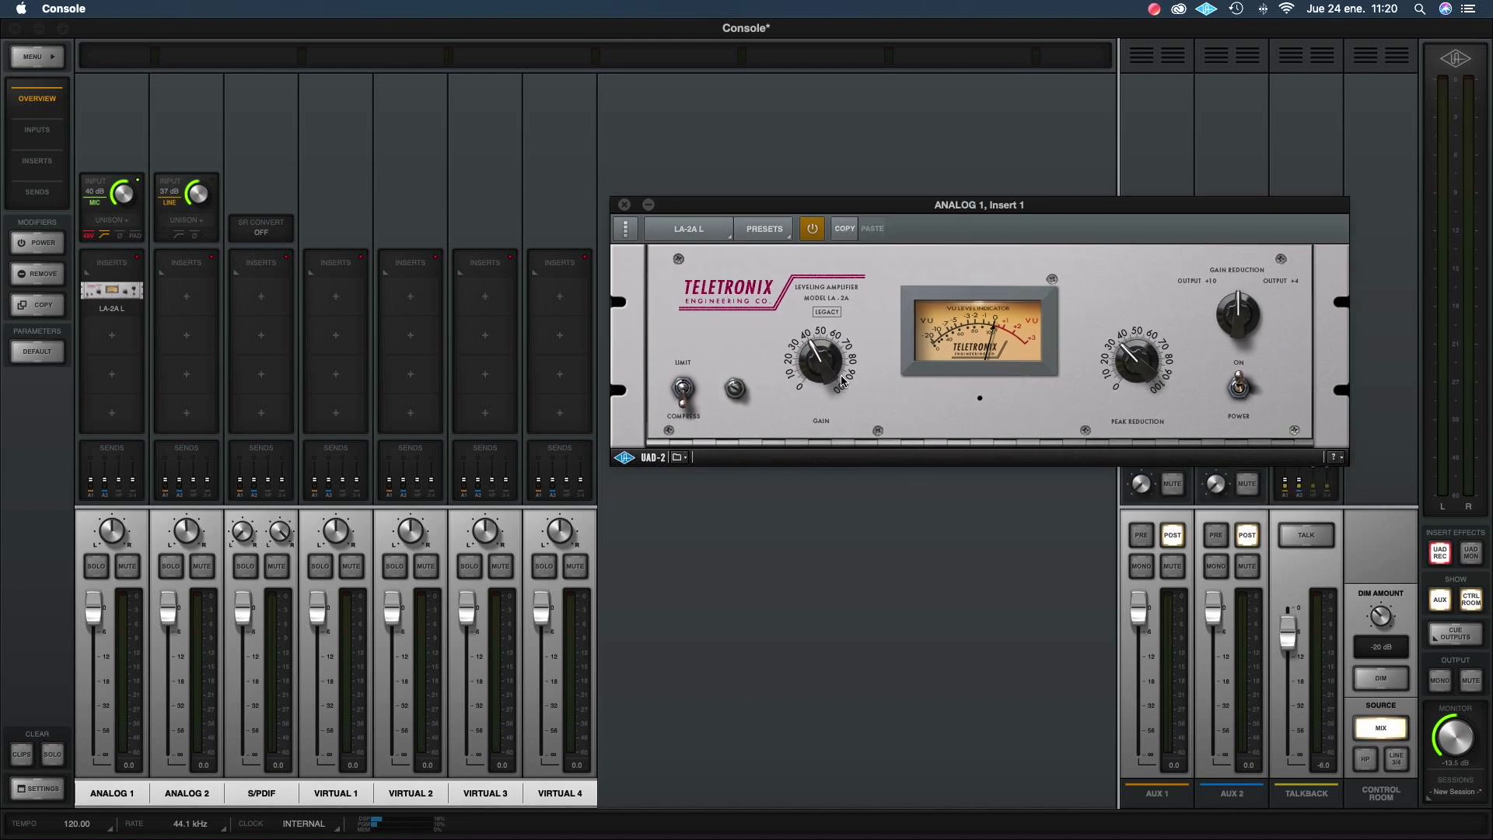
pyautogui.moveTo(933, 216); pyautogui.dragTo(749, 137)
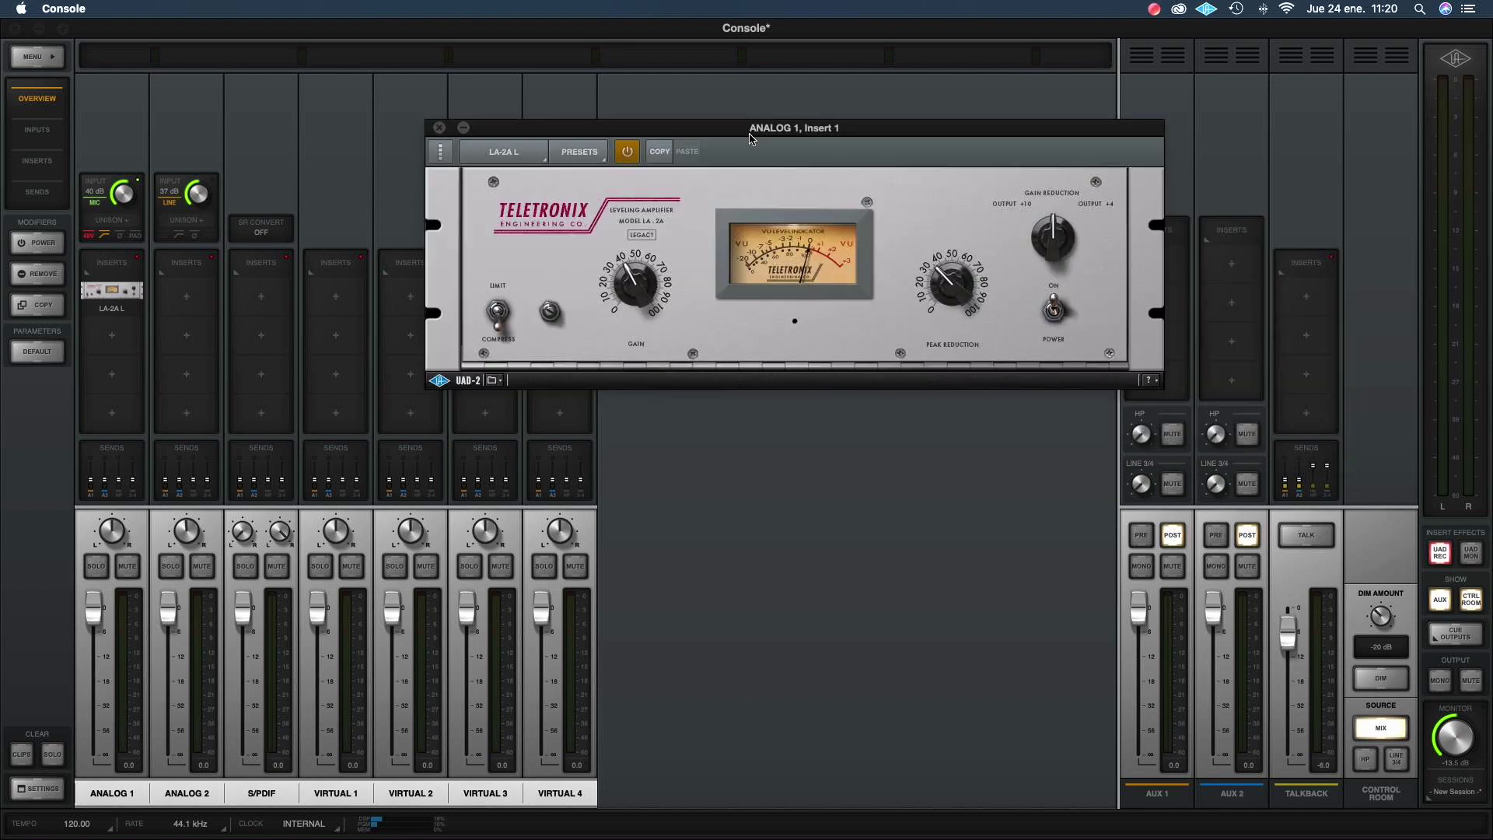
# Load the Raw plug-in in the second insert of ANALOG 1.
pyautogui.click(109, 343)
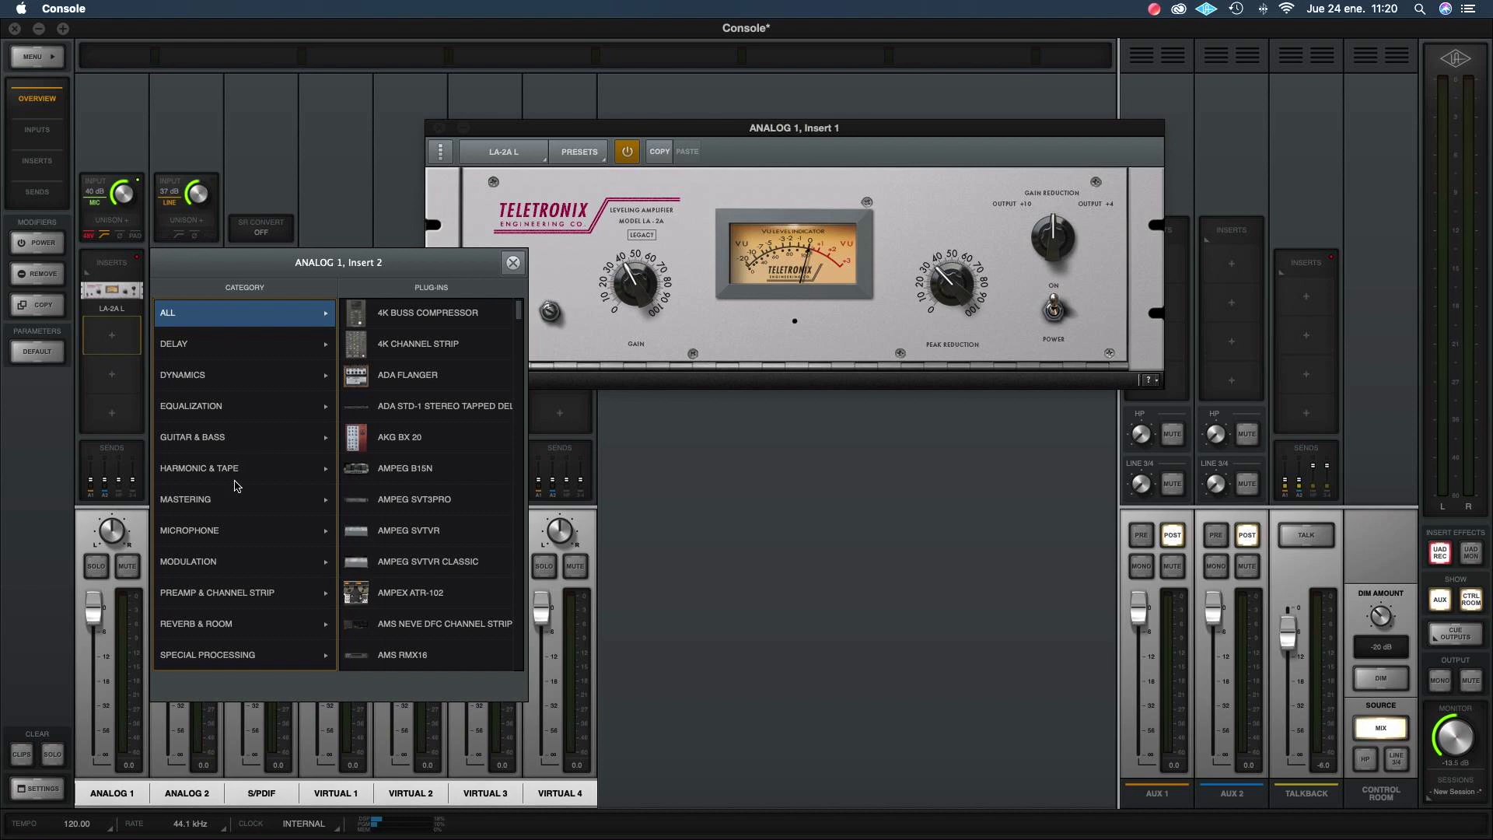
pyautogui.scroll(-20, 462, 549)
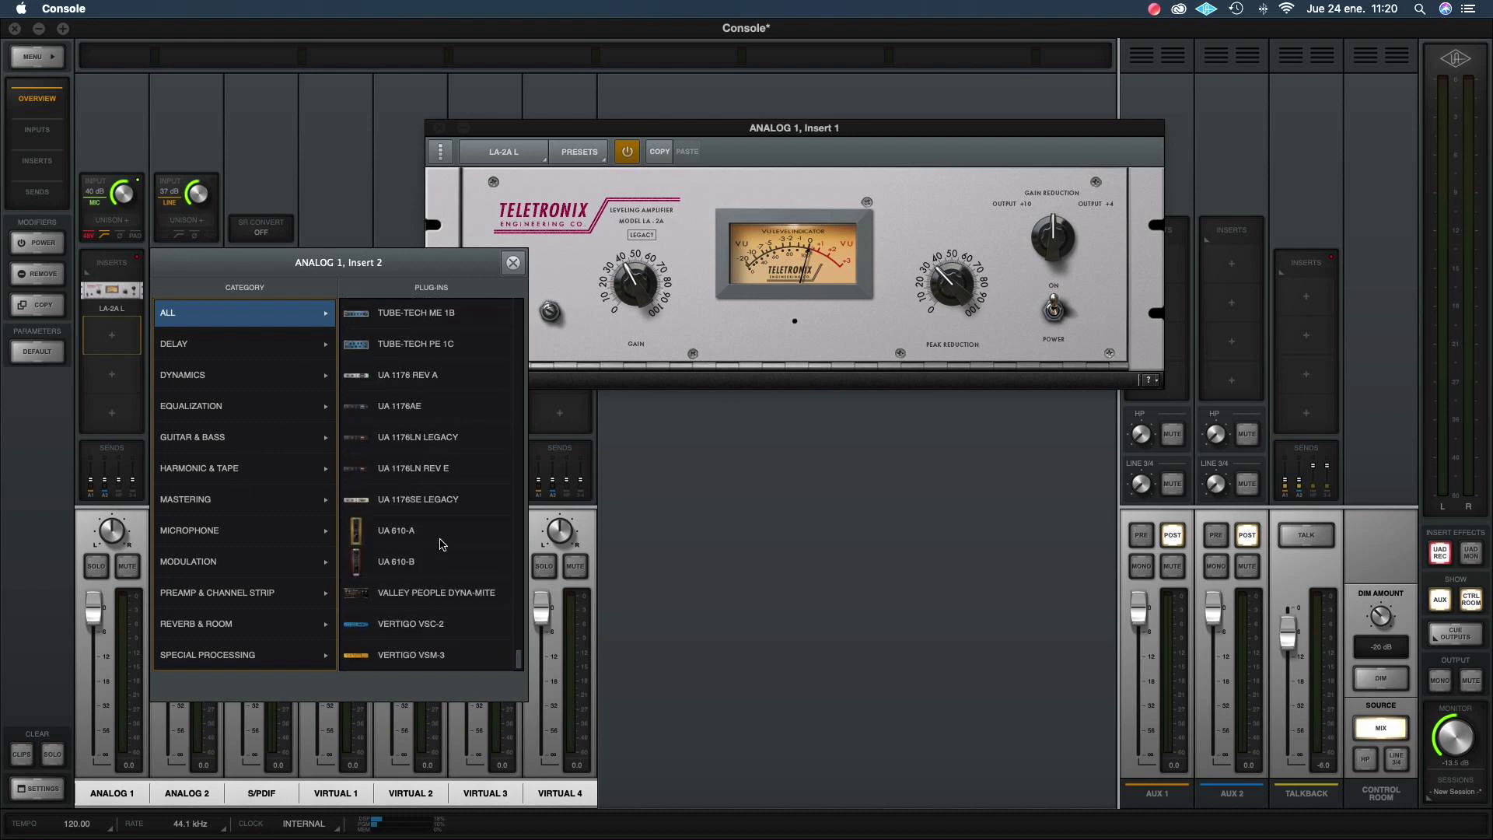
pyautogui.scroll(5, 393, 549)
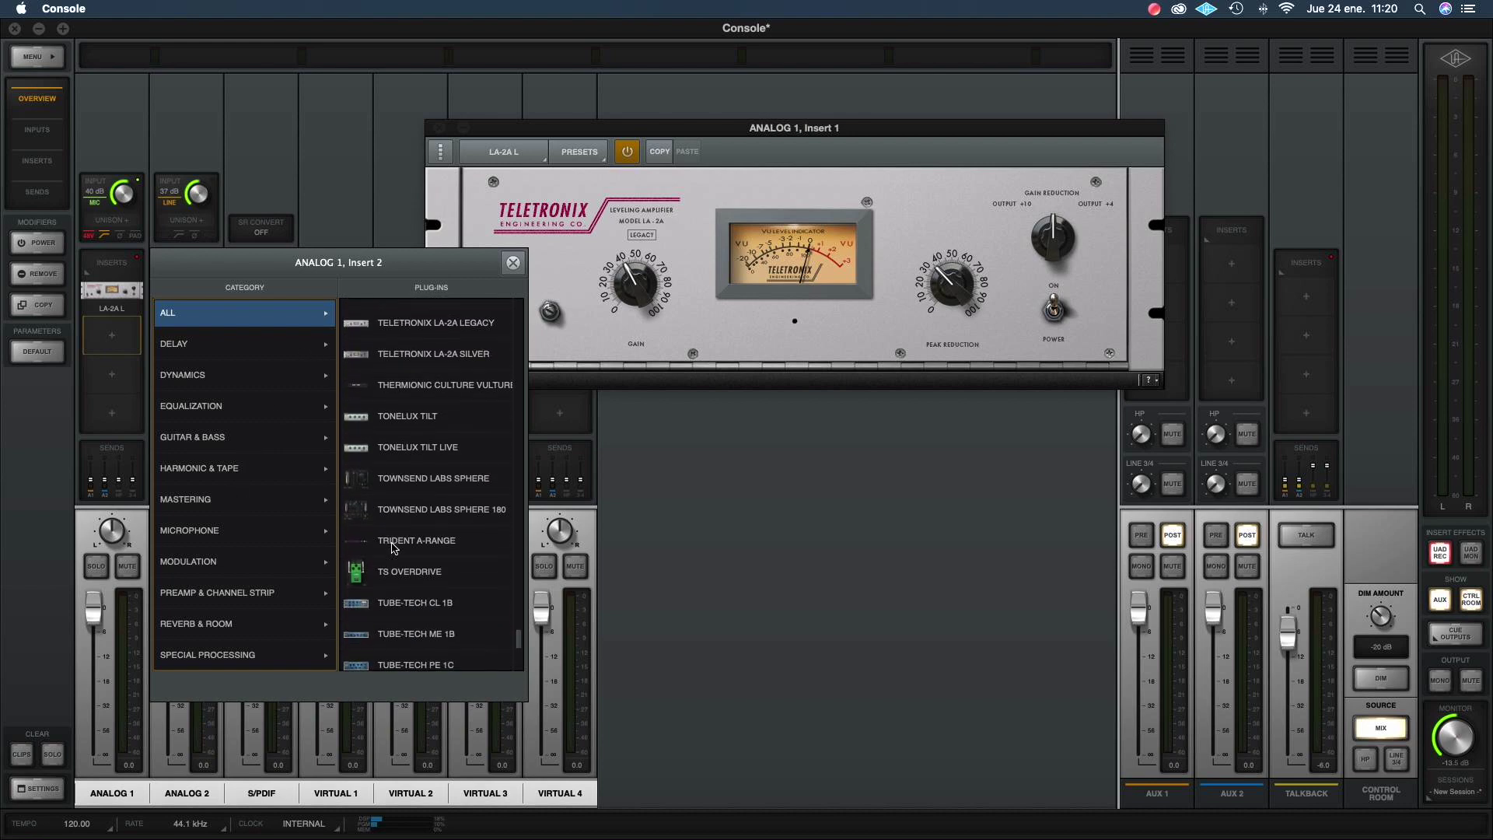
pyautogui.scroll(10, 393, 548)
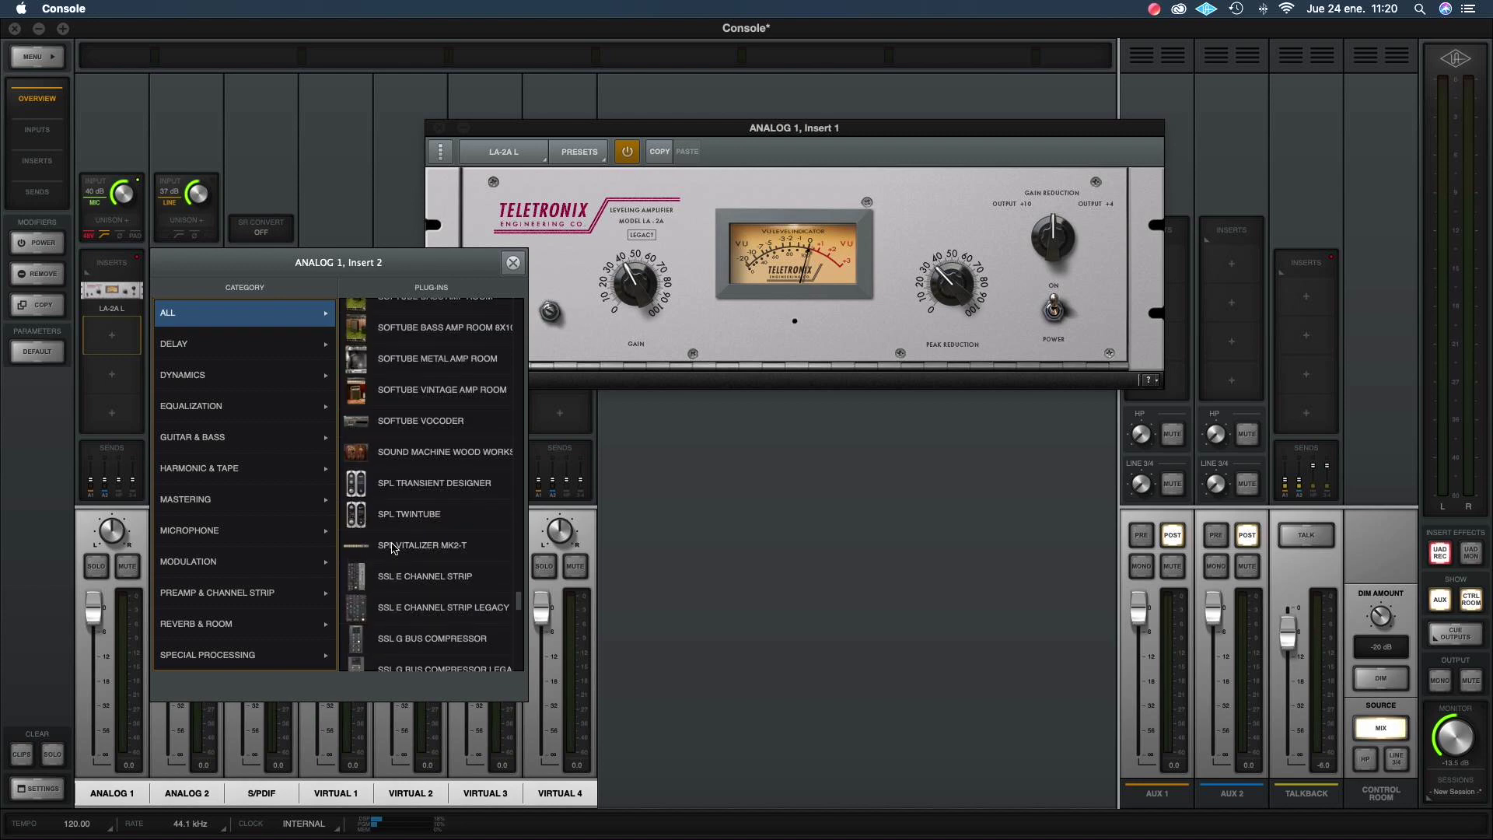
pyautogui.scroll(4, 393, 548)
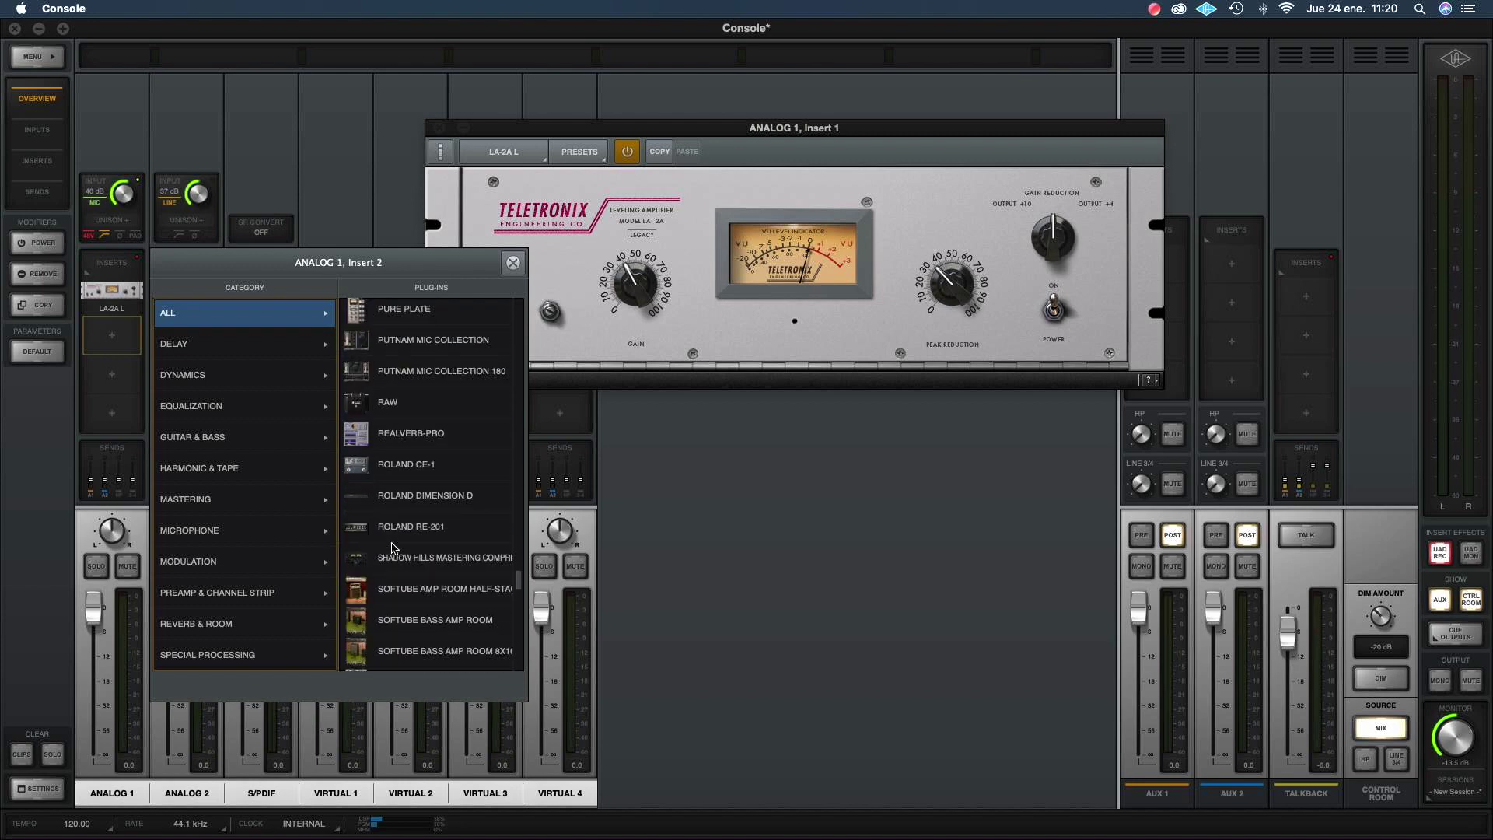
pyautogui.click(412, 398)
# Arrange the Raw and LA-2A Legacy plug-in windows side by side without covering the ANALOG 1 channel.
pyautogui.click(649, 130)
pyautogui.click(682, 502)
pyautogui.moveTo(683, 130); pyautogui.dragTo(794, 367)
pyautogui.click(793, 367)
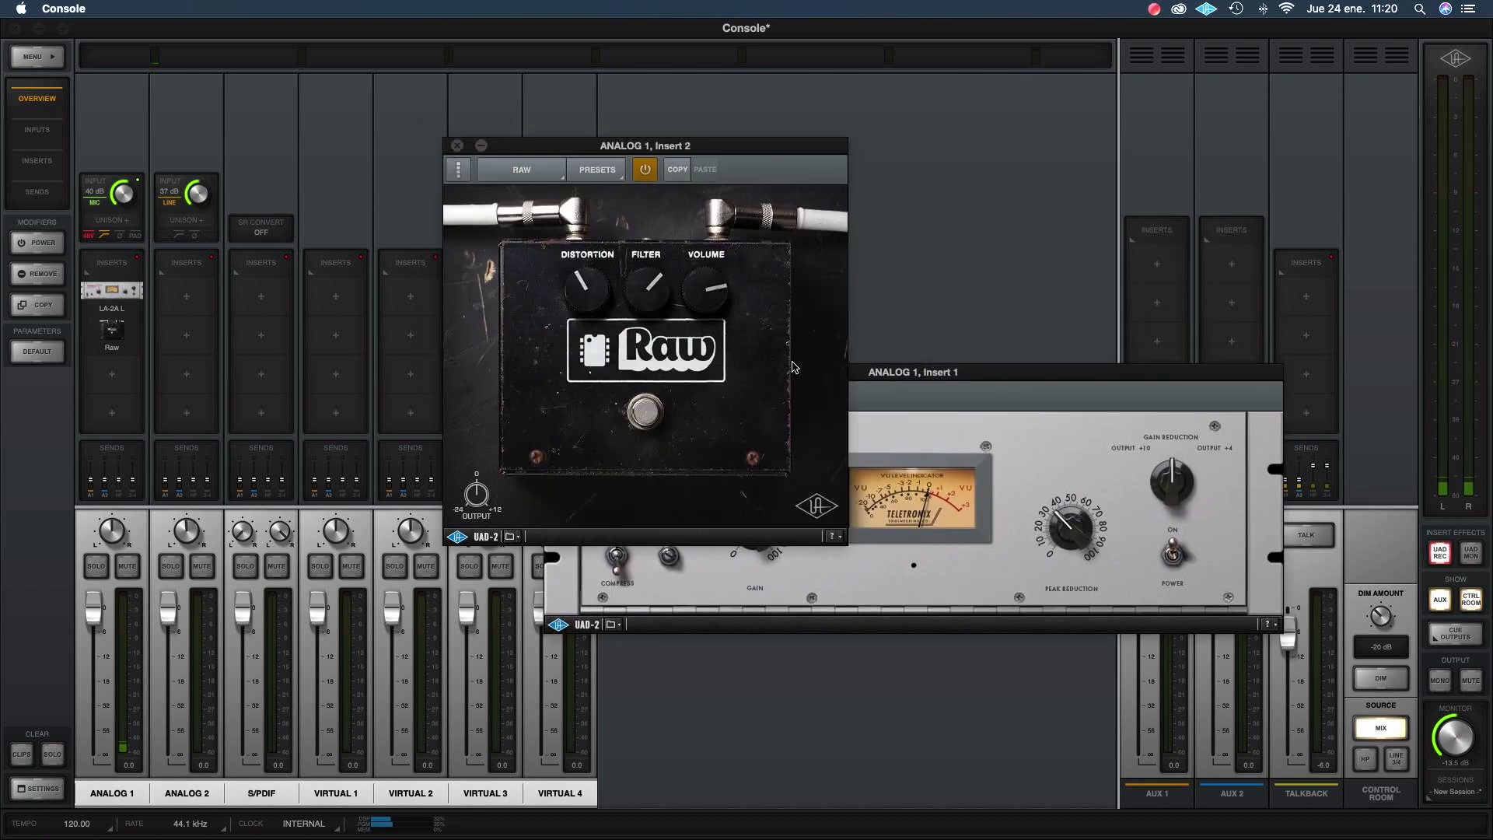
pyautogui.moveTo(755, 149); pyautogui.dragTo(495, 157)
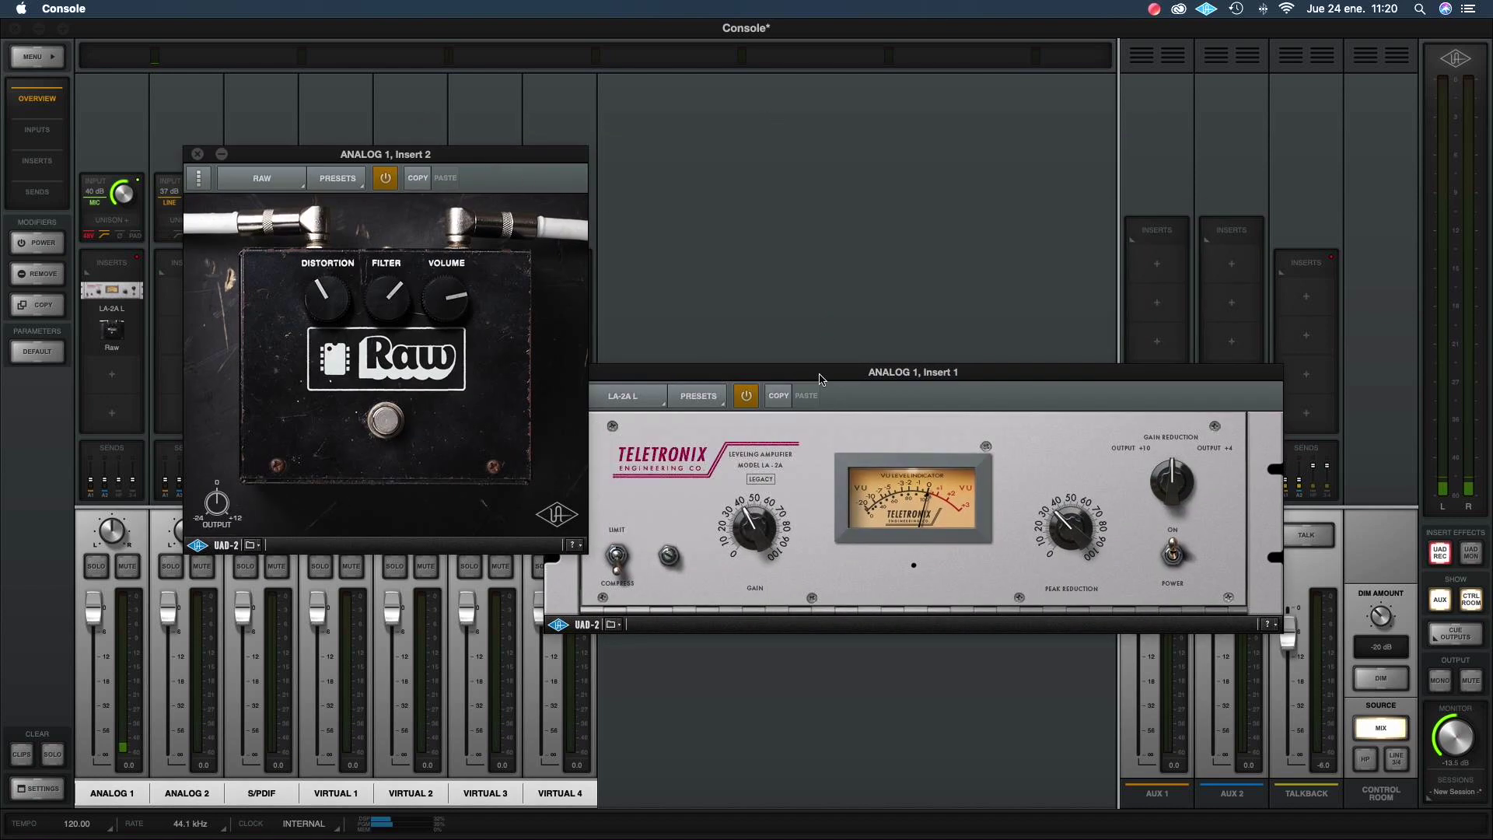
pyautogui.moveTo(820, 378); pyautogui.dragTo(1000, 107)
pyautogui.moveTo(461, 167); pyautogui.dragTo(596, 61)
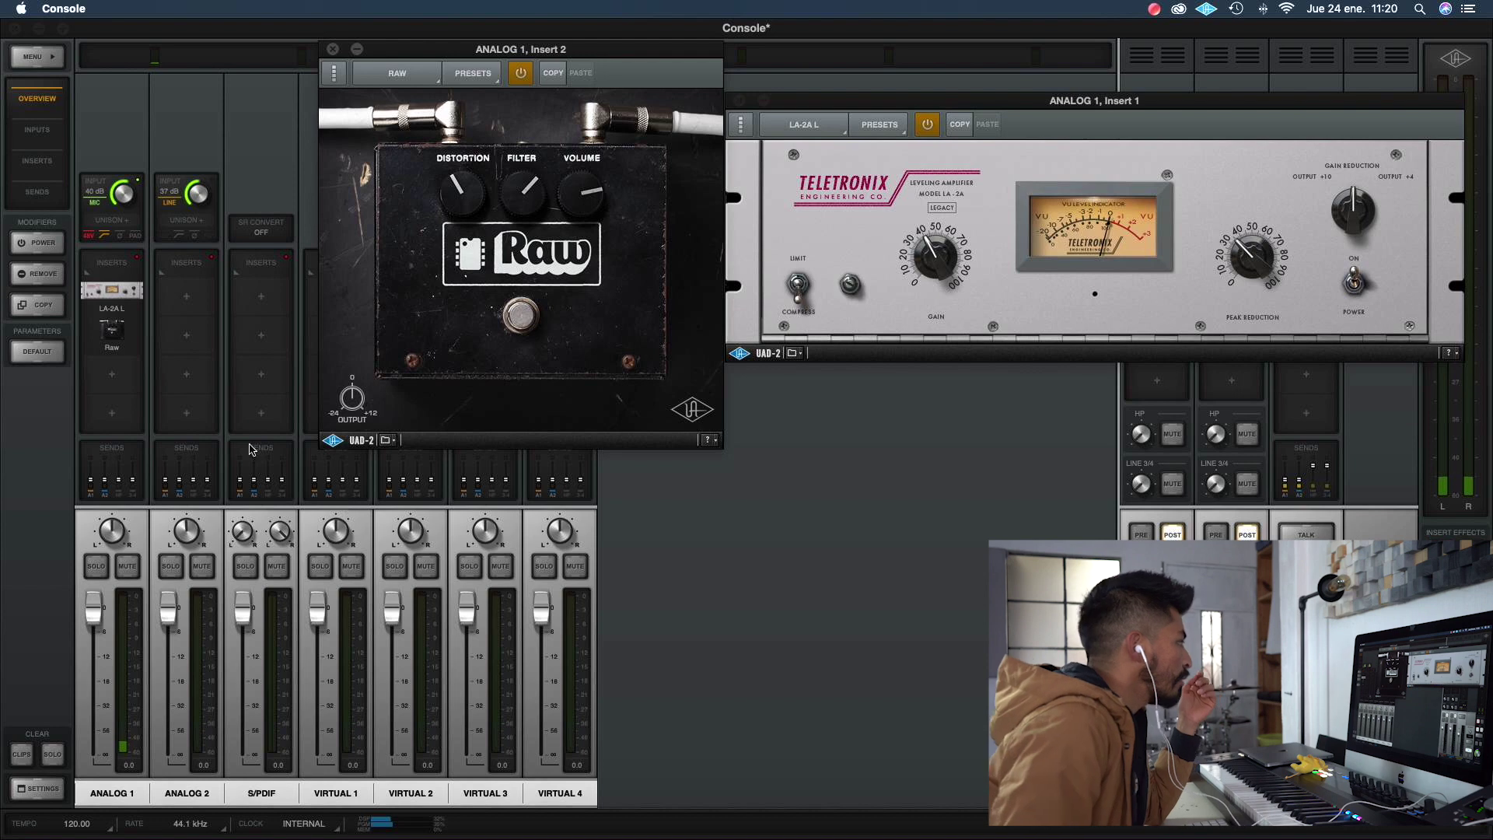
# Load Pultec EQP-1A Legacy in the third insert of ANALOG 1.
pyautogui.click(122, 384)
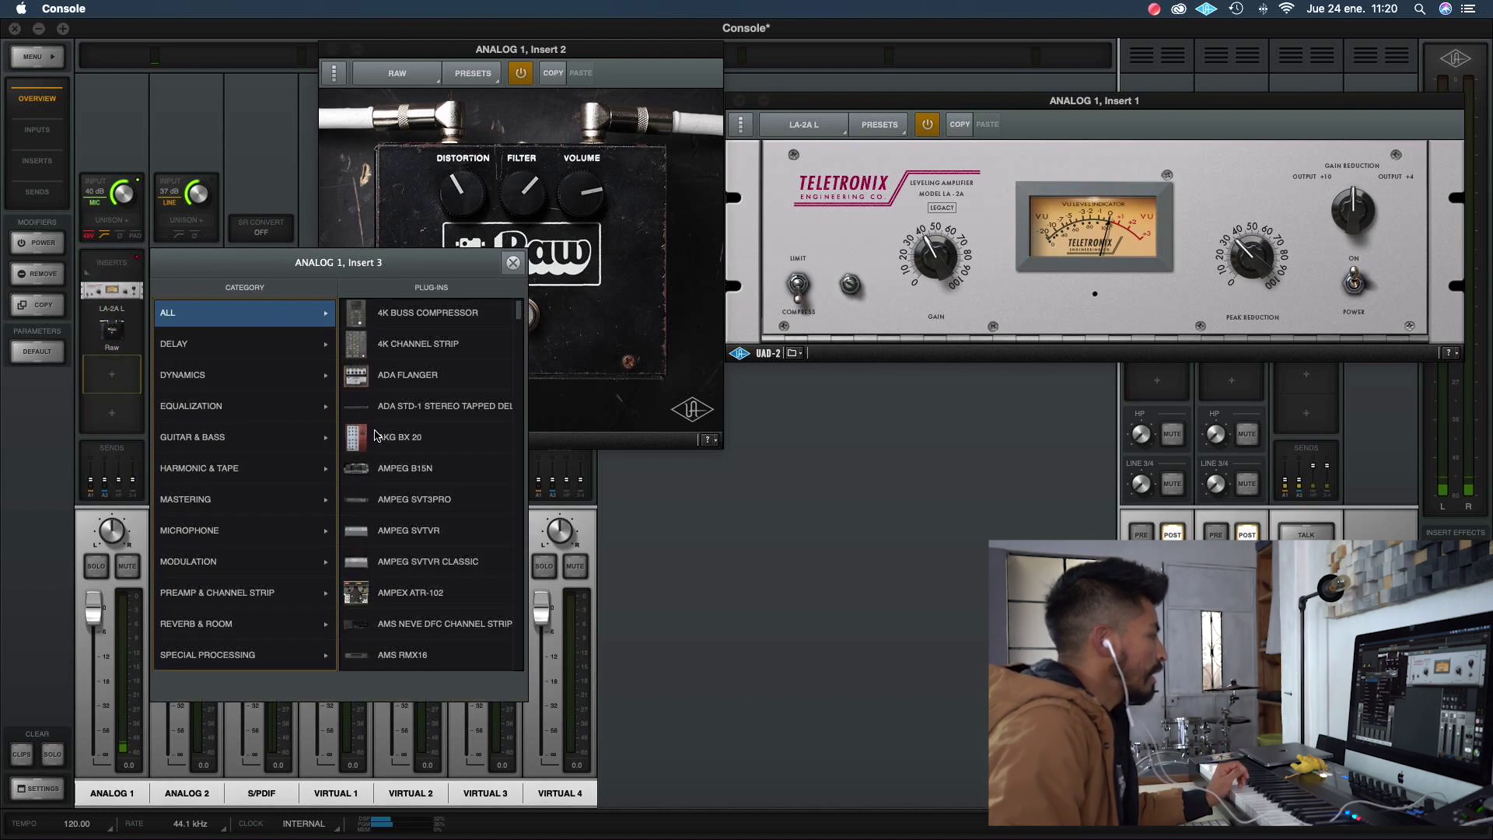
pyautogui.scroll(-20, 416, 476)
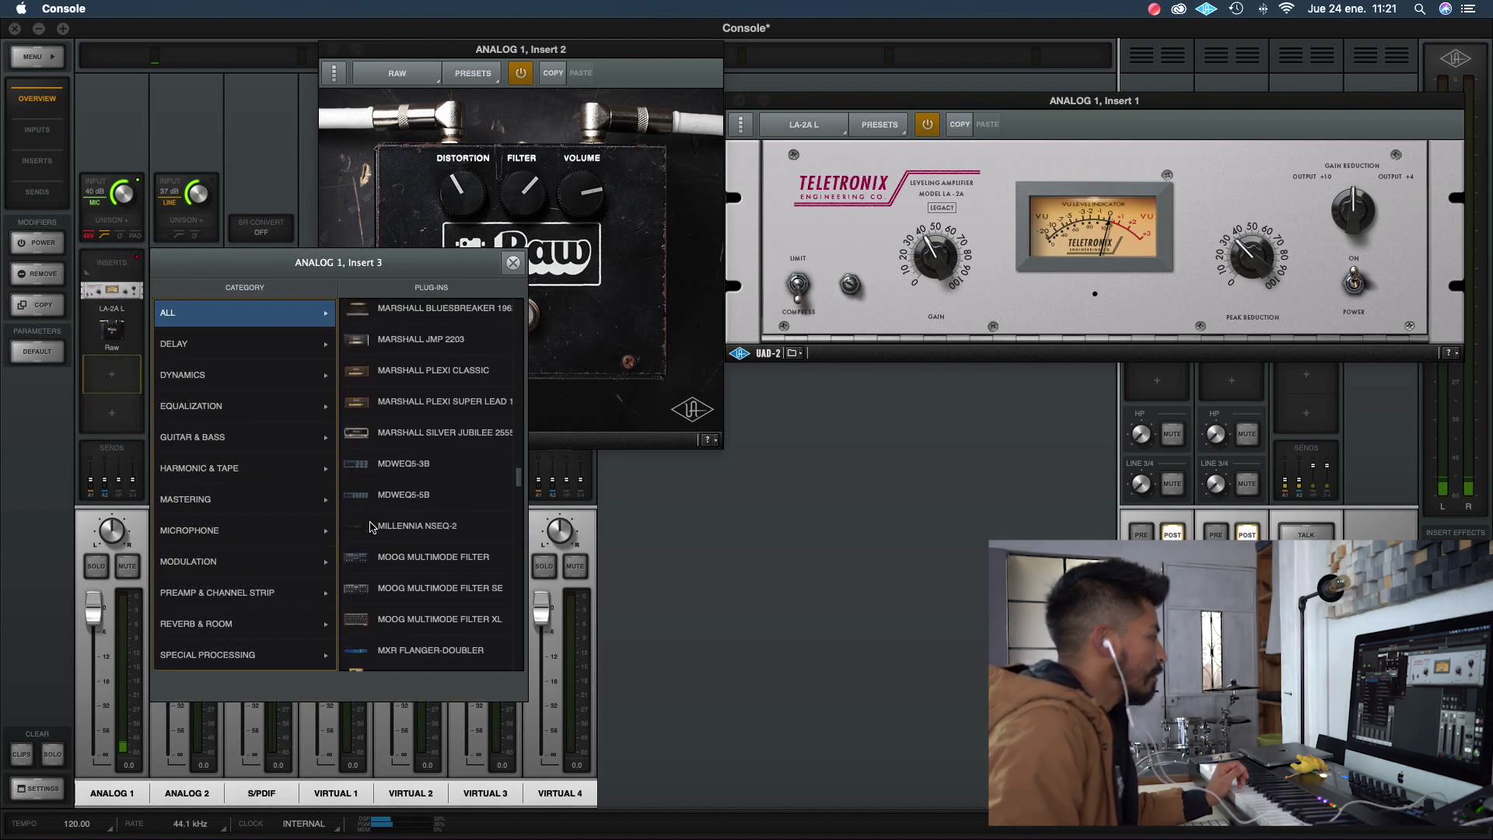
pyautogui.scroll(15, 372, 528)
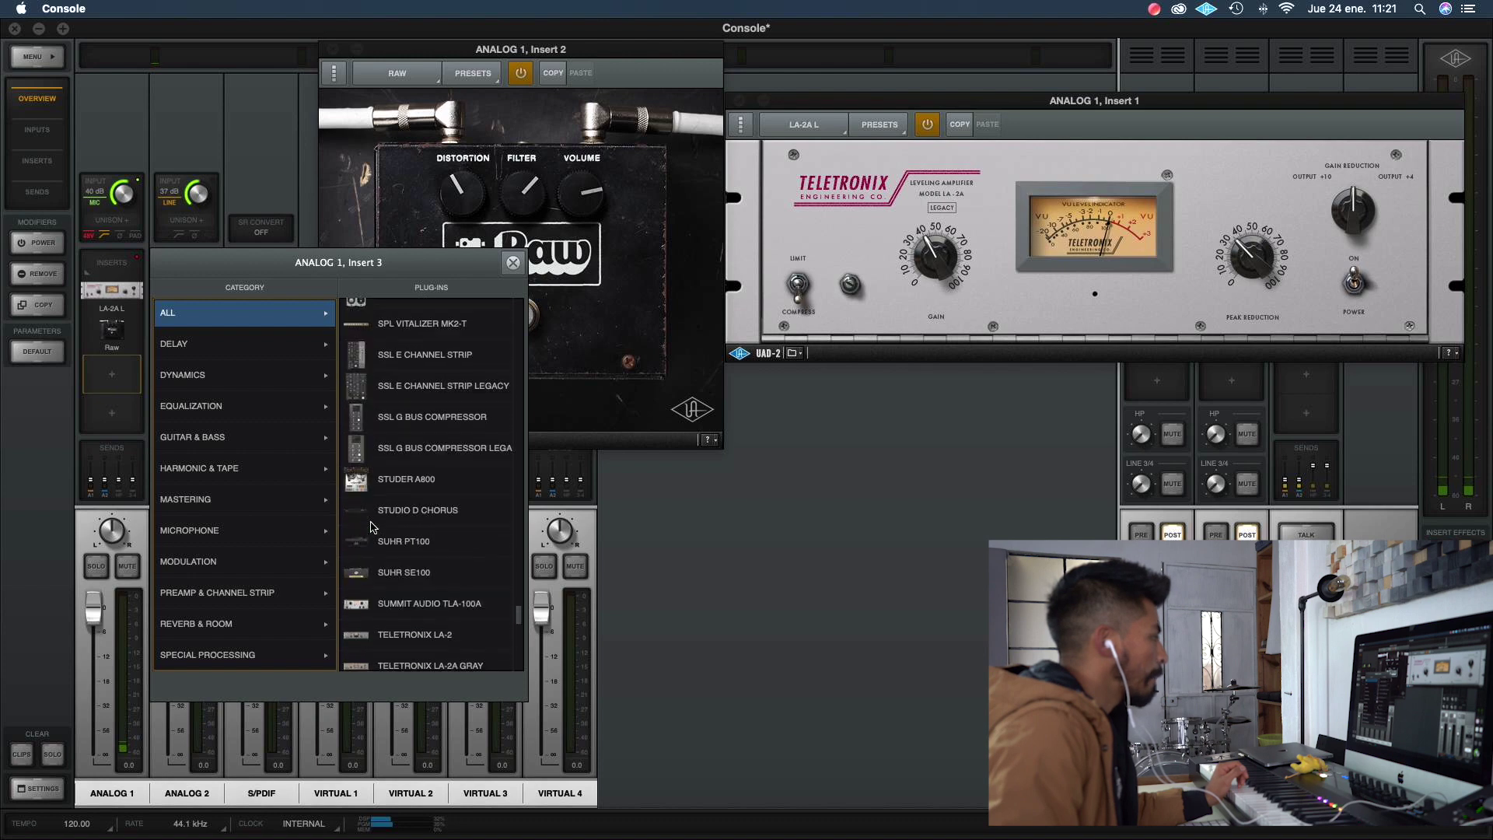
pyautogui.scroll(10, 372, 527)
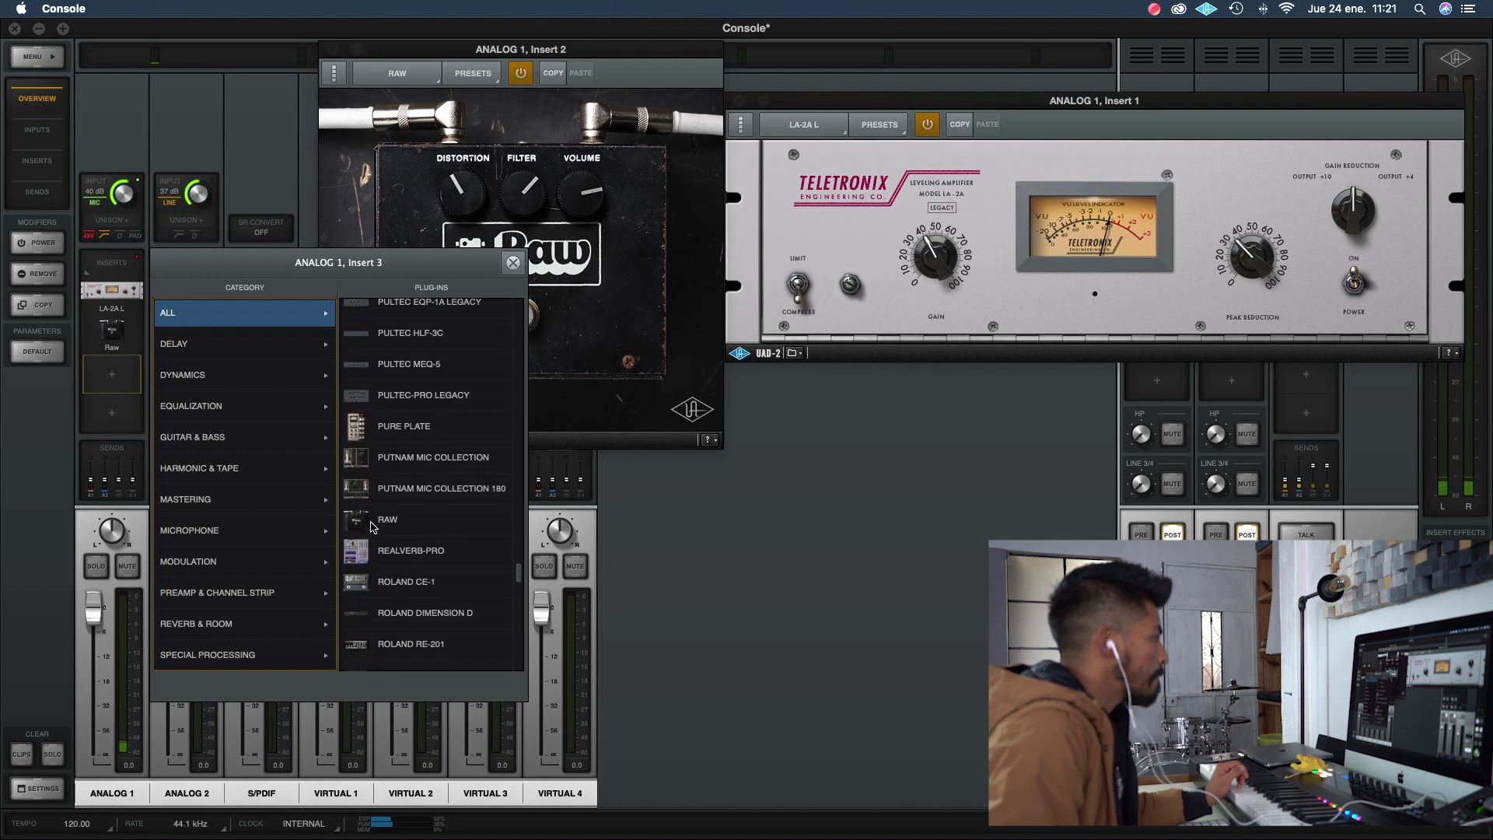
pyautogui.scroll(1, 371, 527)
pyautogui.scroll(2, 406, 455)
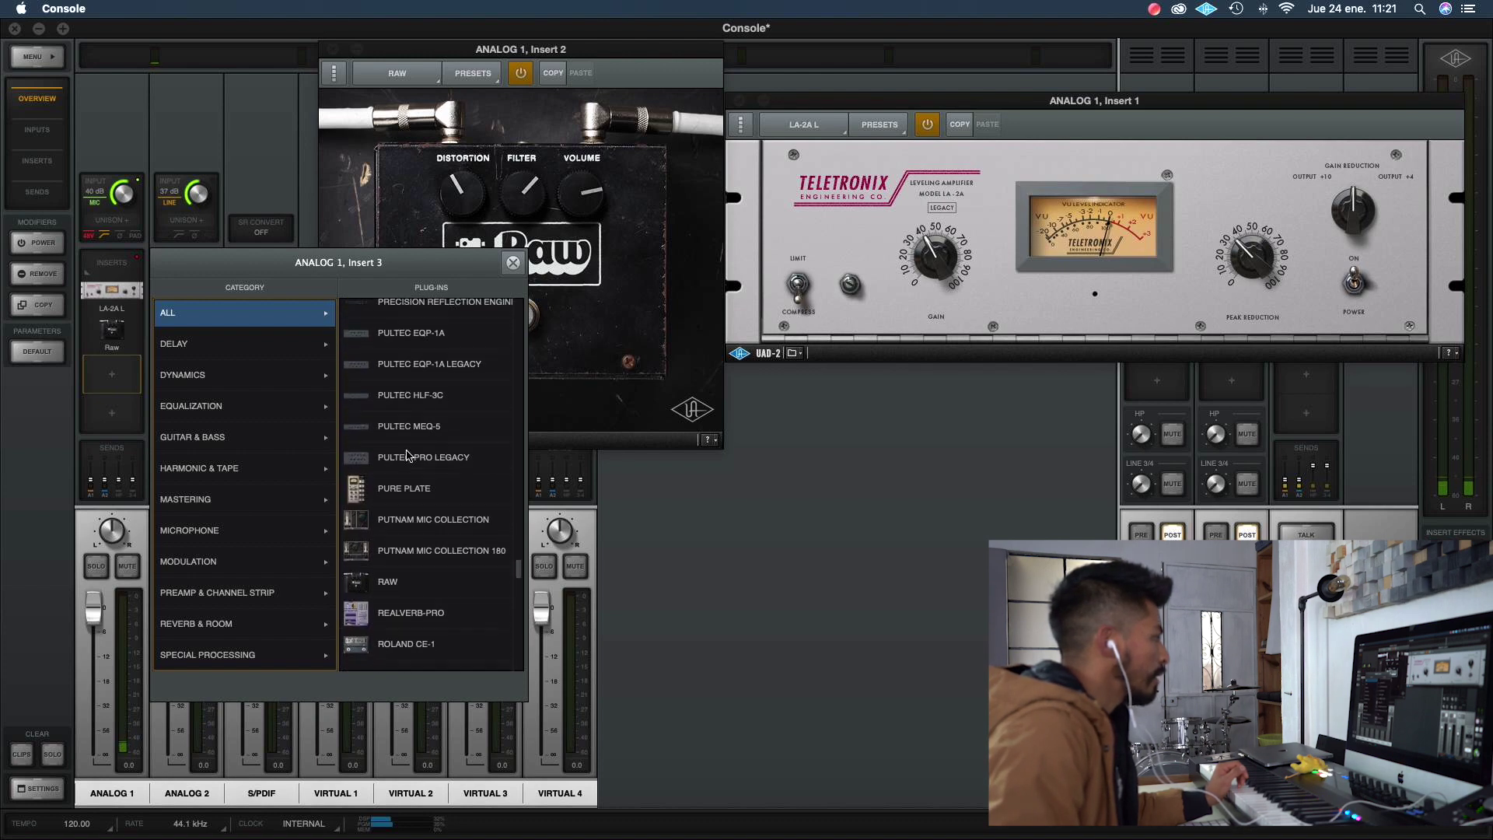
pyautogui.click(432, 375)
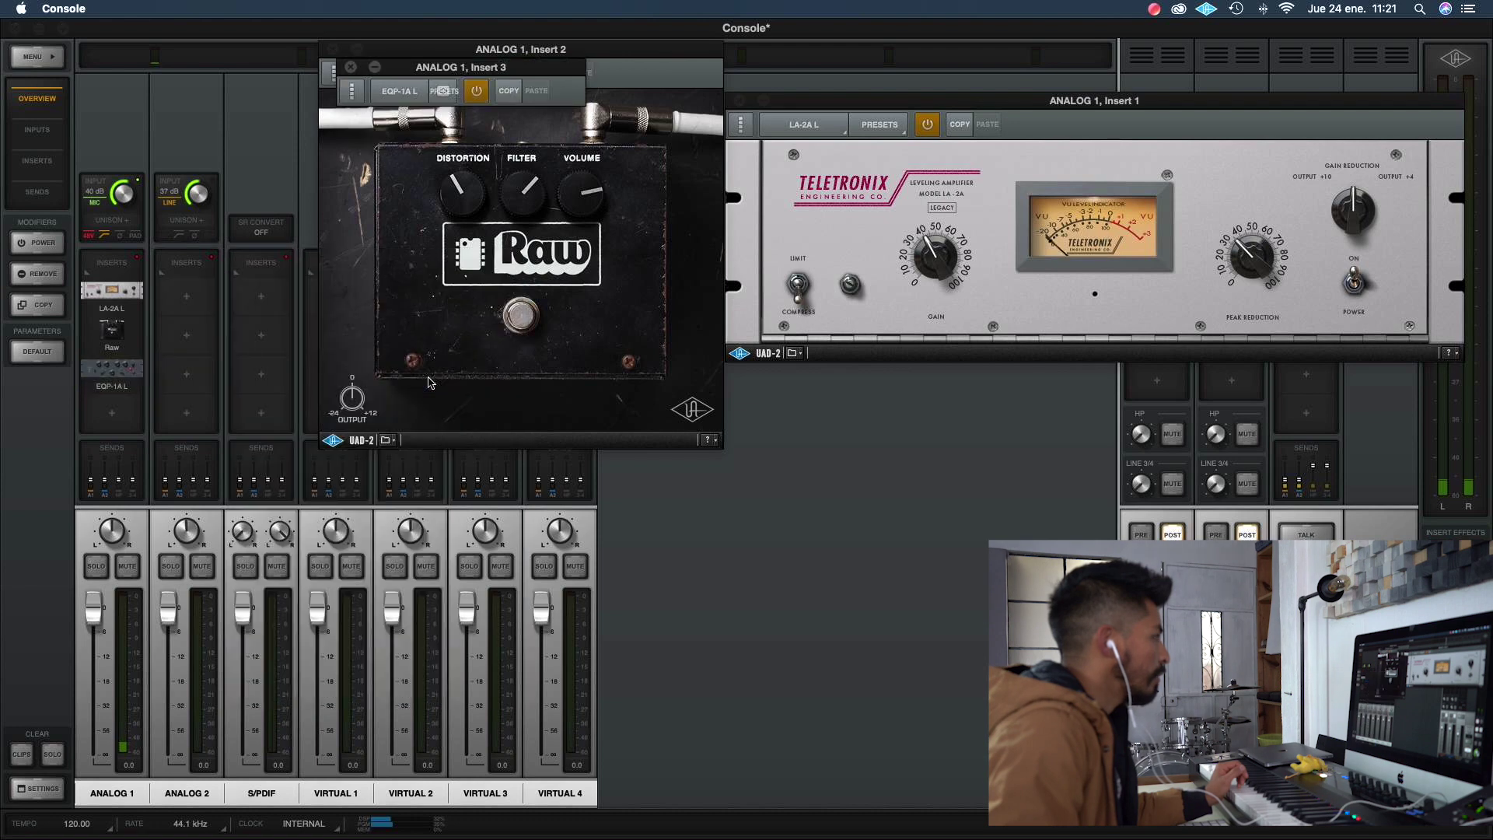
# Arrange the EQP-1A Legacy, Raw and LA-2A Legacy plug-in windows so that none overlaps another or covers the ANALOG 1 channel.
pyautogui.moveTo(680, 73); pyautogui.dragTo(914, 449)
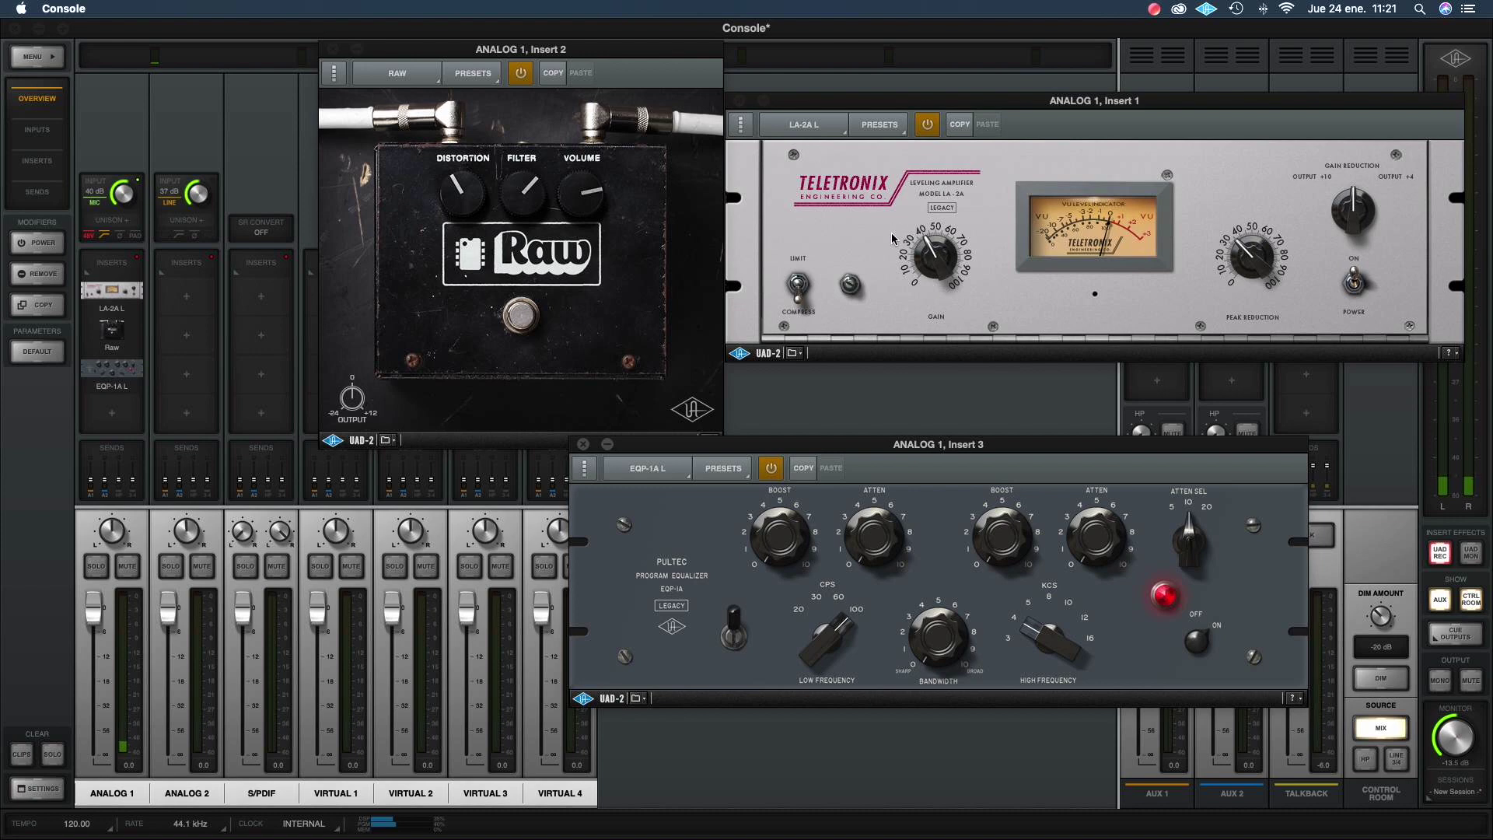
pyautogui.moveTo(571, 56); pyautogui.dragTo(521, 38)
pyautogui.moveTo(969, 103); pyautogui.dragTo(946, 70)
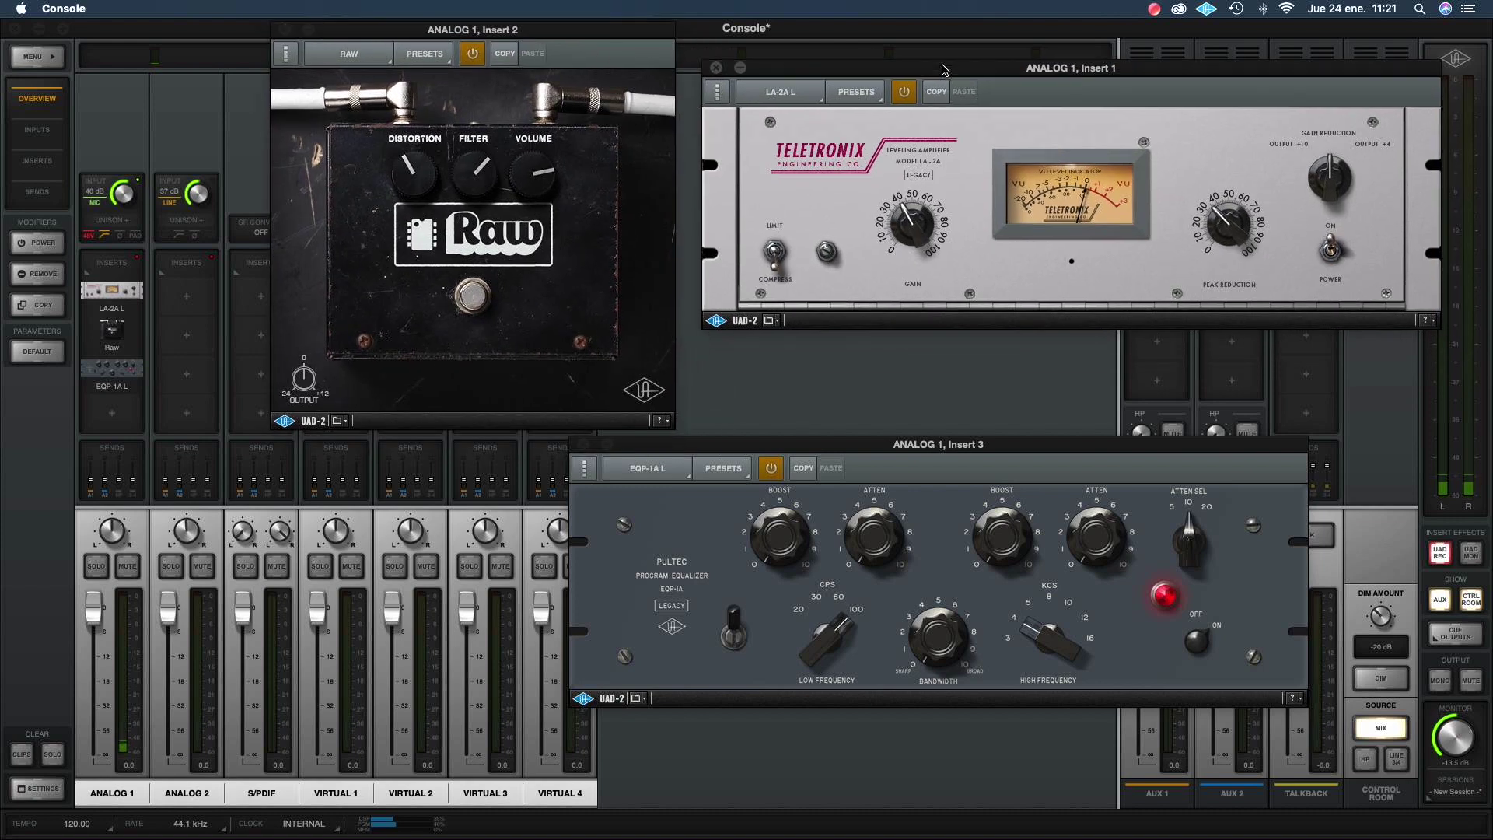
pyautogui.moveTo(939, 454); pyautogui.dragTo(1097, 395)
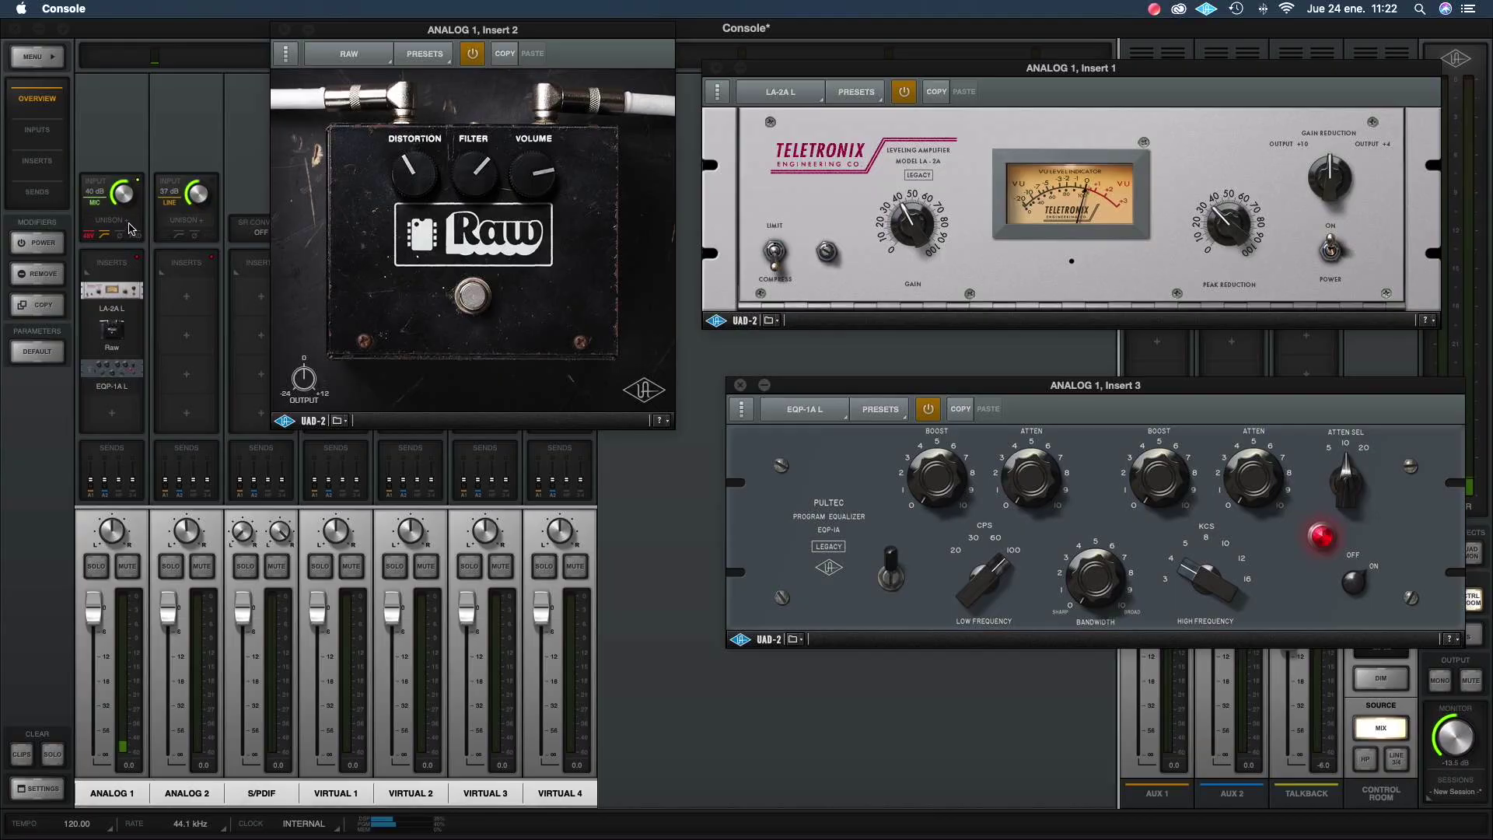
# Close the Raw, LA-2A Legacy and EQP-1A Legacy plug-in windows.
pyautogui.click(284, 29)
pyautogui.click(717, 69)
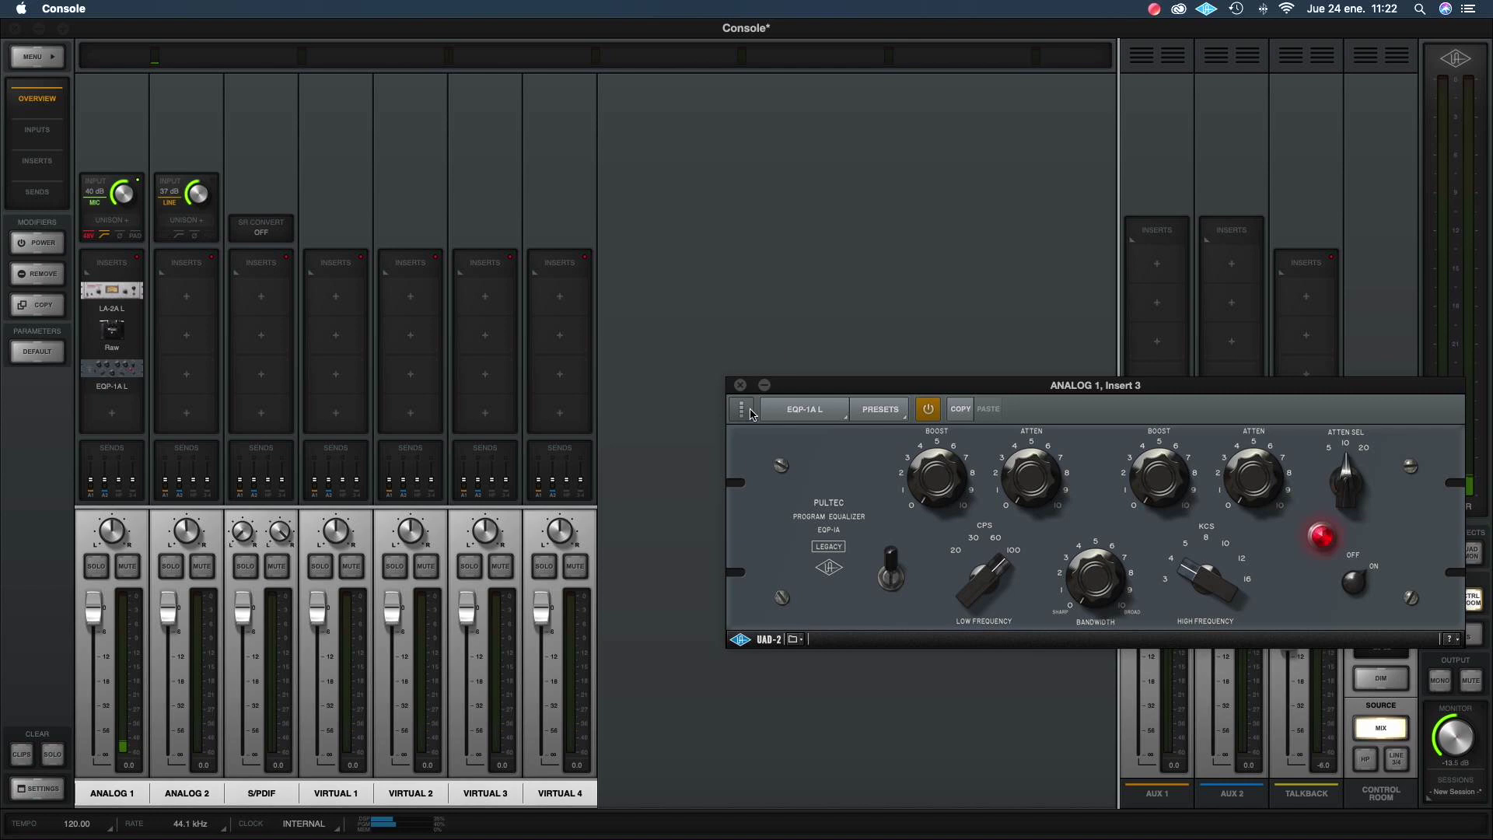
pyautogui.click(739, 385)
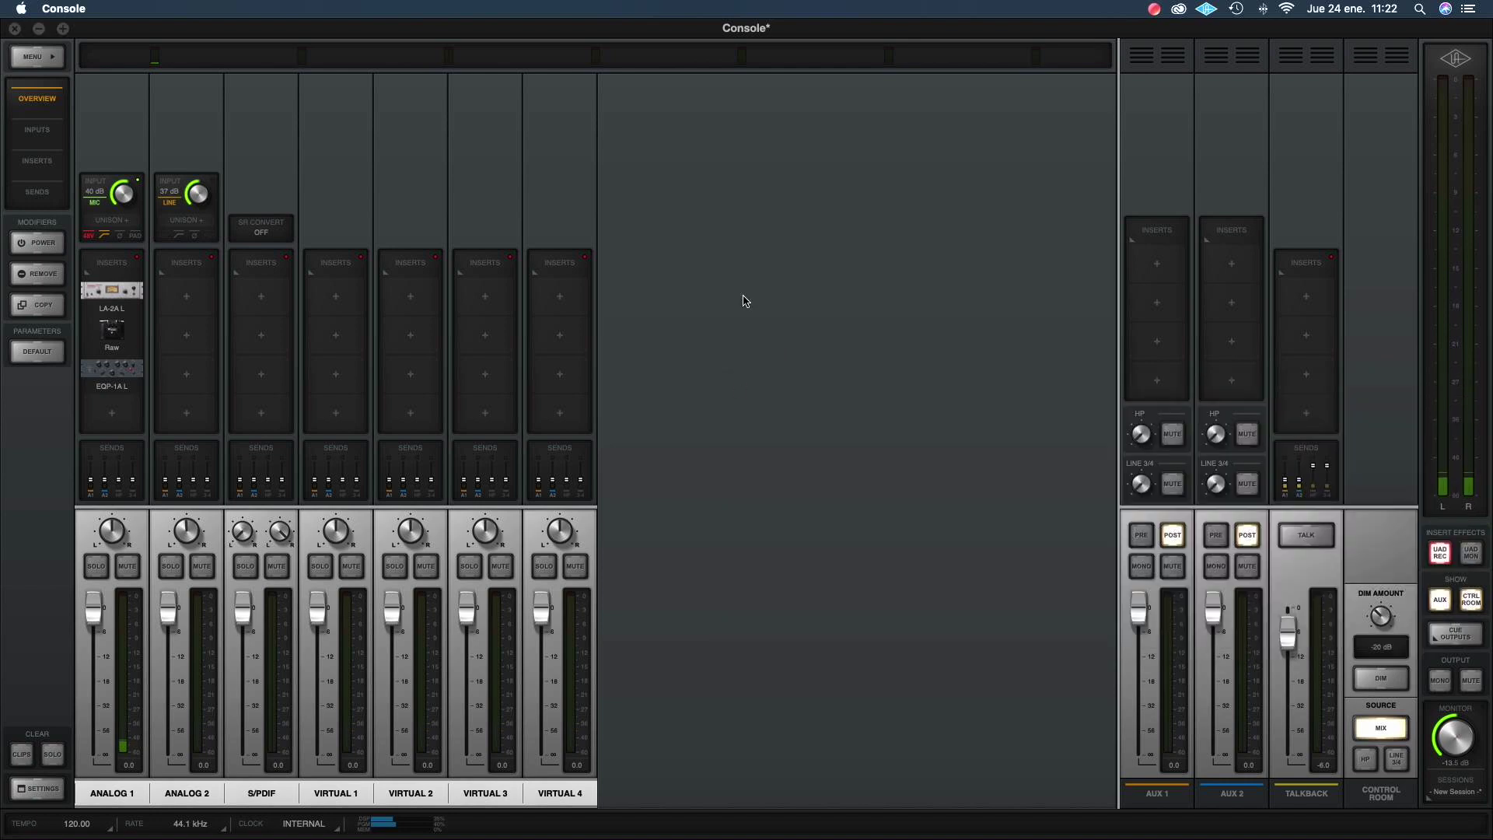
# Load the UA 610-B preamp in the Unison slot of ANALOG 1 and move its window up to show the whole plug-in.
pyautogui.click(128, 222)
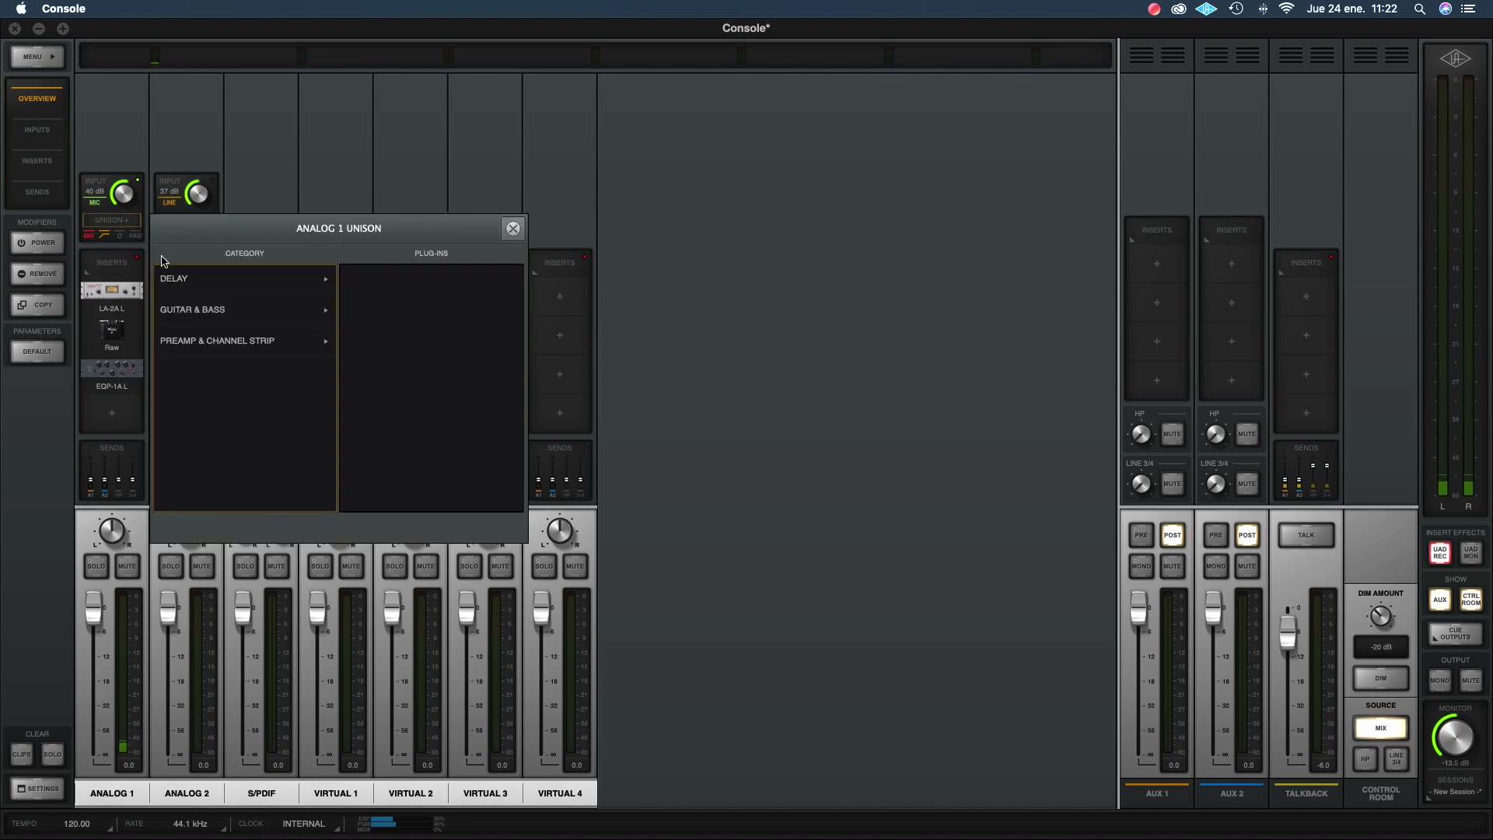
pyautogui.click(234, 288)
pyautogui.click(304, 318)
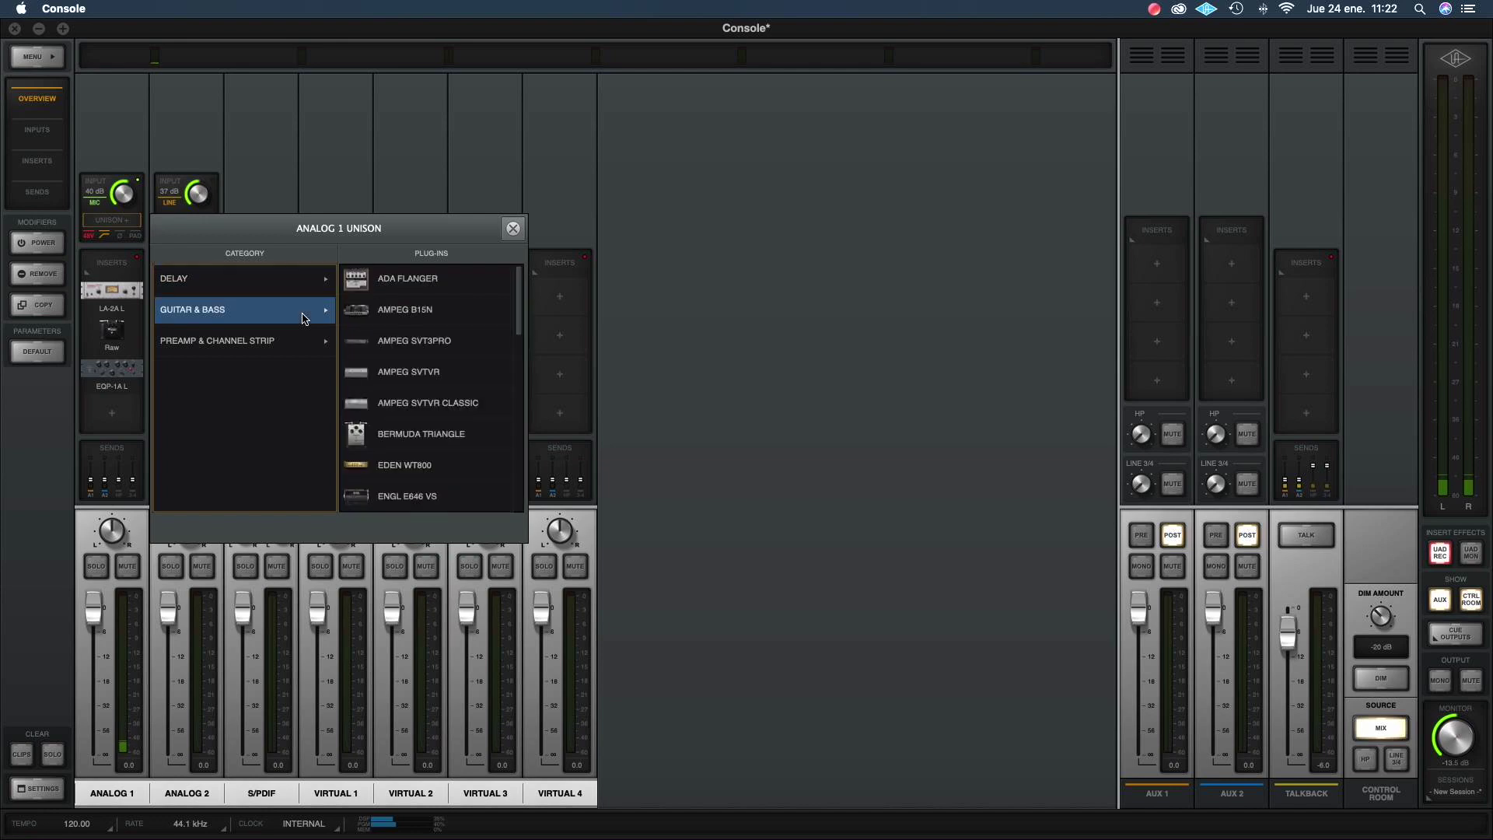
pyautogui.scroll(-10, 397, 374)
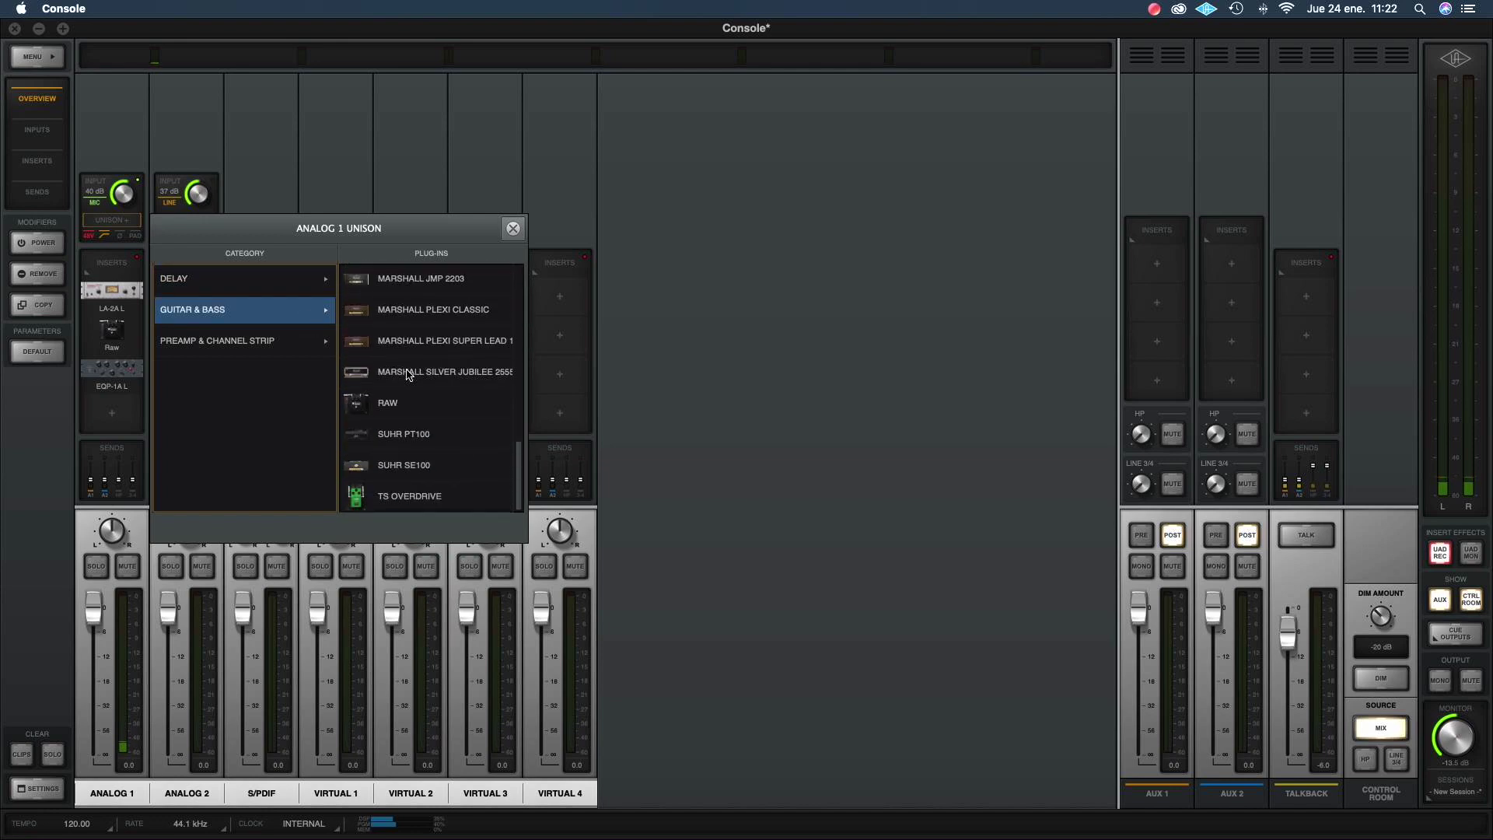
pyautogui.click(244, 346)
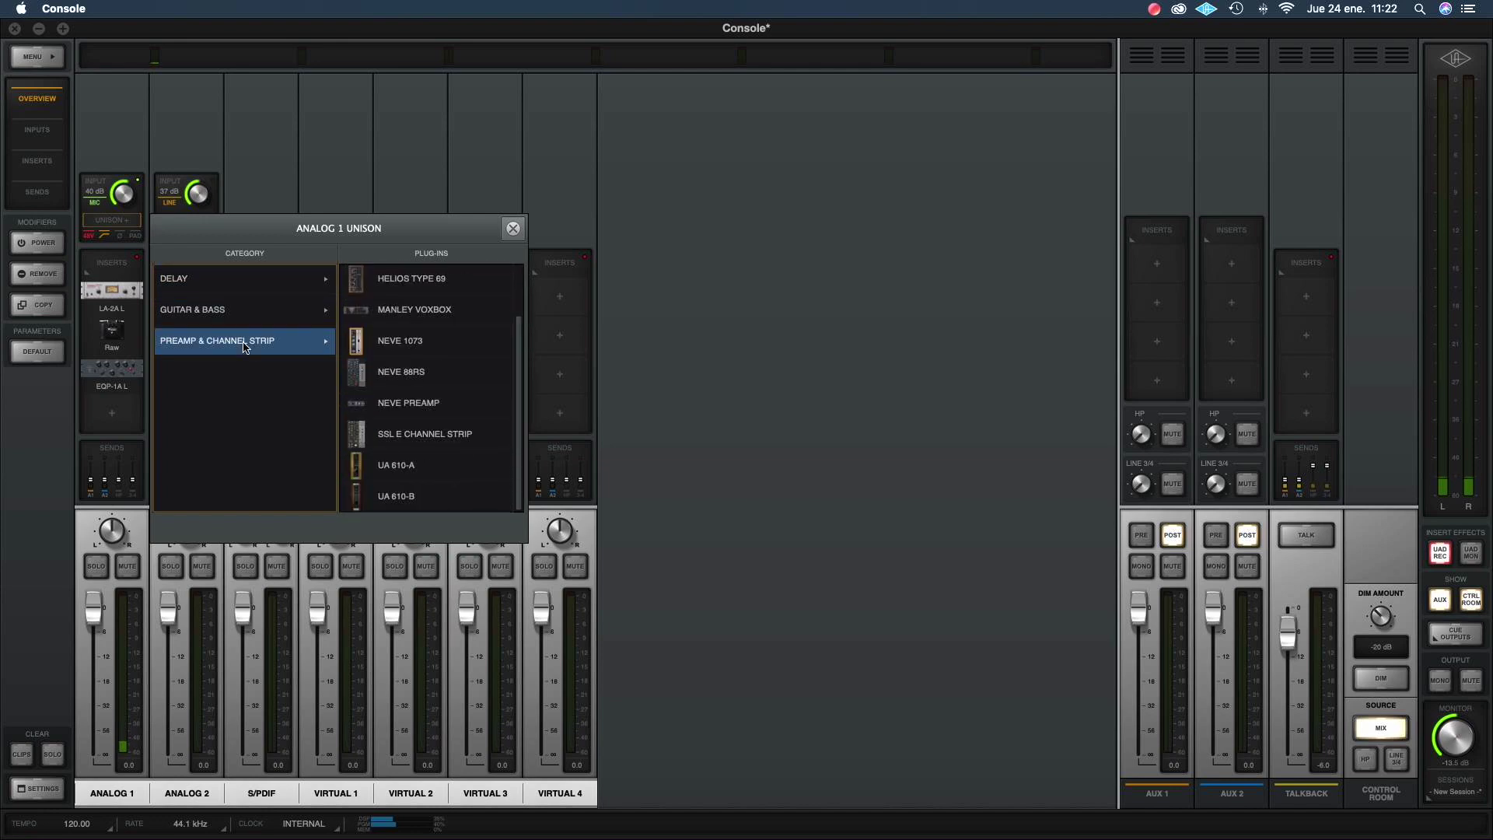
pyautogui.click(406, 496)
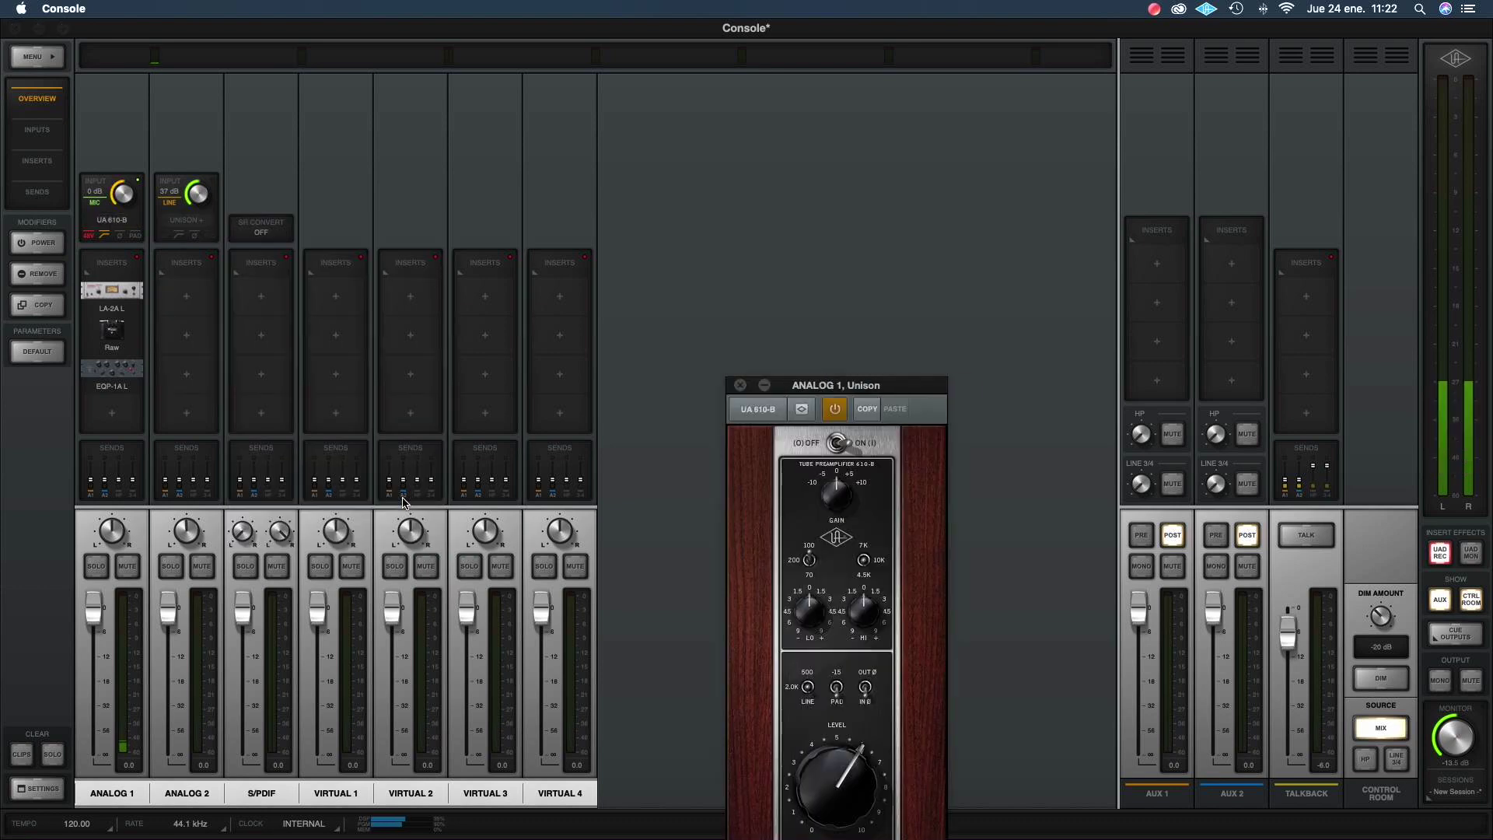
pyautogui.moveTo(848, 401); pyautogui.dragTo(815, 136)
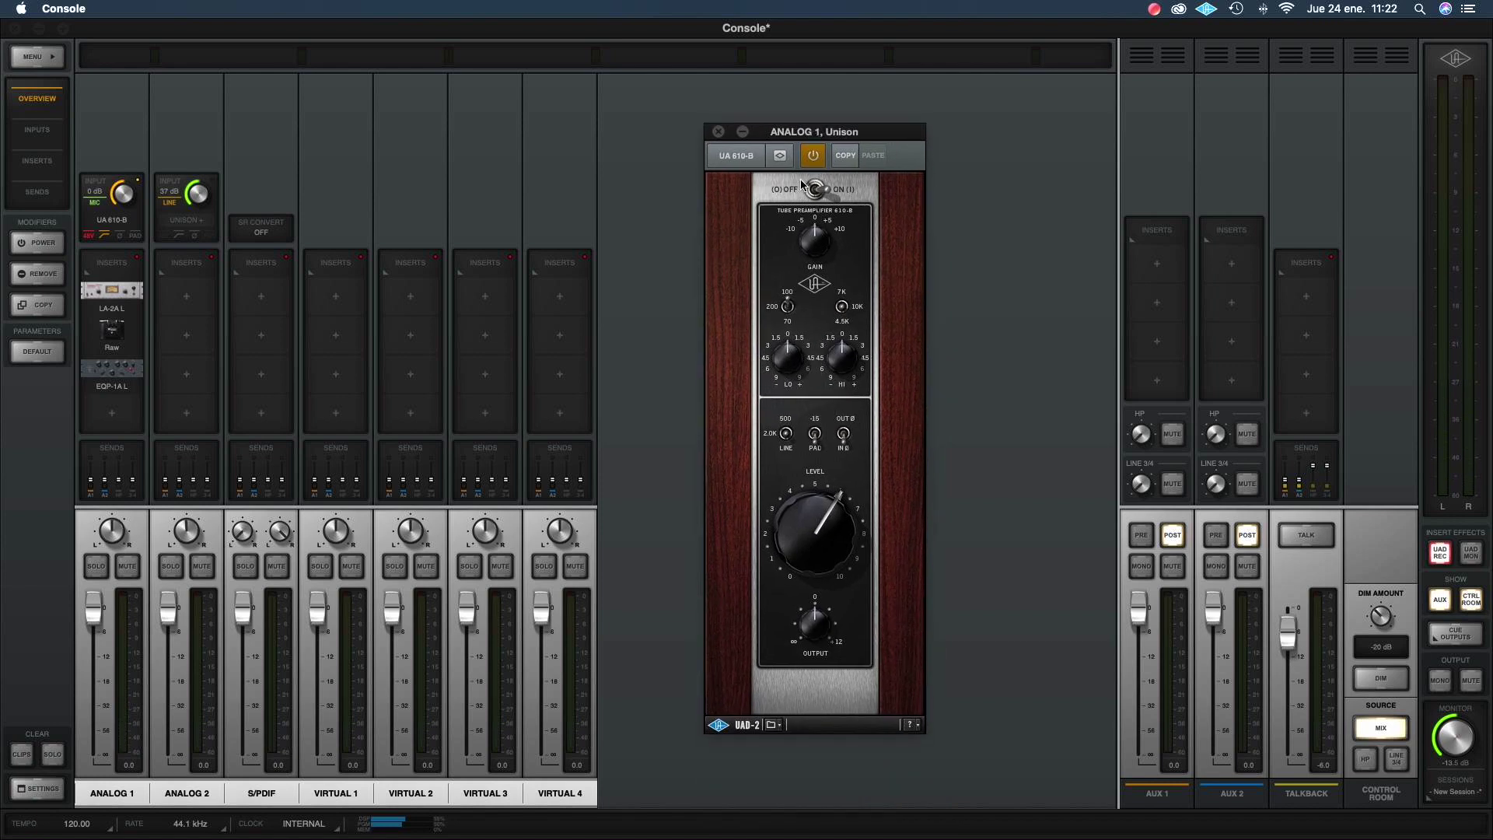